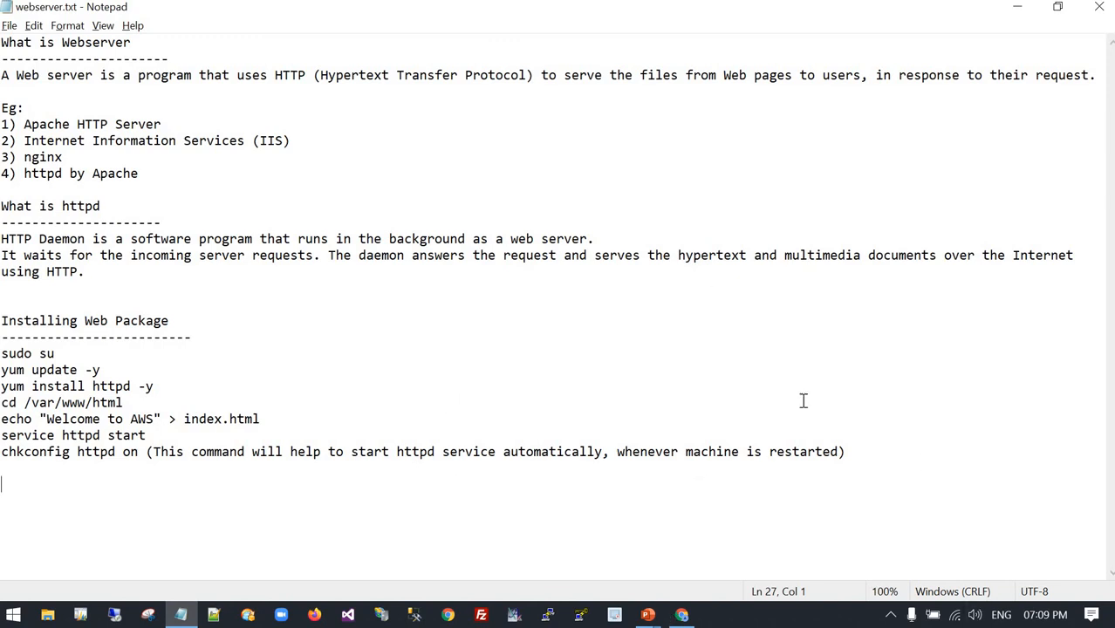
Read the web server and httpd definitions in webserver.txt, including how httpd serves documents over HTTP.
{"action": "double_click", "coordinate": [161, 79]}
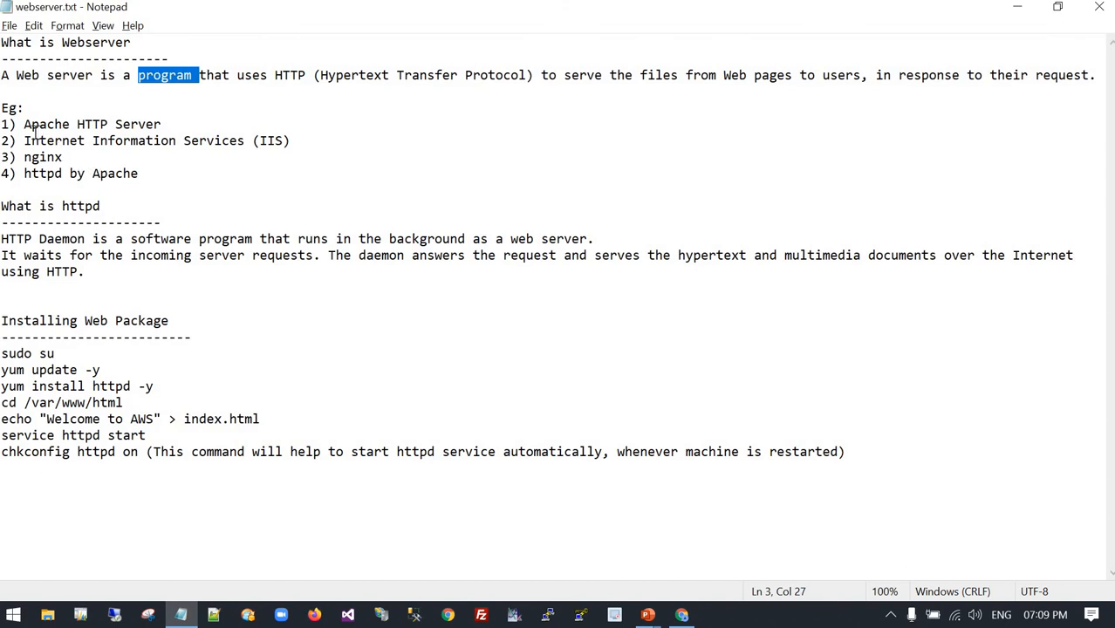
{"action": "double_click", "coordinate": [74, 209]}
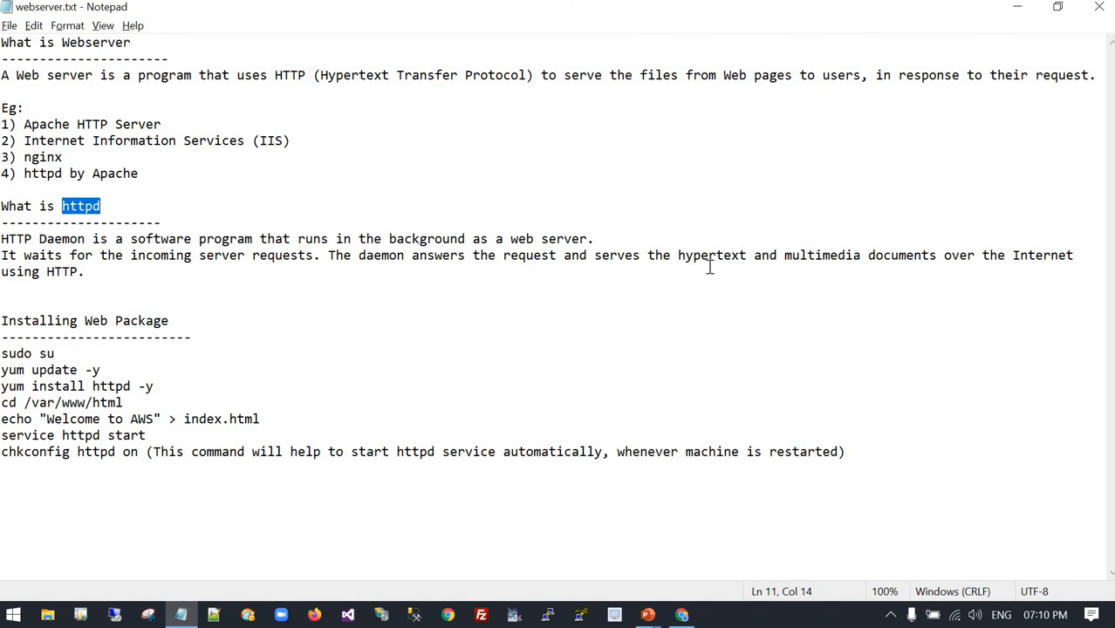
{"action": "double_click", "coordinate": [889, 255]}
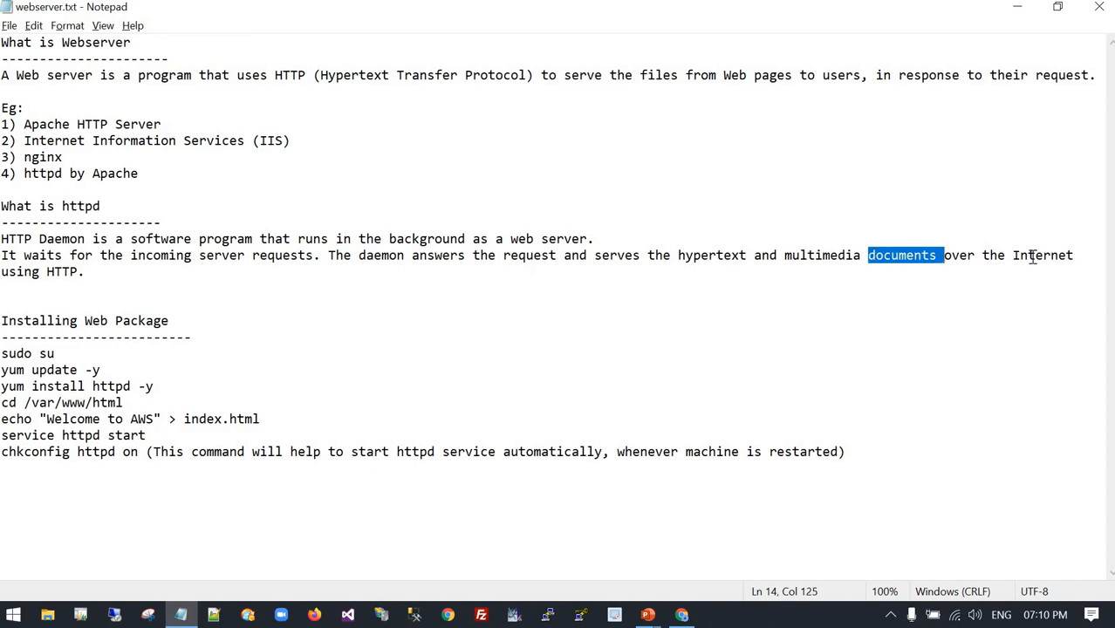
{"action": "double_click", "coordinate": [67, 272]}
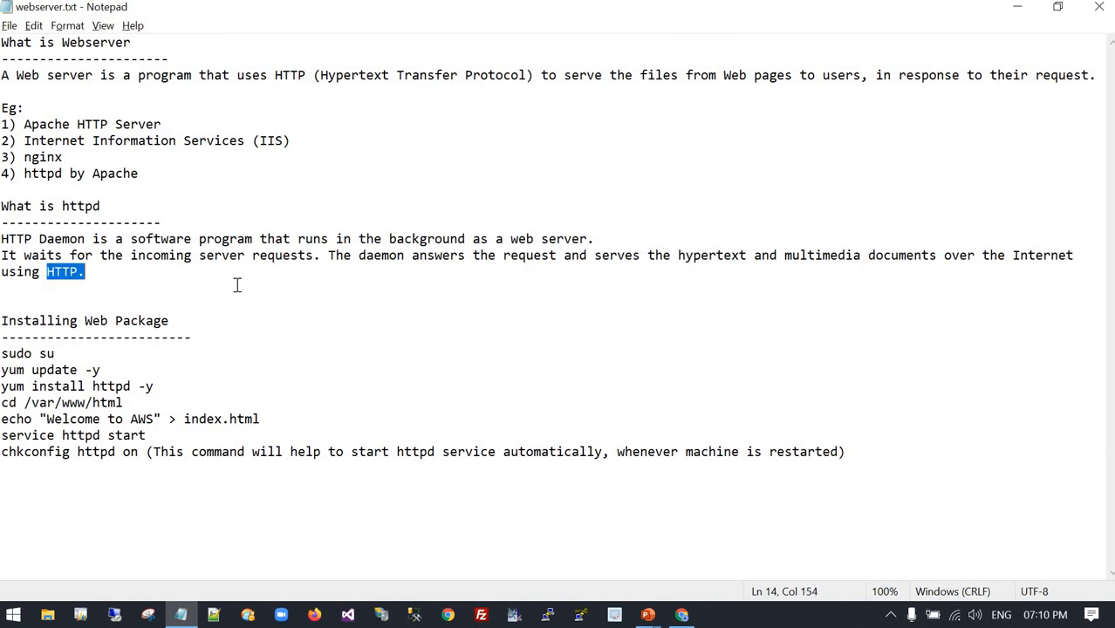
Switch to the AWS Management Console in the browser and start launching a new instance from the EC2 instances list.
{"action": "key", "text": "alt+Tab"}
{"action": "key", "text": "Tab"}
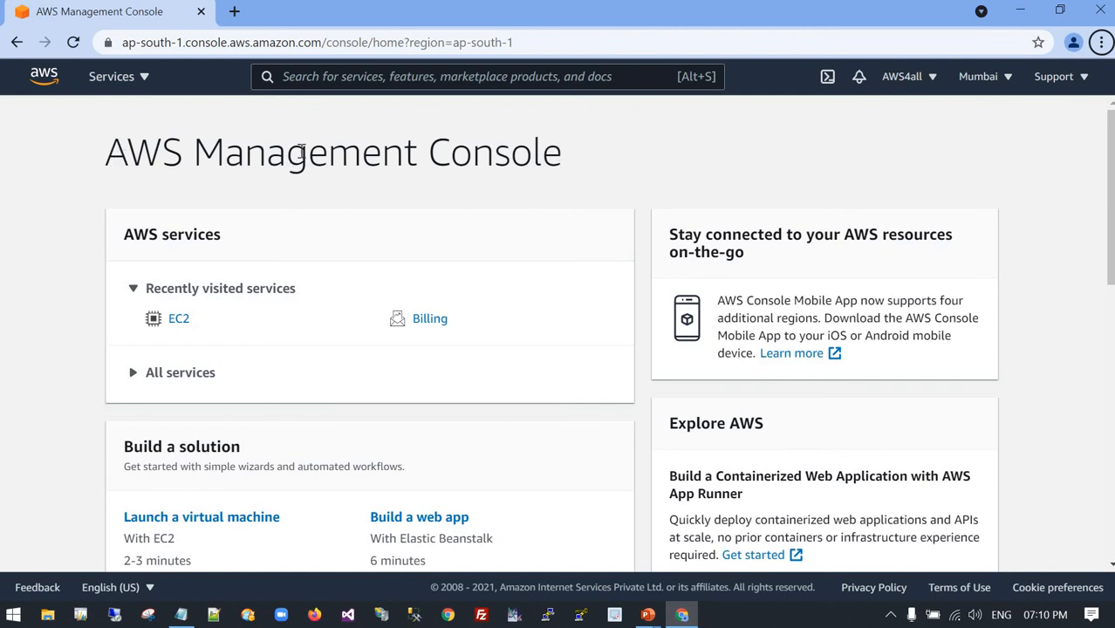
{"action": "left_click", "coordinate": [126, 83]}
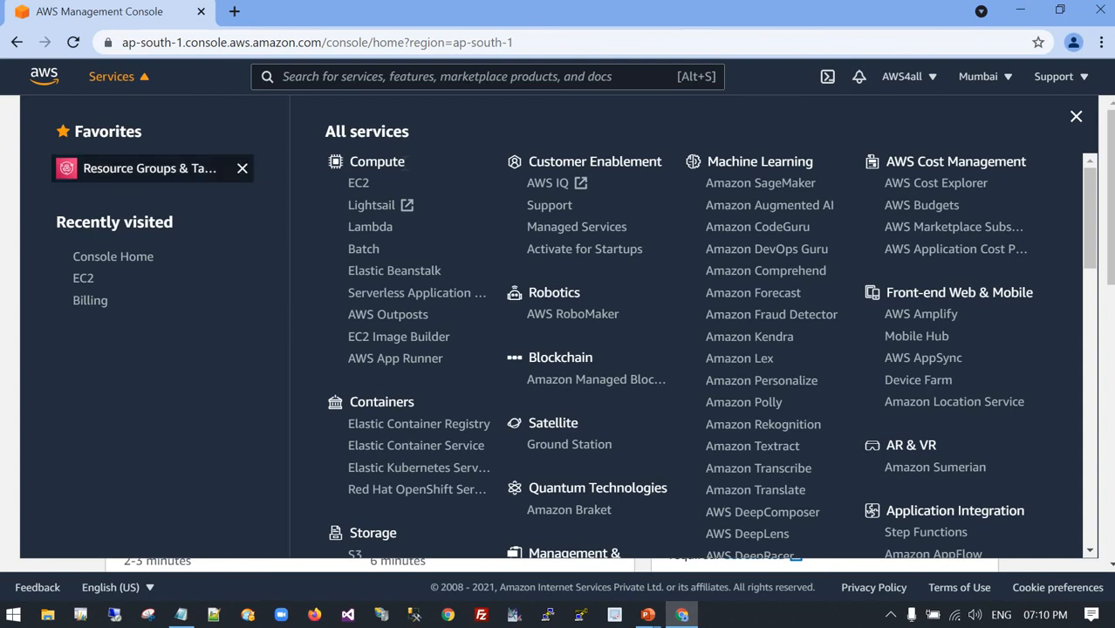
{"action": "left_click", "coordinate": [359, 184]}
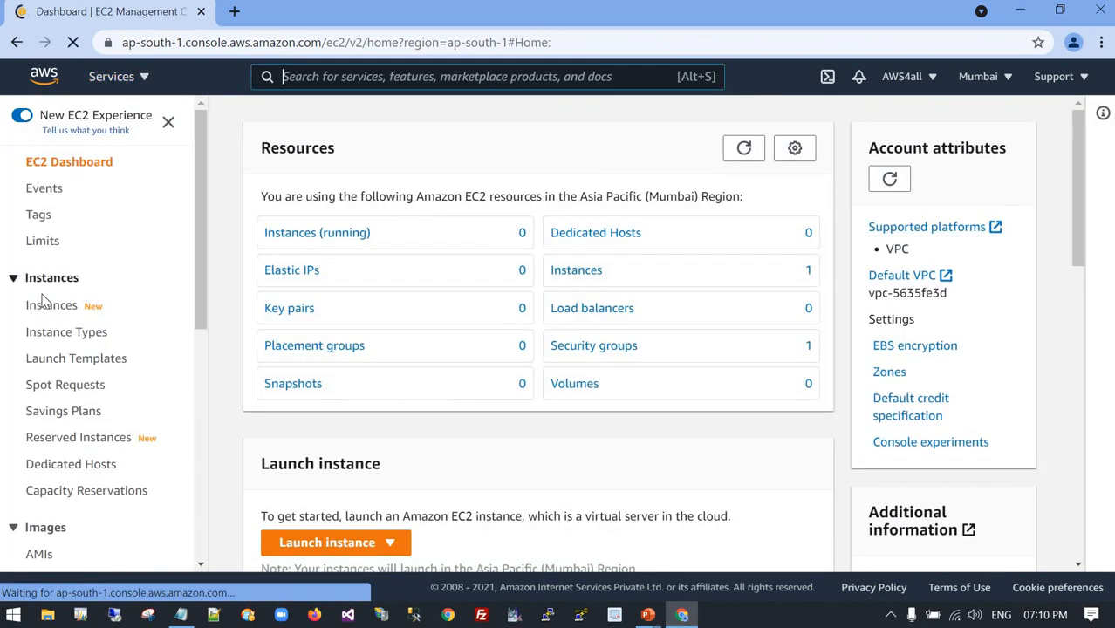
{"action": "left_click", "coordinate": [51, 307]}
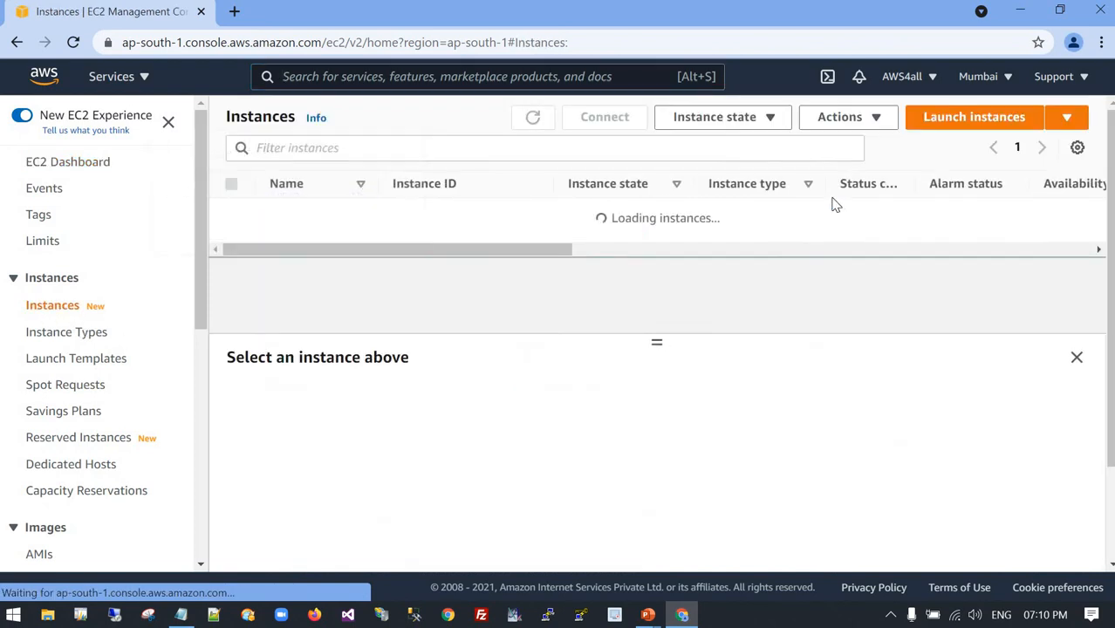
{"action": "left_click", "coordinate": [968, 122]}
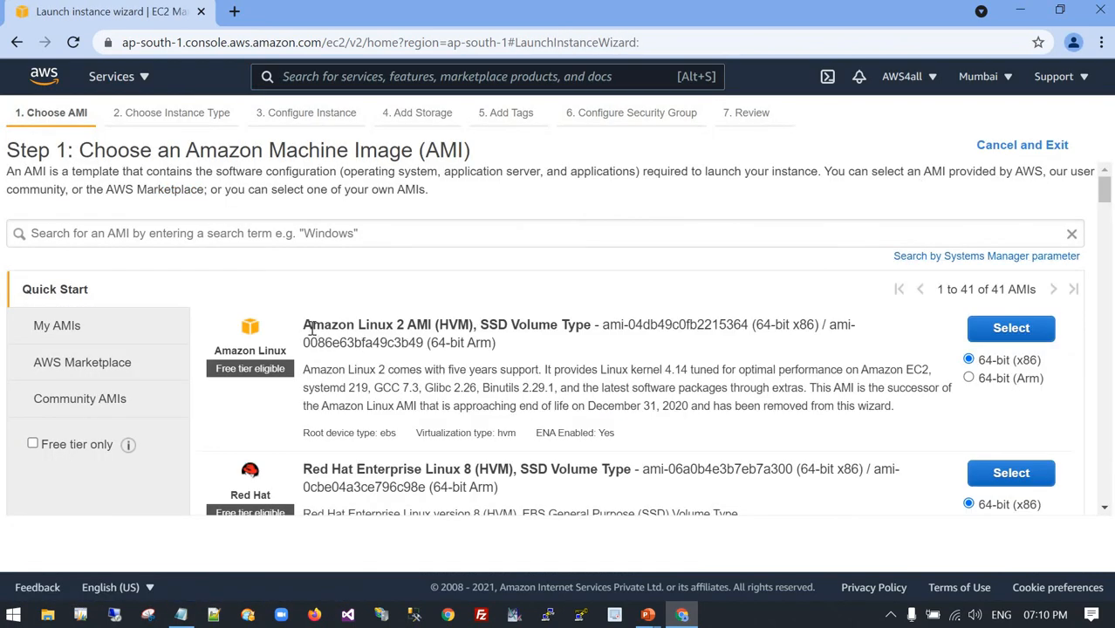
Choose the 64-bit x86 Amazon Linux 2 AMI with type t2.micro, and keep the default instance details, storage and tags.
{"action": "left_click", "coordinate": [1024, 336]}
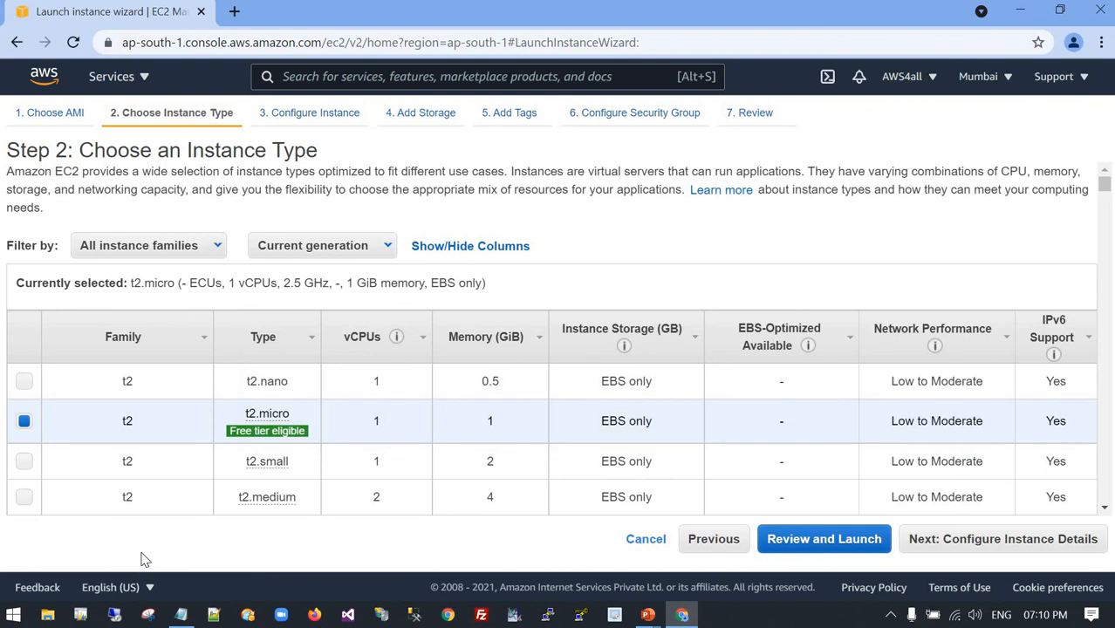
{"action": "mouse_move", "coordinate": [243, 429]}
{"action": "left_click", "coordinate": [1021, 541]}
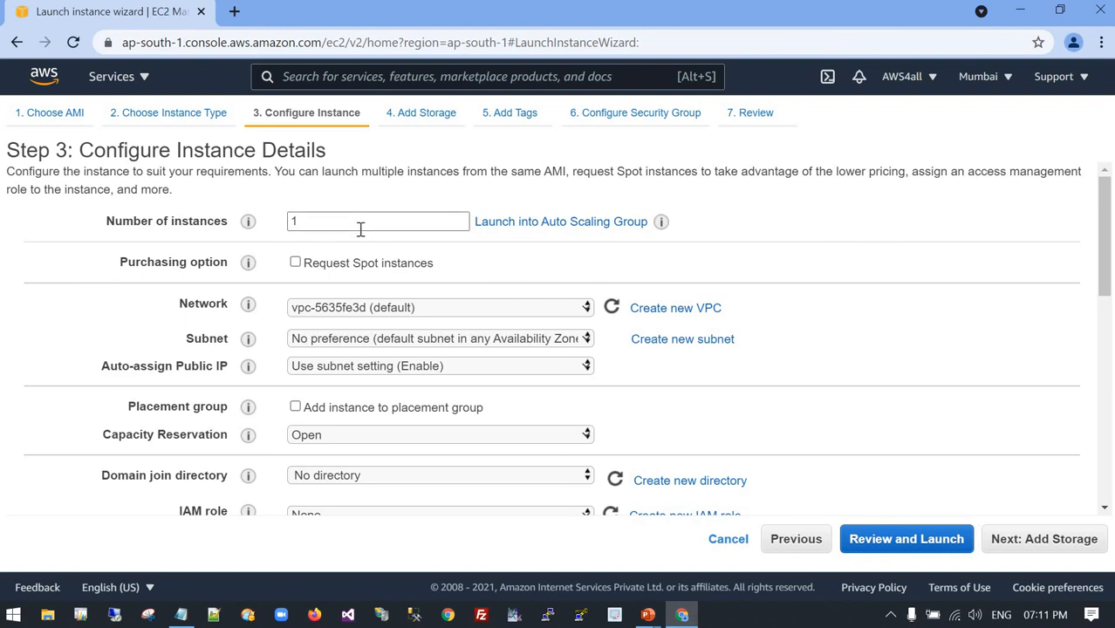
{"action": "left_click", "coordinate": [1054, 550]}
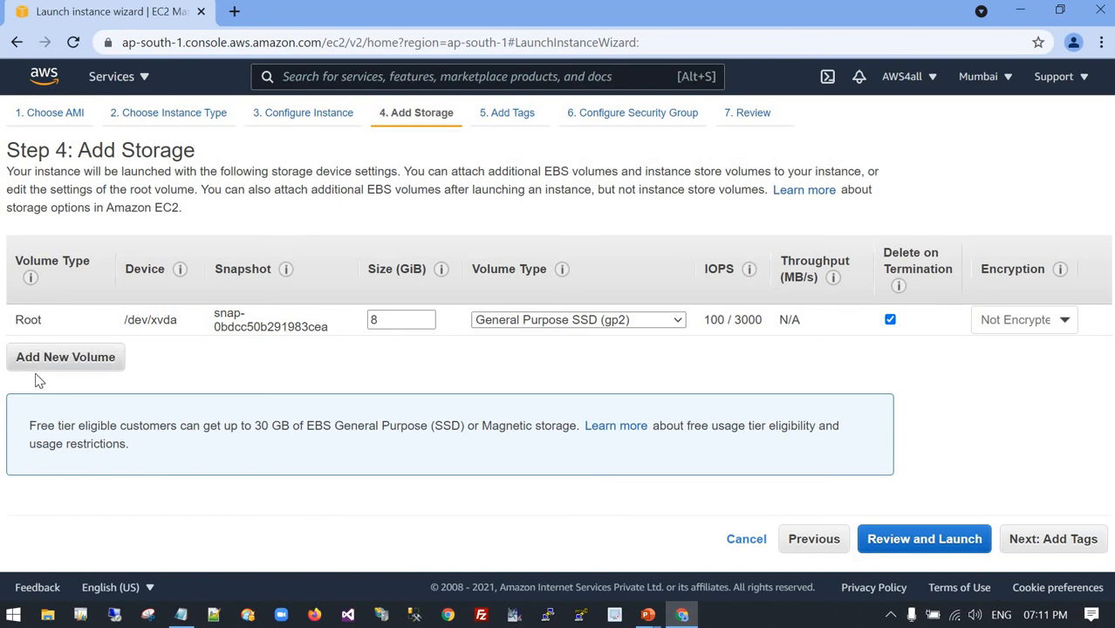
{"action": "left_click", "coordinate": [1044, 538]}
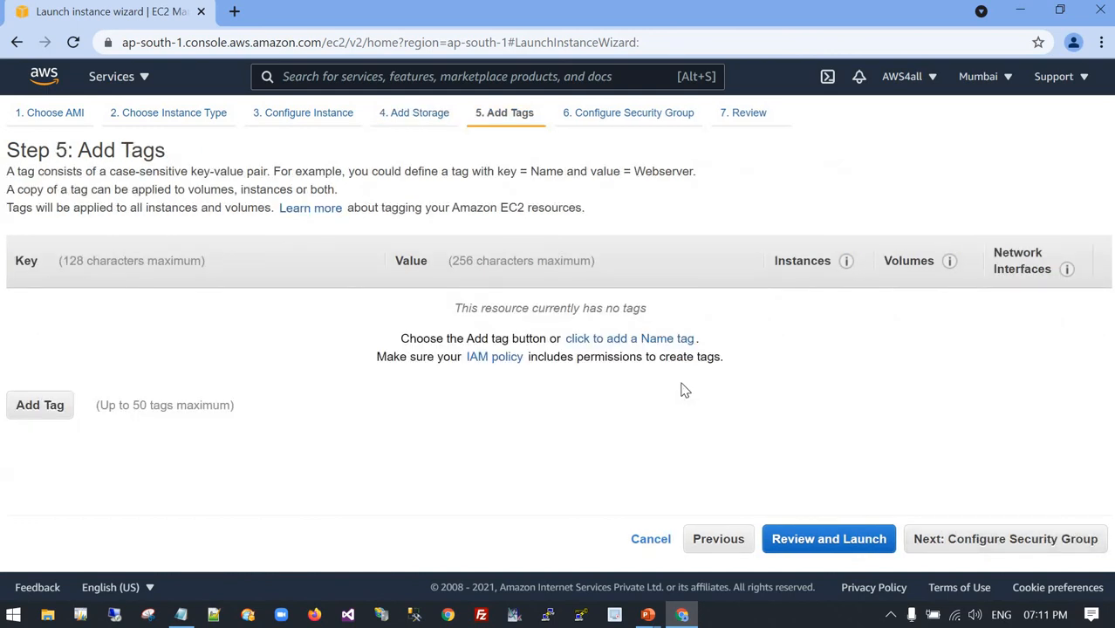
{"action": "left_click", "coordinate": [995, 541]}
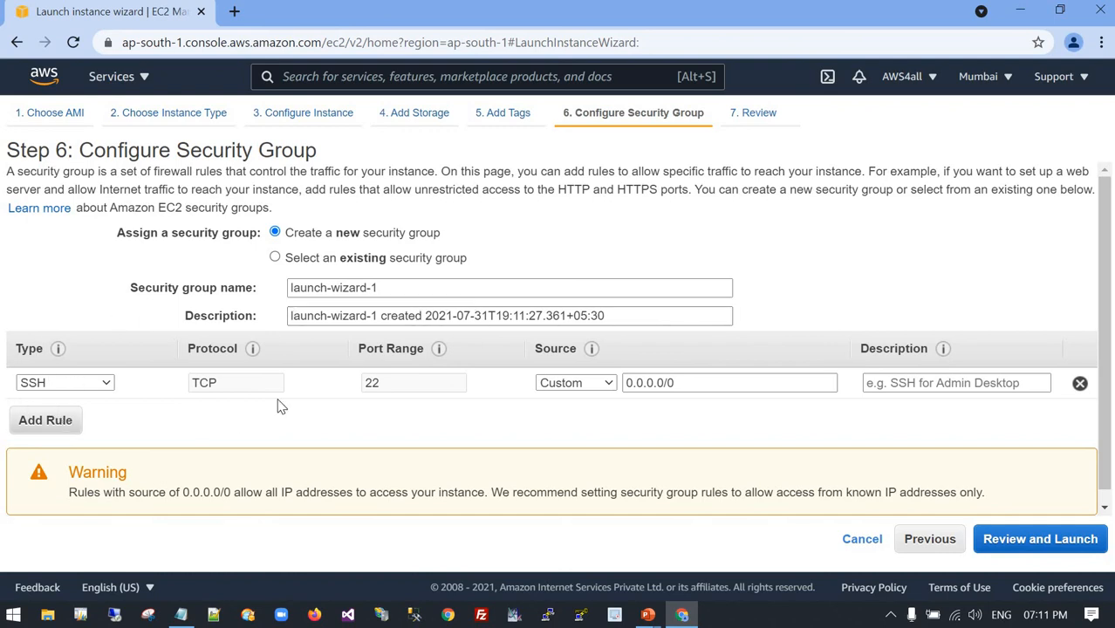
Set the new security group's name and description to MYSG31 and proceed to the launch review.
{"action": "left_click_drag", "start_coordinate": [358, 290], "coordinate": [255, 289]}
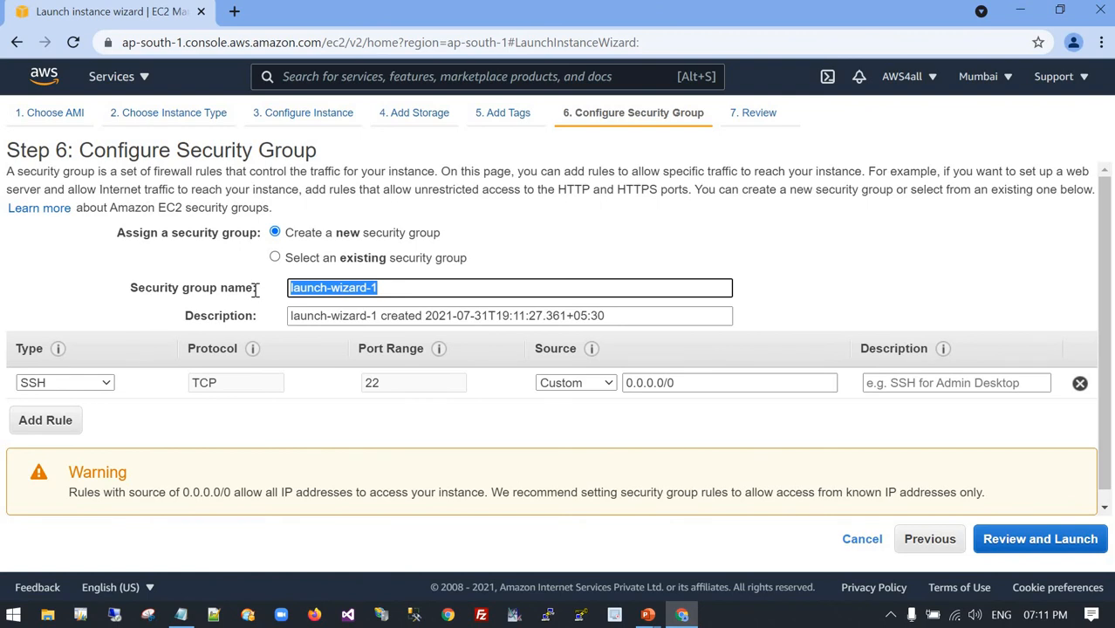
{"action": "type", "text": "MYSG31"}
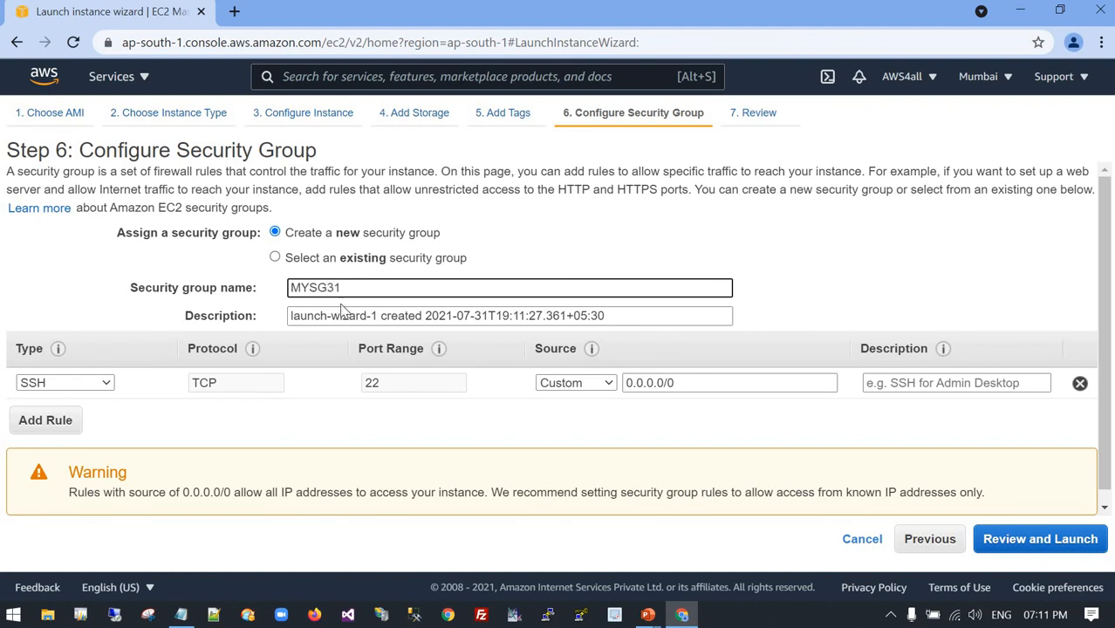
{"action": "double_click", "coordinate": [294, 289]}
{"action": "key", "text": "ctrl+c"}
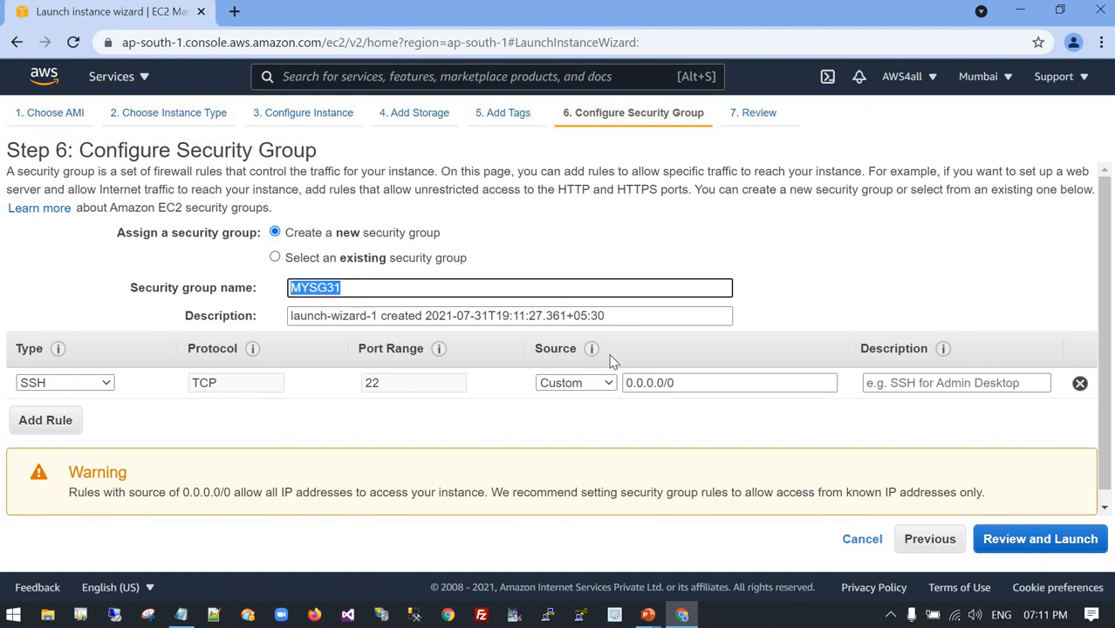
{"action": "left_click_drag", "start_coordinate": [616, 320], "coordinate": [159, 324]}
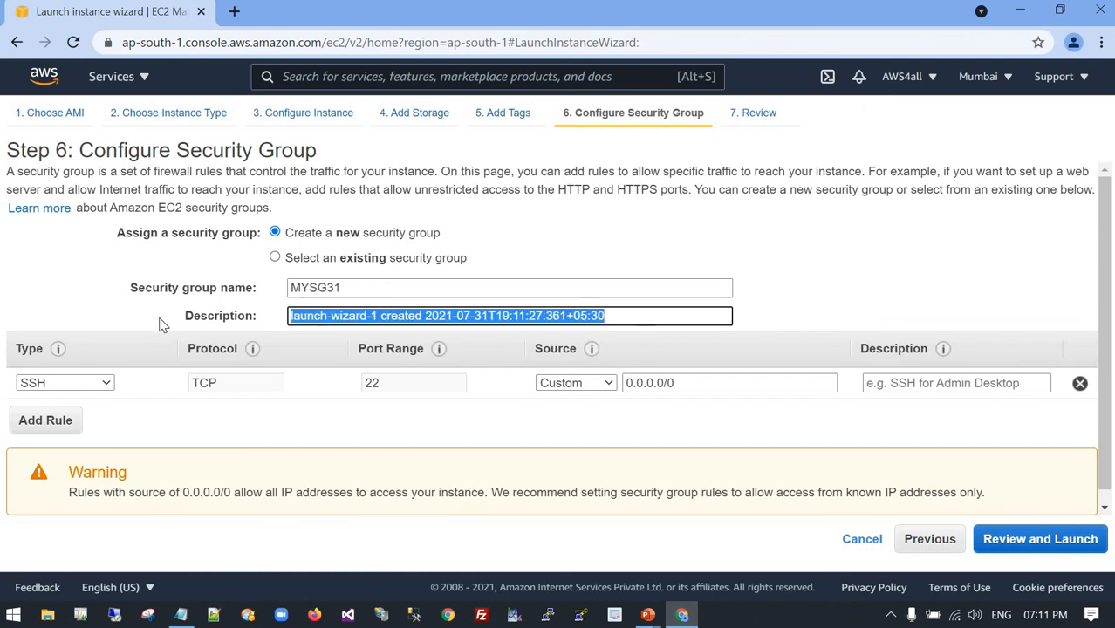
{"action": "key", "text": "ctrl+v"}
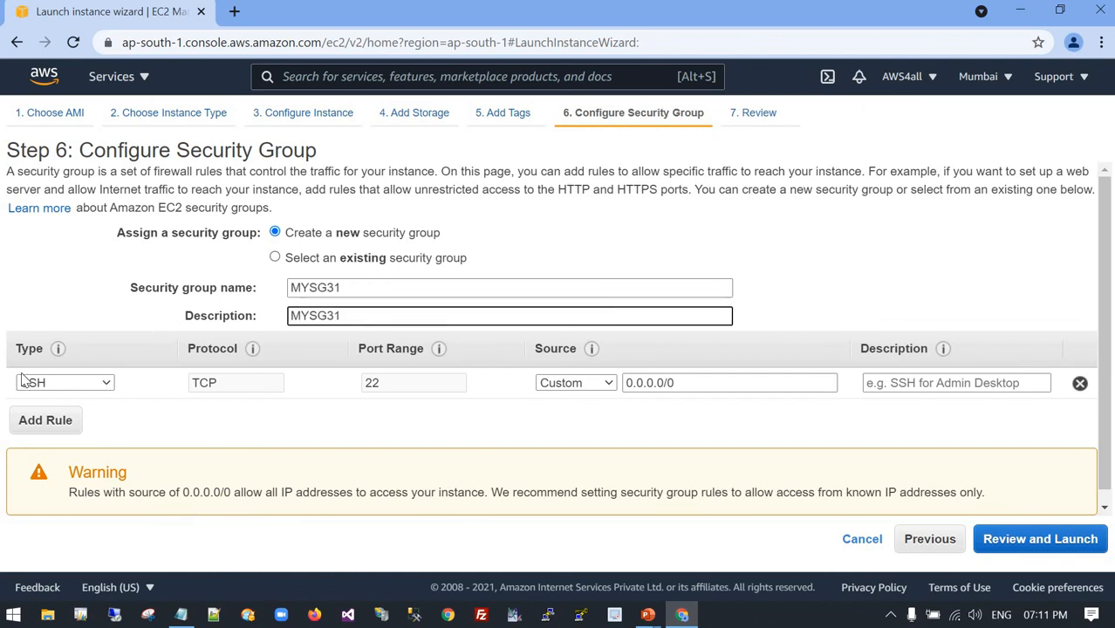
{"action": "left_click", "coordinate": [1040, 540]}
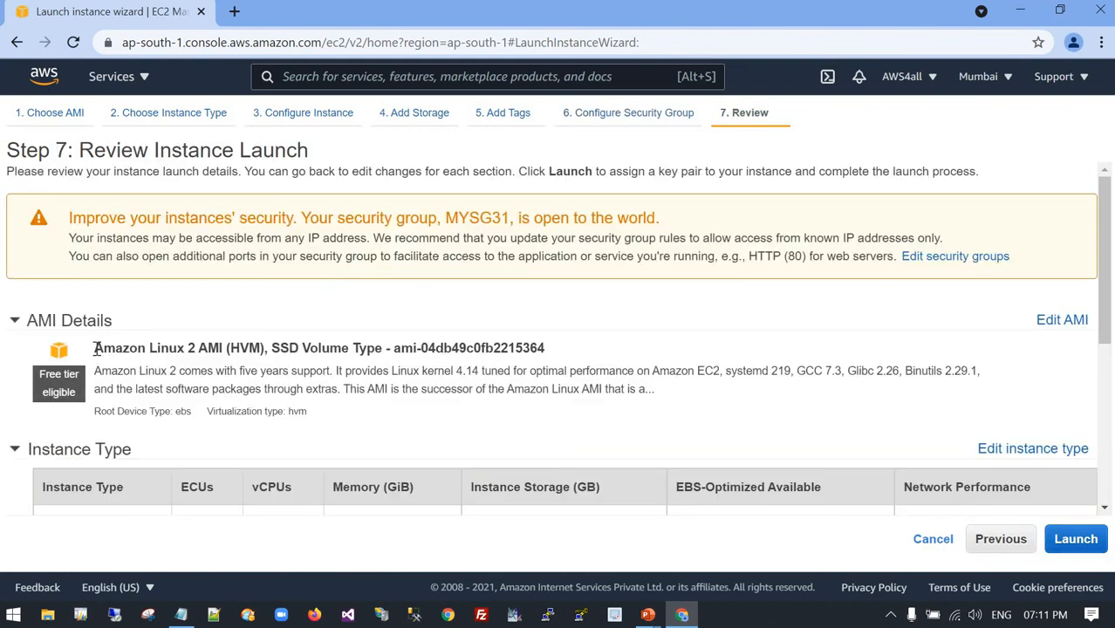
Examine the AMI, instance type, security group rule and root volume size in the launch review.
{"action": "left_click_drag", "start_coordinate": [96, 348], "coordinate": [261, 349]}
{"action": "scroll", "coordinate": [164, 353], "scroll_direction": "down", "scroll_amount": 2}
{"action": "scroll", "coordinate": [164, 353], "scroll_direction": "down", "scroll_amount": 1}
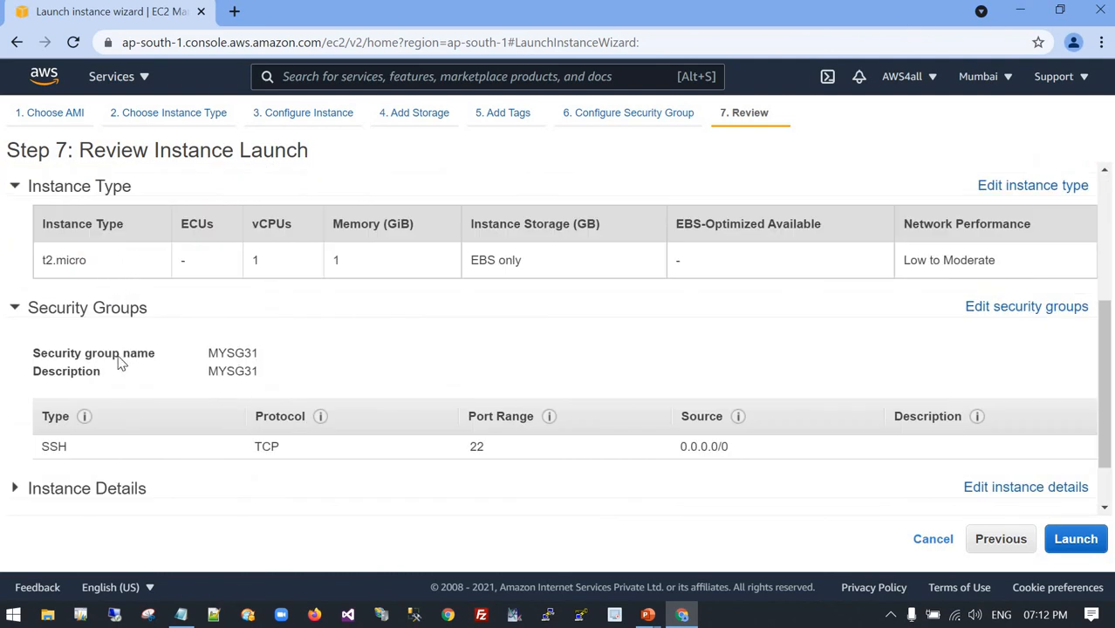
{"action": "scroll", "coordinate": [63, 375], "scroll_direction": "down", "scroll_amount": 1}
{"action": "double_click", "coordinate": [94, 396]}
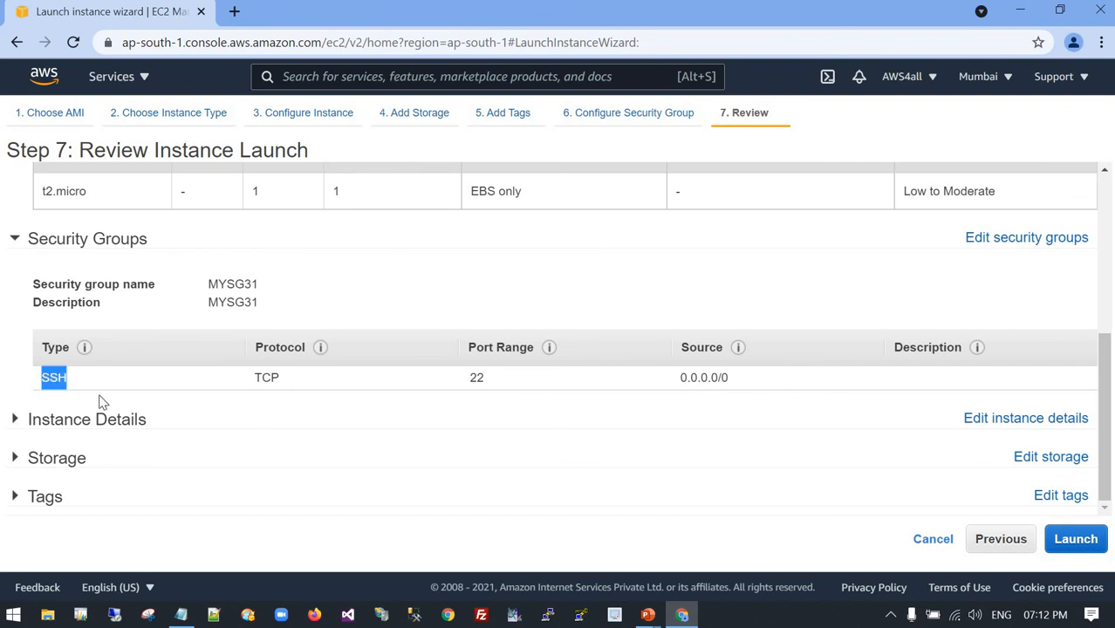
{"action": "left_click", "coordinate": [182, 455]}
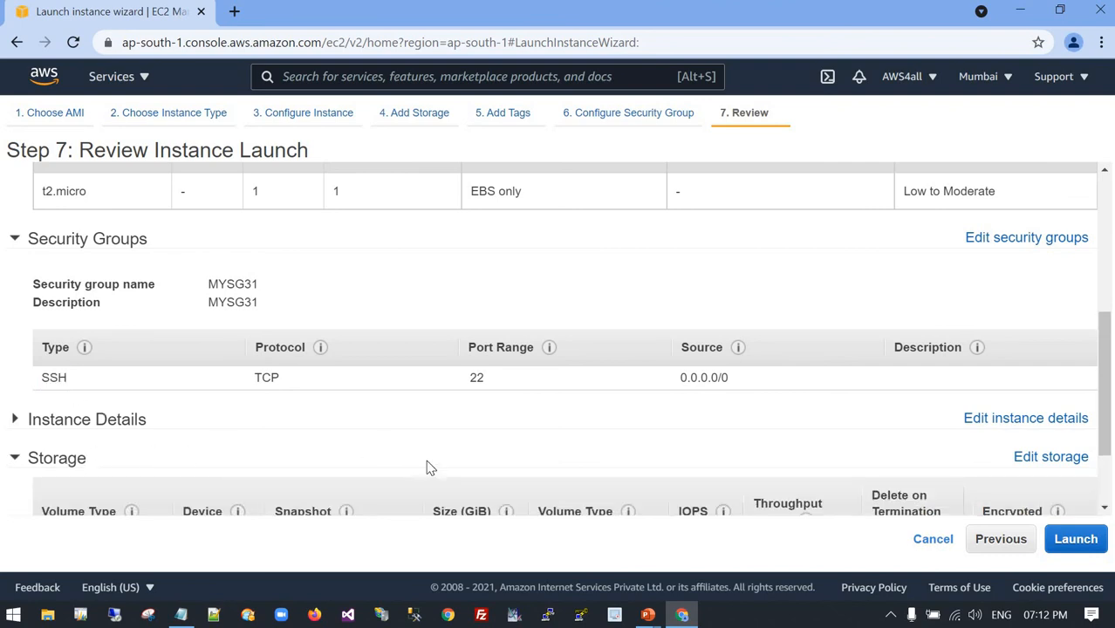
{"action": "scroll", "coordinate": [427, 464], "scroll_direction": "down", "scroll_amount": 1}
{"action": "double_click", "coordinate": [434, 451]}
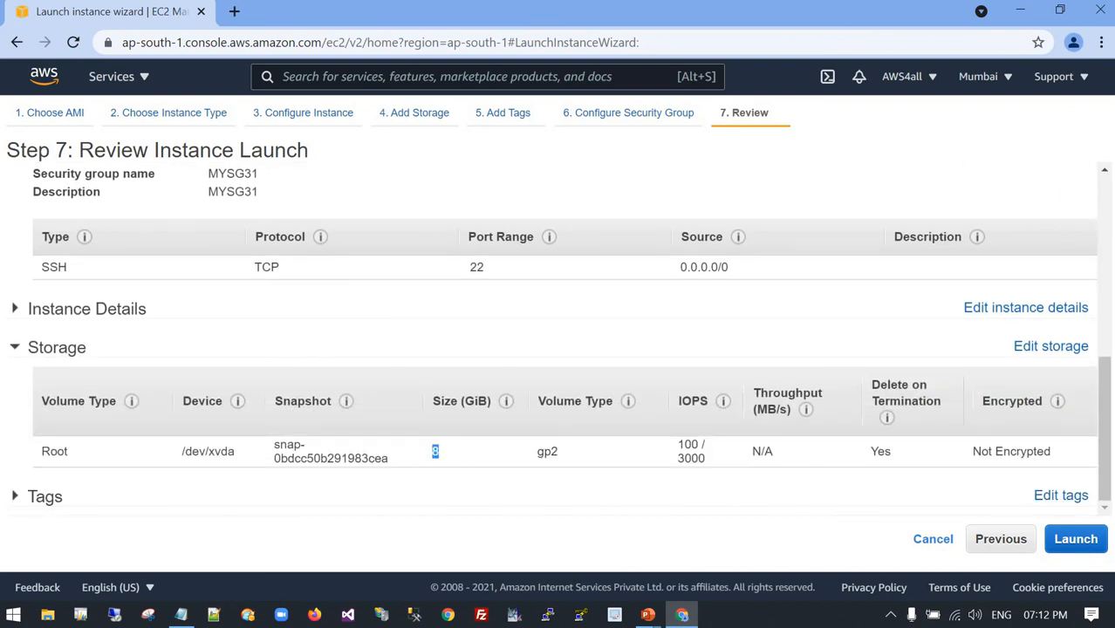
Create a new key pair named MYKP31 for the launch and save MYKP31.pem in the Desktop AWS folder.
{"action": "left_click", "coordinate": [1078, 539]}
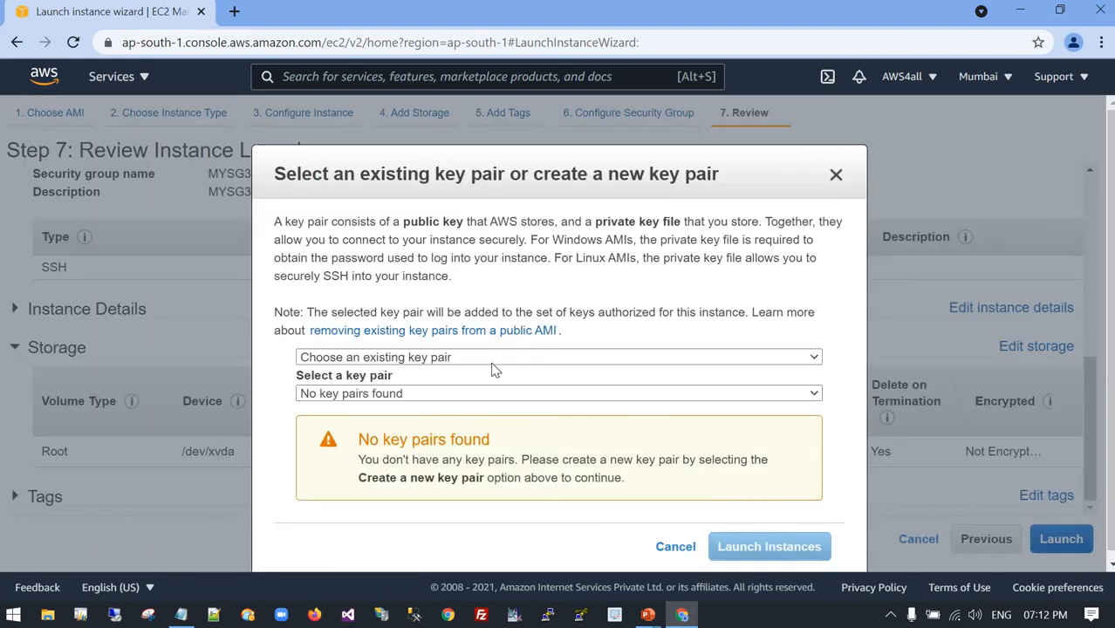
{"action": "left_click", "coordinate": [729, 364]}
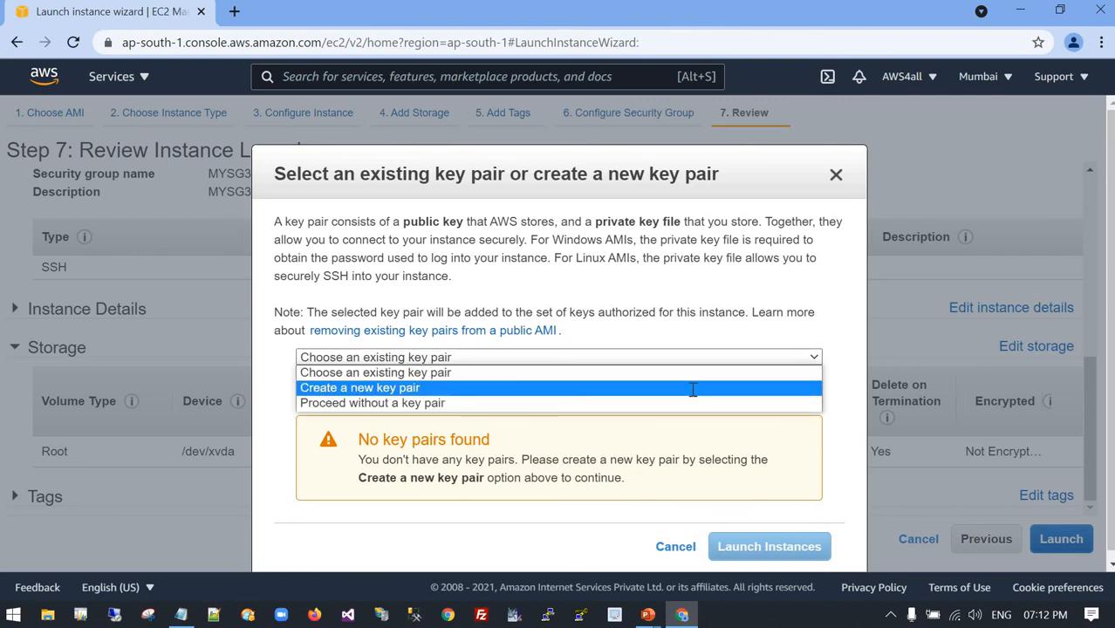
{"action": "left_click", "coordinate": [692, 389]}
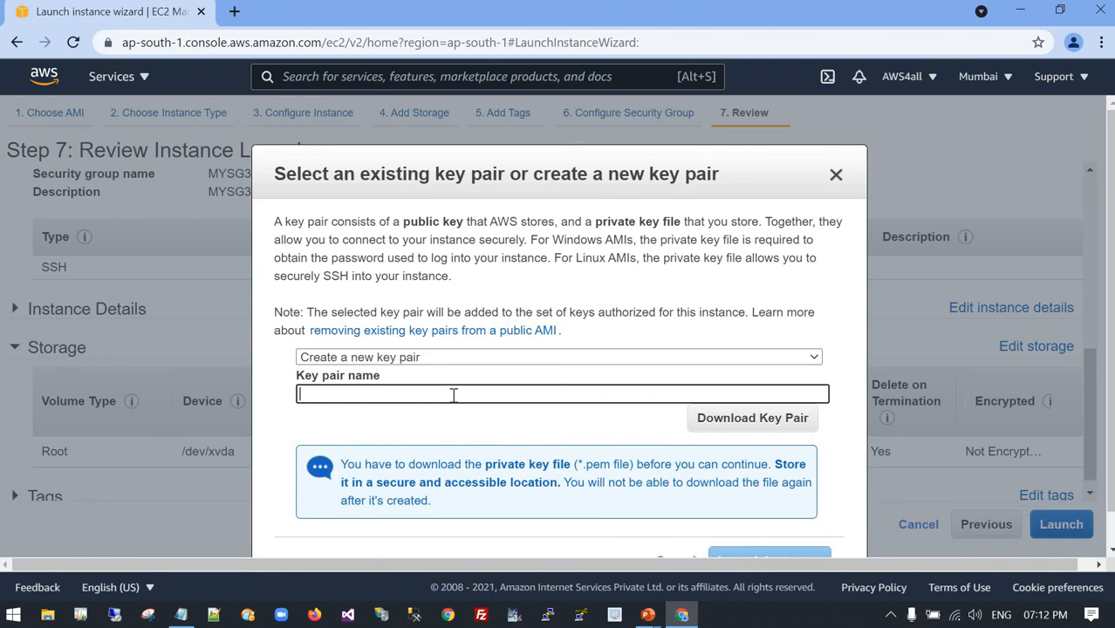
{"action": "left_click", "coordinate": [454, 394]}
{"action": "type", "text": "MYKP31"}
{"action": "left_click", "coordinate": [723, 424]}
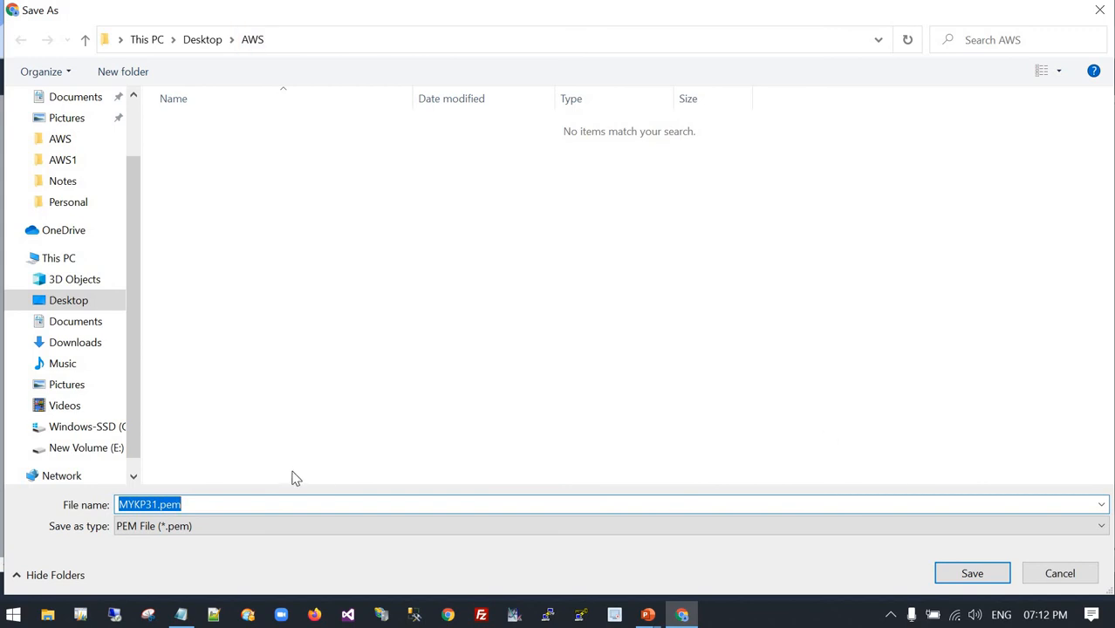
{"action": "left_click", "coordinate": [975, 578]}
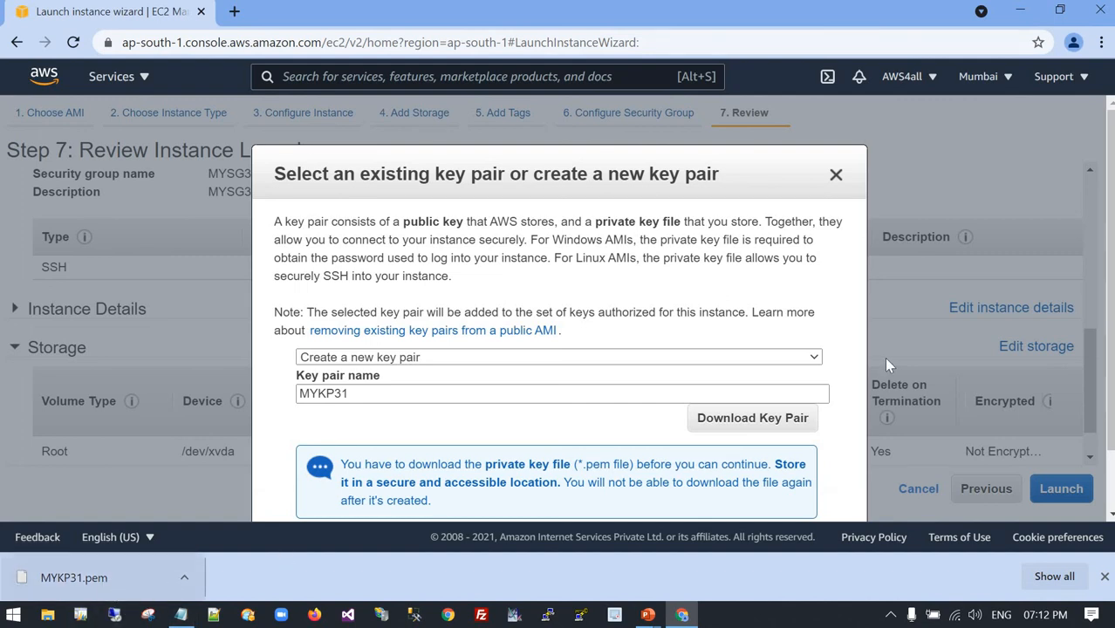
Launch the instance with the new key pair and return to the instances list.
{"action": "scroll", "coordinate": [787, 469], "scroll_direction": "down", "scroll_amount": 1}
{"action": "left_click", "coordinate": [767, 489]}
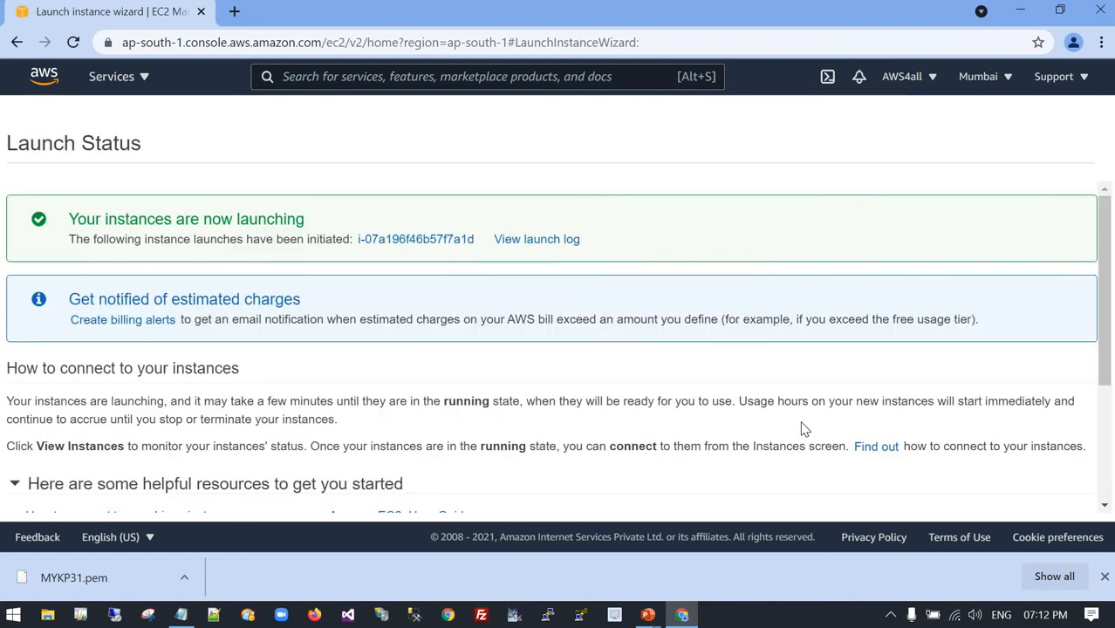
{"action": "scroll", "coordinate": [793, 407], "scroll_direction": "down", "scroll_amount": 3}
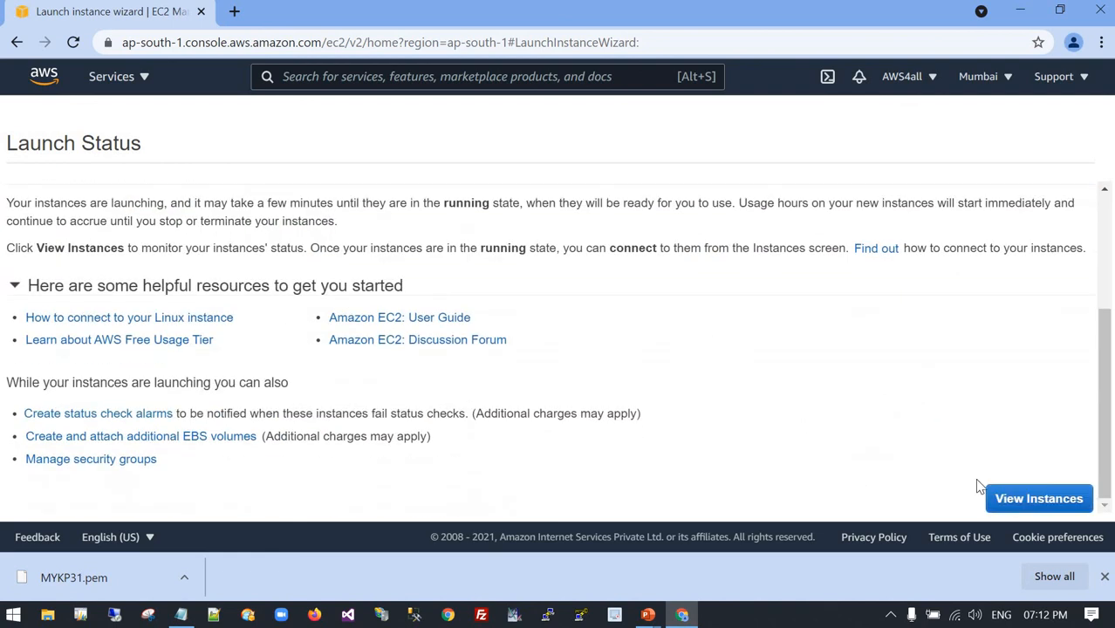
{"action": "left_click", "coordinate": [1018, 505]}
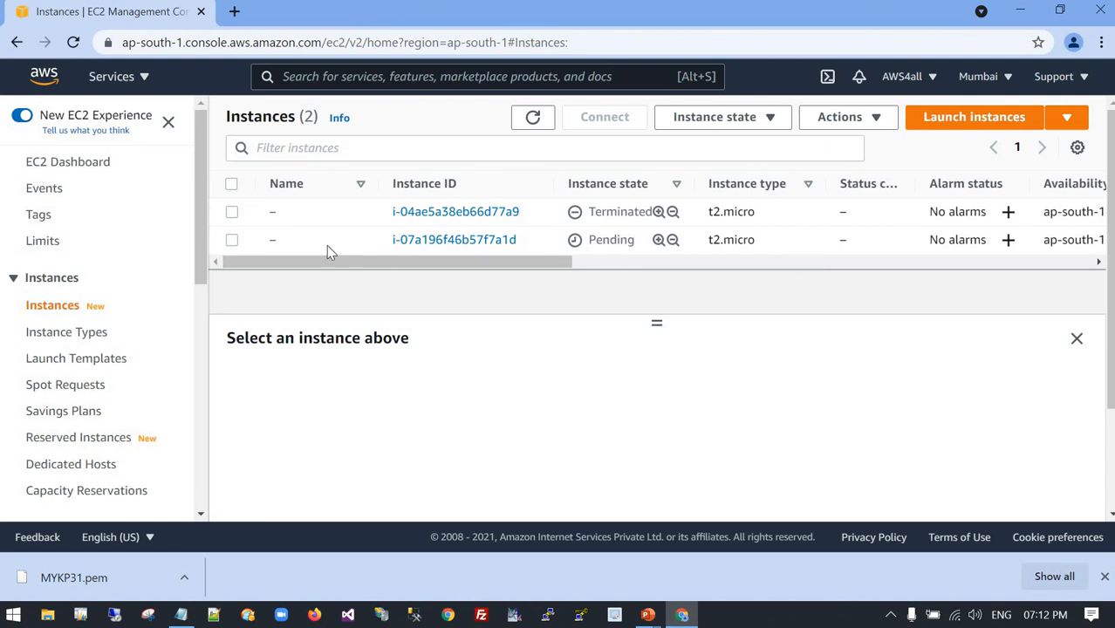
Open the newly launched instance's name for editing.
{"action": "mouse_move", "coordinate": [291, 244]}
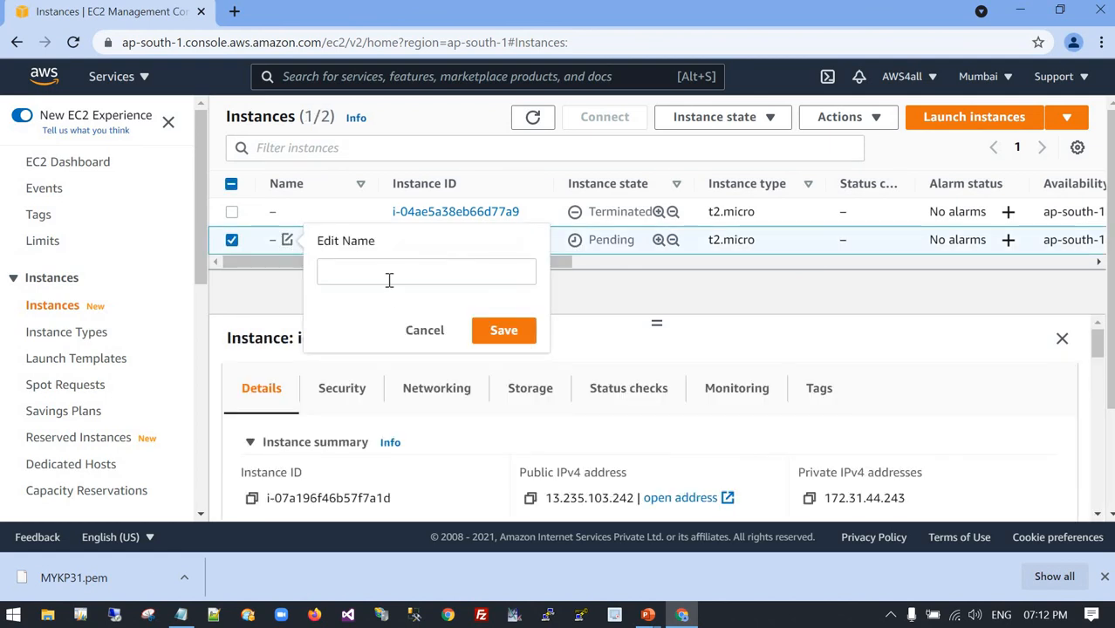
{"action": "left_click", "coordinate": [402, 284]}
{"action": "type", "text": "Li"}
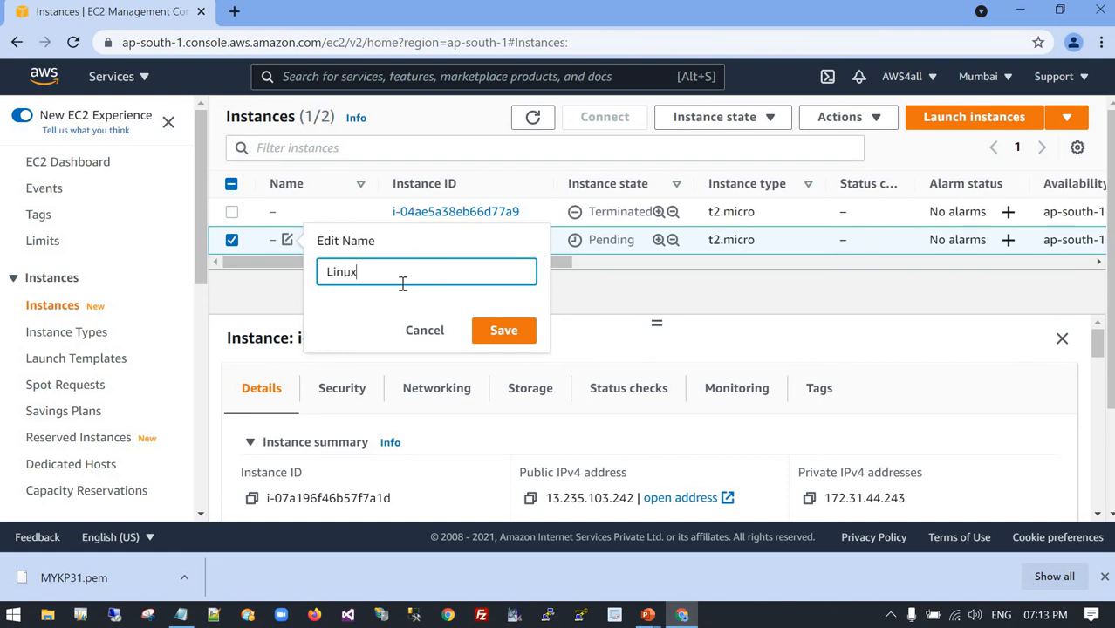
{"action": "type", "text": "nux"}
{"action": "key", "text": "BackSpace"}
{"action": "key", "text": "BackSpace"}
{"action": "key", "text": "BackSpace"}
{"action": "key", "text": "BackSpace"}
{"action": "key", "text": "BackSpace"}
{"action": "type", "text": "WS"}
{"action": "key", "text": "BackSpace"}
{"action": "key", "text": "BackSpace"}
{"action": "key", "text": "BackSpace"}
{"action": "key", "text": "BackSpace"}
{"action": "key", "text": "BackSpace"}
{"action": "key", "text": "BackSpace"}
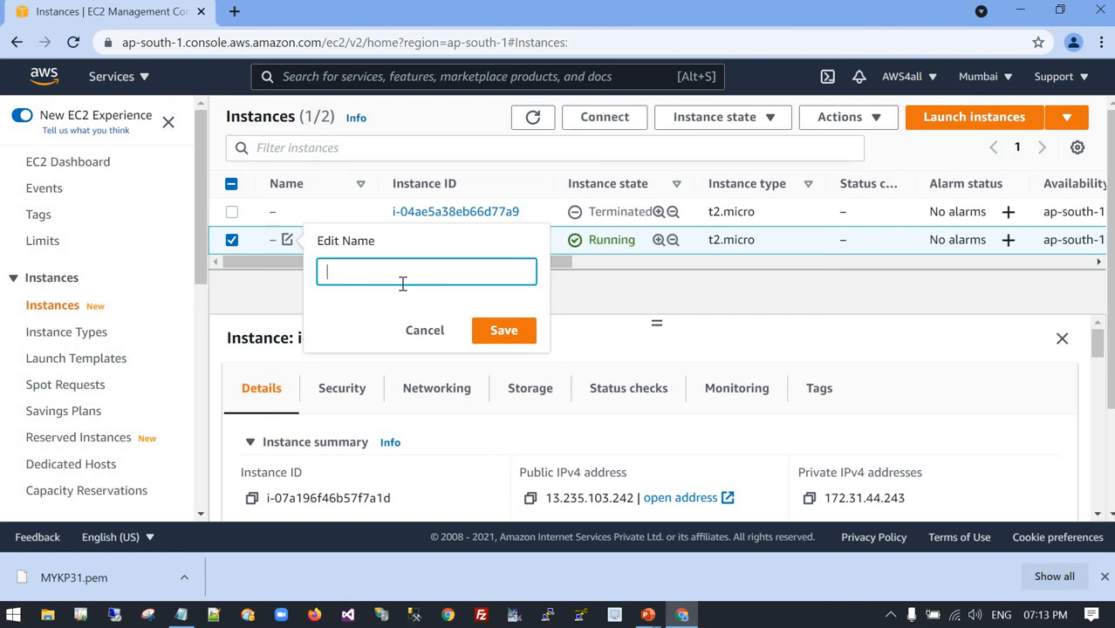
{"action": "key", "text": "BackSpace"}
{"action": "key", "text": "BackSpace"}
Name the new instance LinuxSG, save the name and dismiss the browser's downloads bar.
{"action": "type", "text": "LinuxSG"}
{"action": "left_click", "coordinate": [503, 332]}
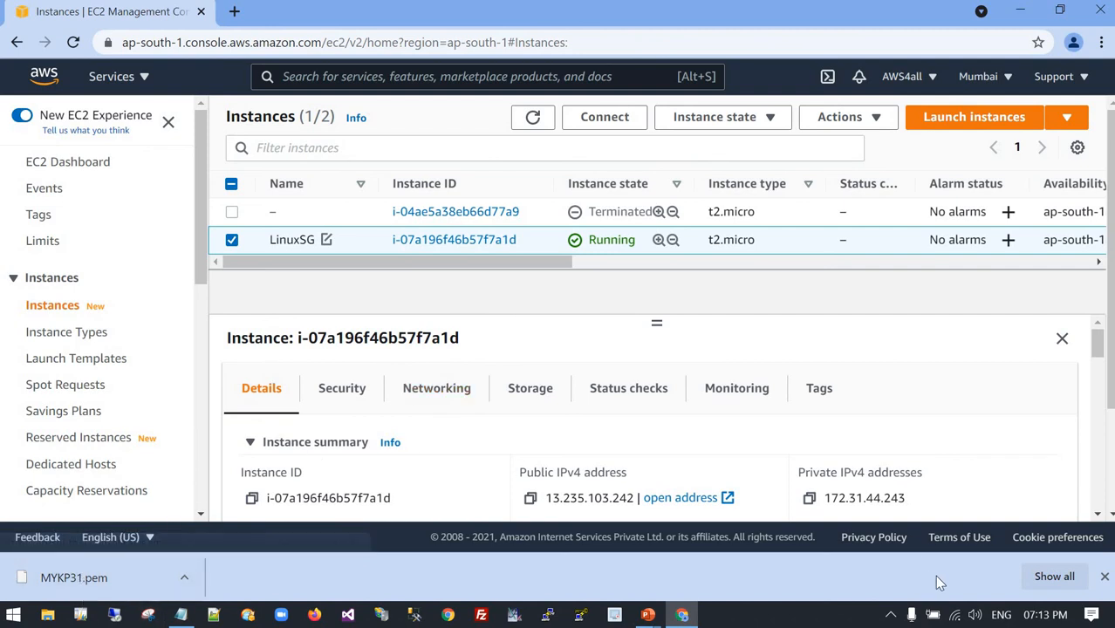
{"action": "left_click", "coordinate": [1102, 578]}
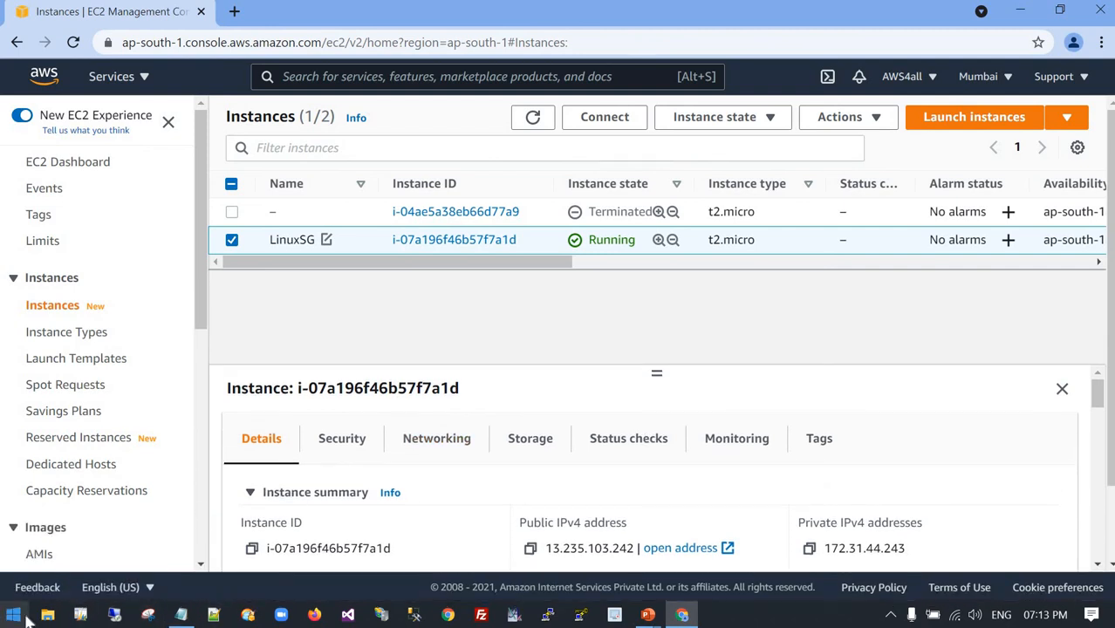
Search Windows for PuTTYgen and launch it.
{"action": "left_click", "coordinate": [16, 615]}
{"action": "mouse_move", "coordinate": [37, 576]}
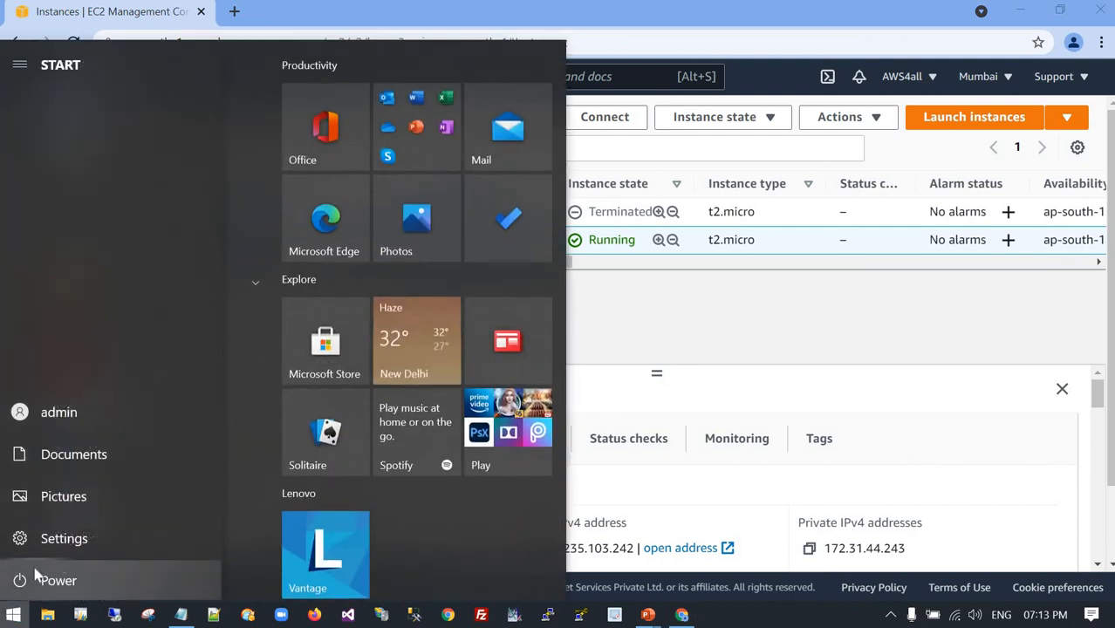
{"action": "type", "text": "pp"}
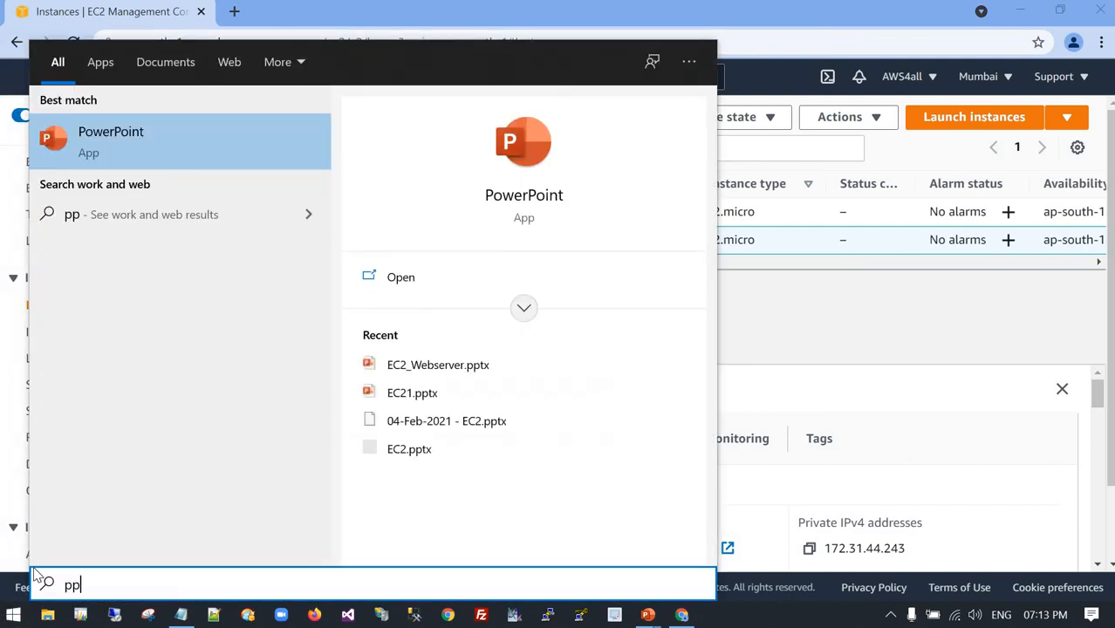
{"action": "key", "text": "BackSpace"}
{"action": "type", "text": "i"}
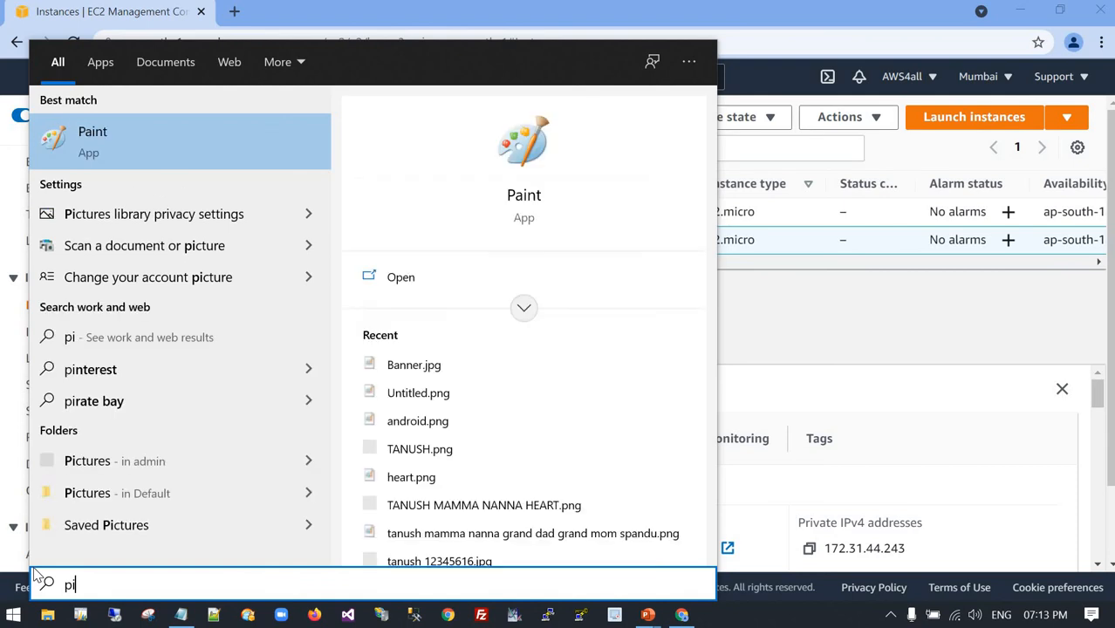
{"action": "key", "text": "BackSpace"}
{"action": "type", "text": "utt"}
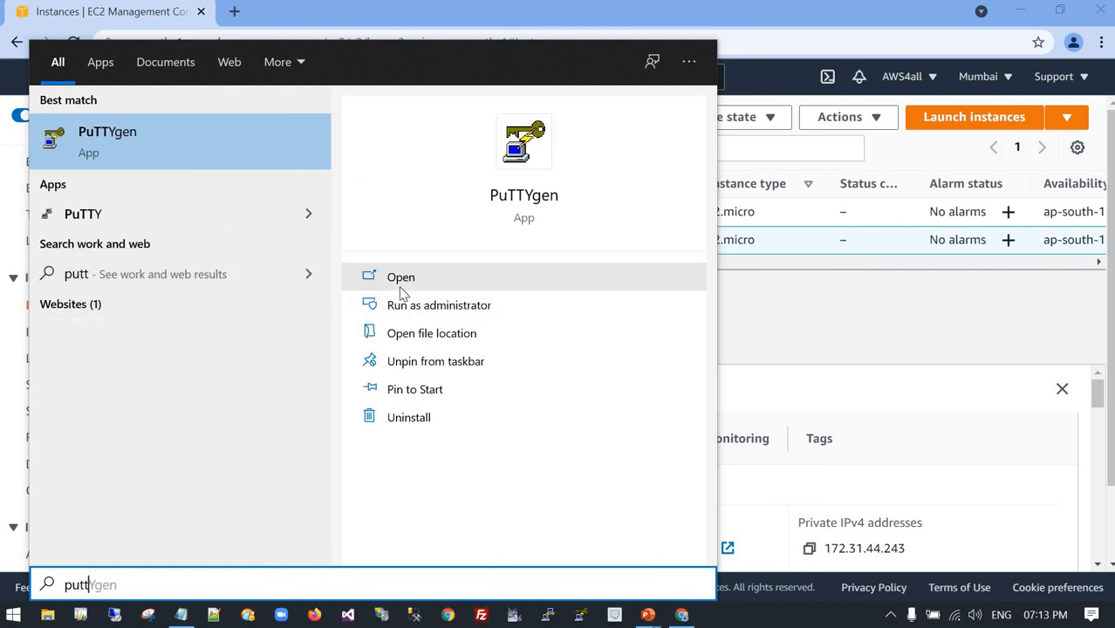
{"action": "key", "text": "Return"}
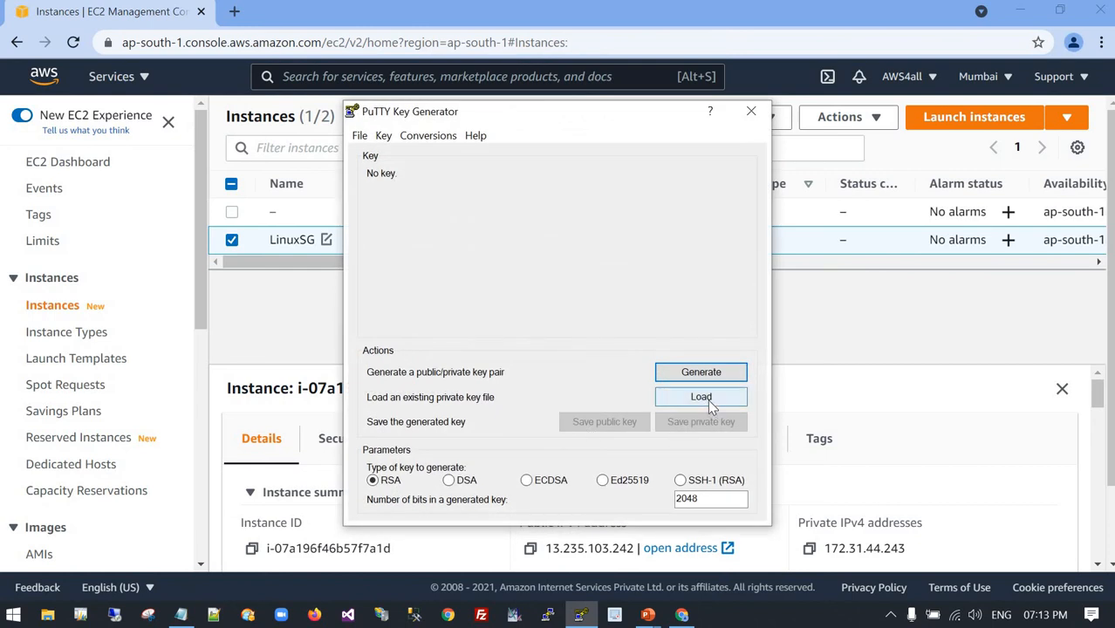
Load MYKP31.pem from the Desktop AWS folder as the existing private key, showing all file types.
{"action": "left_click", "coordinate": [707, 397]}
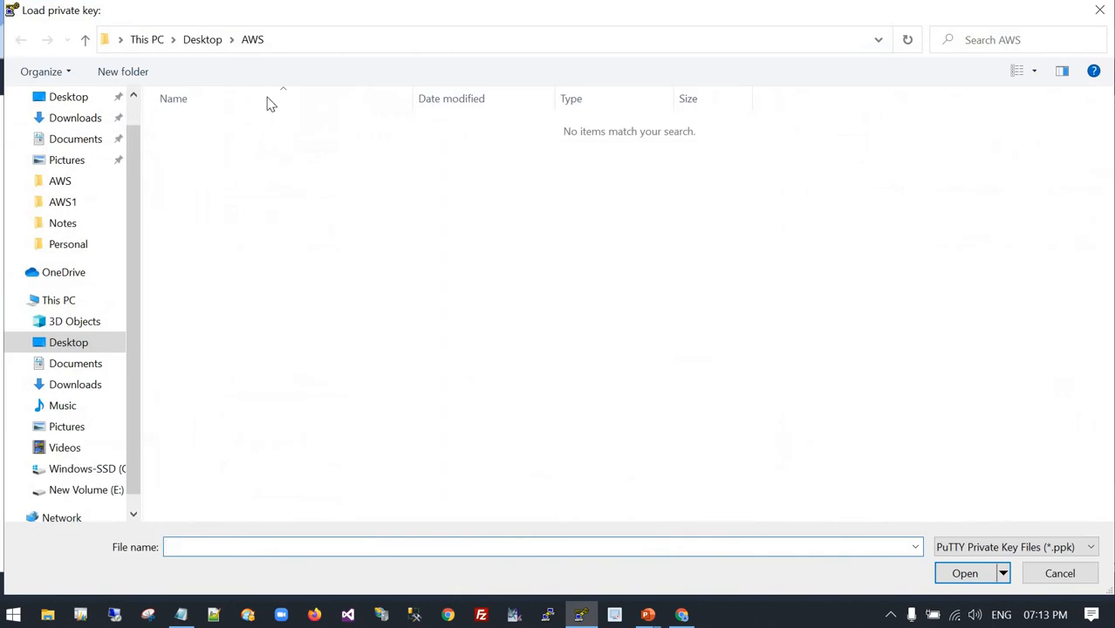
{"action": "left_click", "coordinate": [1090, 547]}
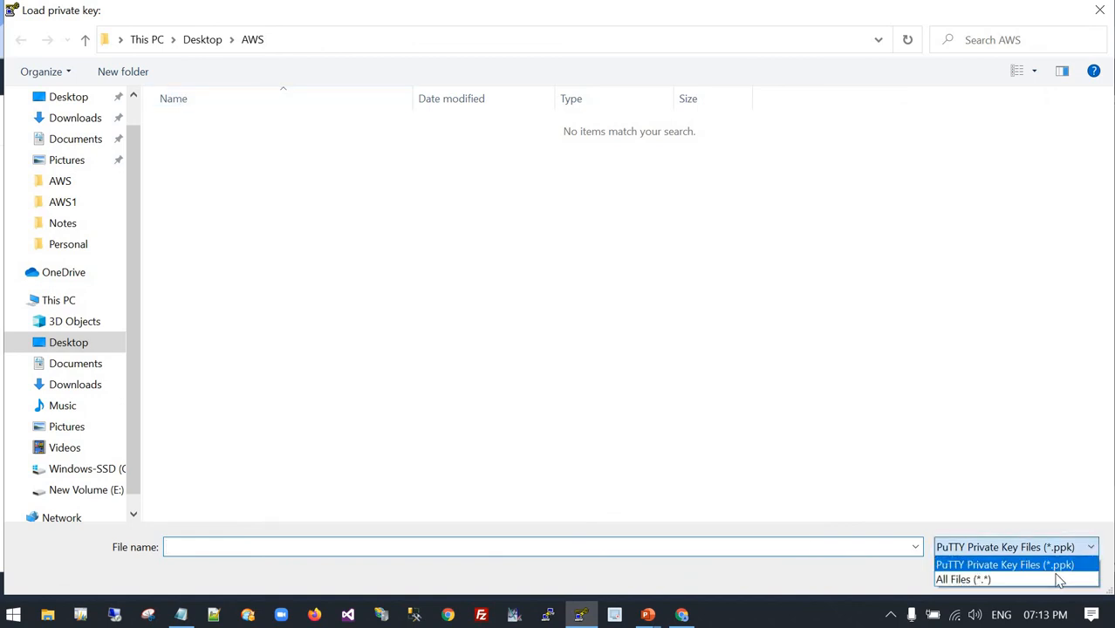
{"action": "left_click", "coordinate": [1055, 583]}
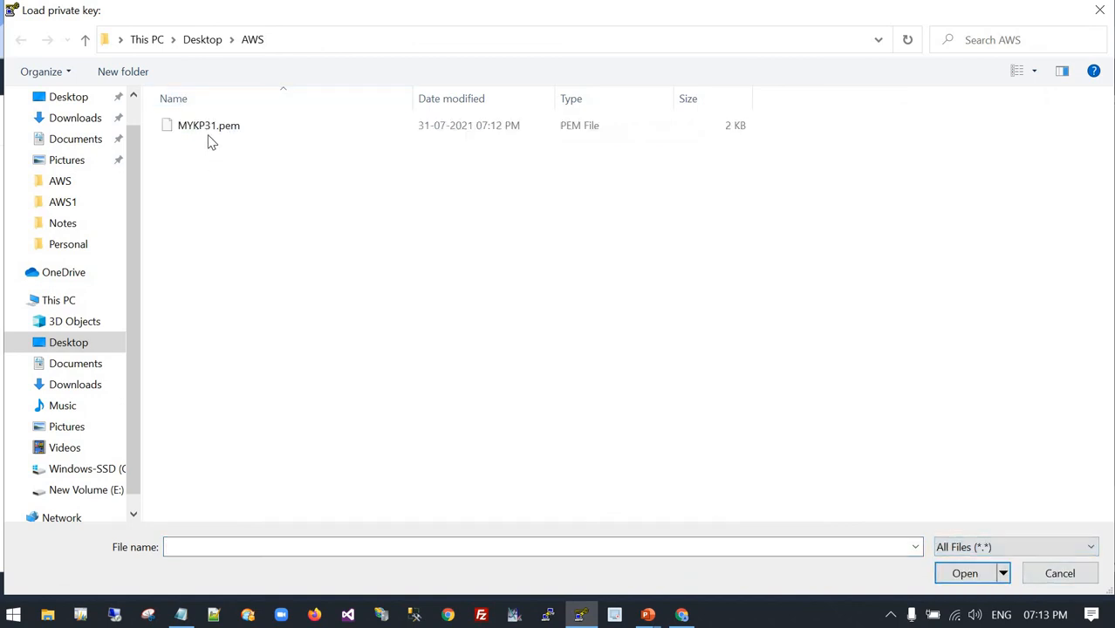
{"action": "left_click", "coordinate": [211, 131]}
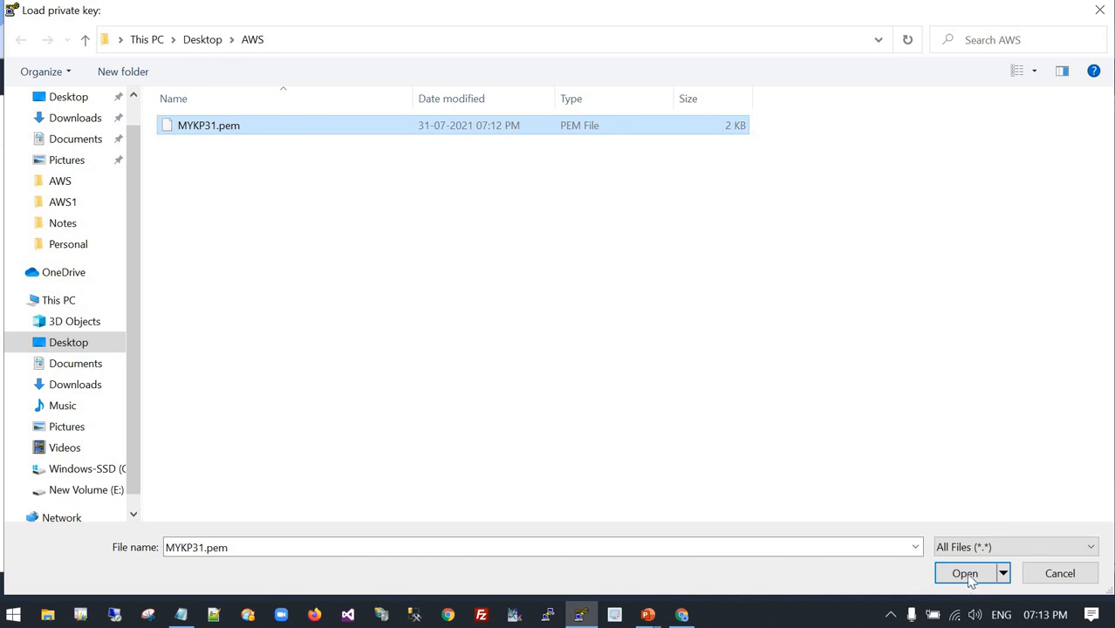
{"action": "key", "text": "Return"}
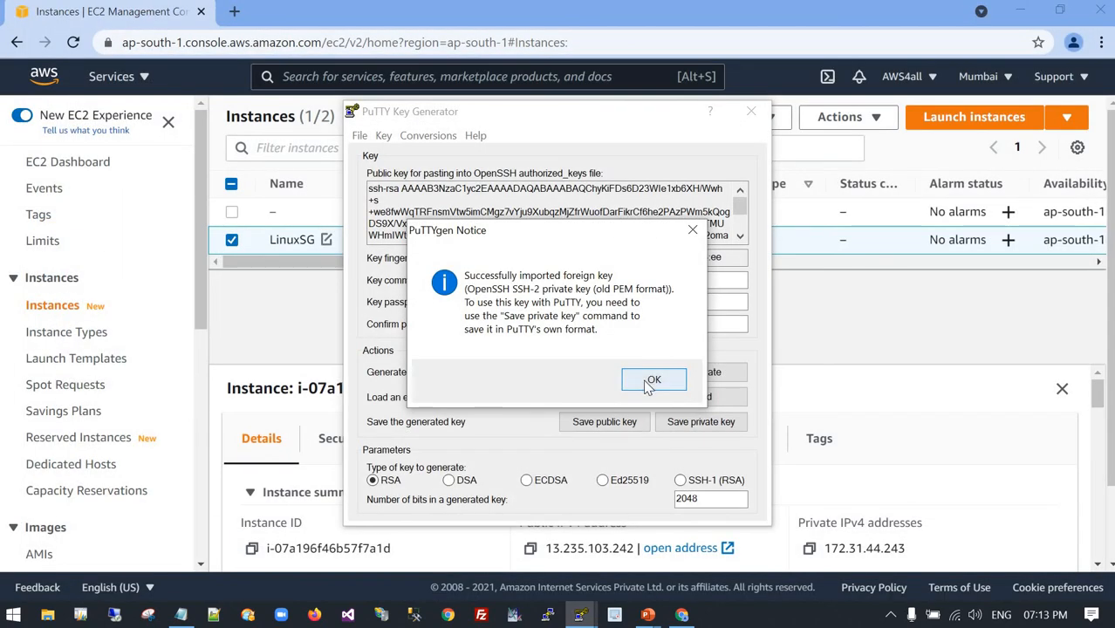
{"action": "key", "text": "Return"}
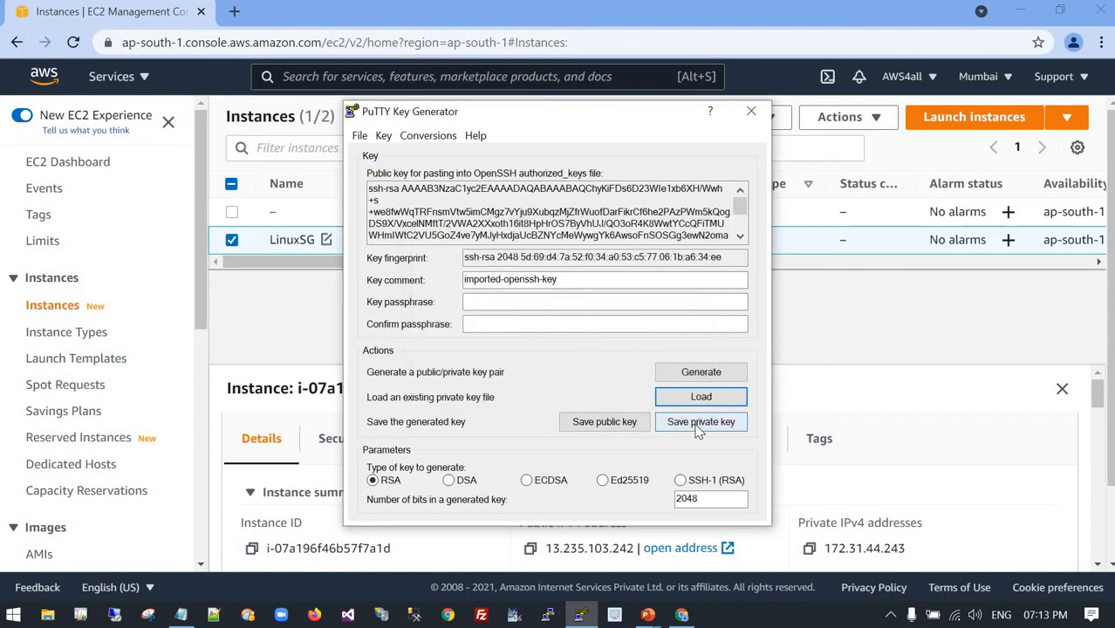
Save the private key without a passphrase as MYKP31.ppk in the Desktop AWS folder and close the key generator.
{"action": "left_click", "coordinate": [697, 422]}
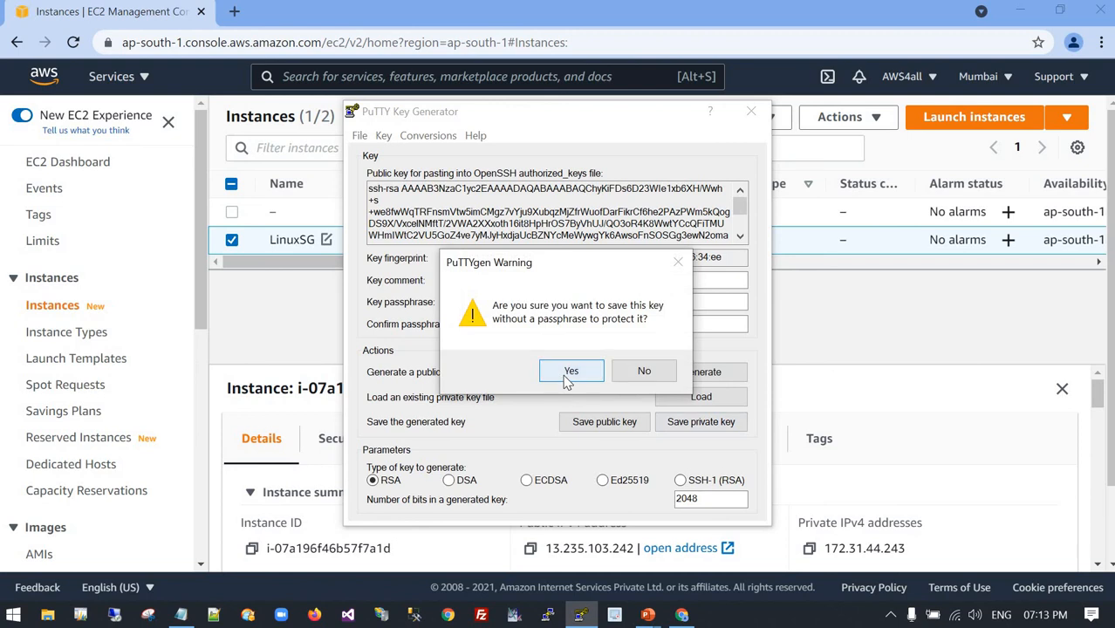
{"action": "left_click", "coordinate": [568, 373]}
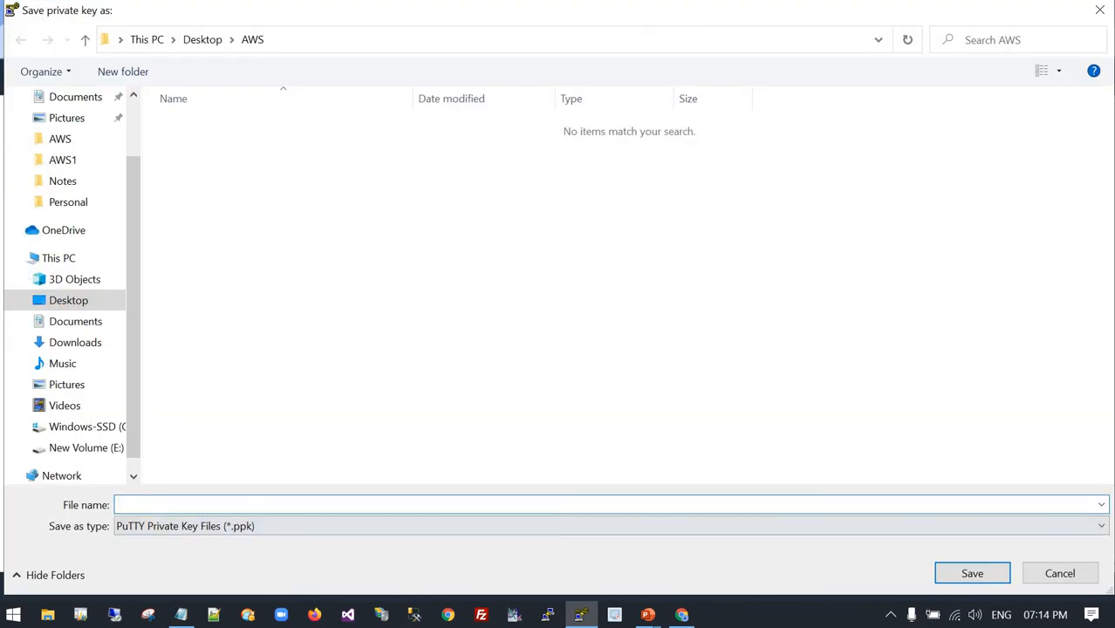
{"action": "left_click", "coordinate": [1104, 528]}
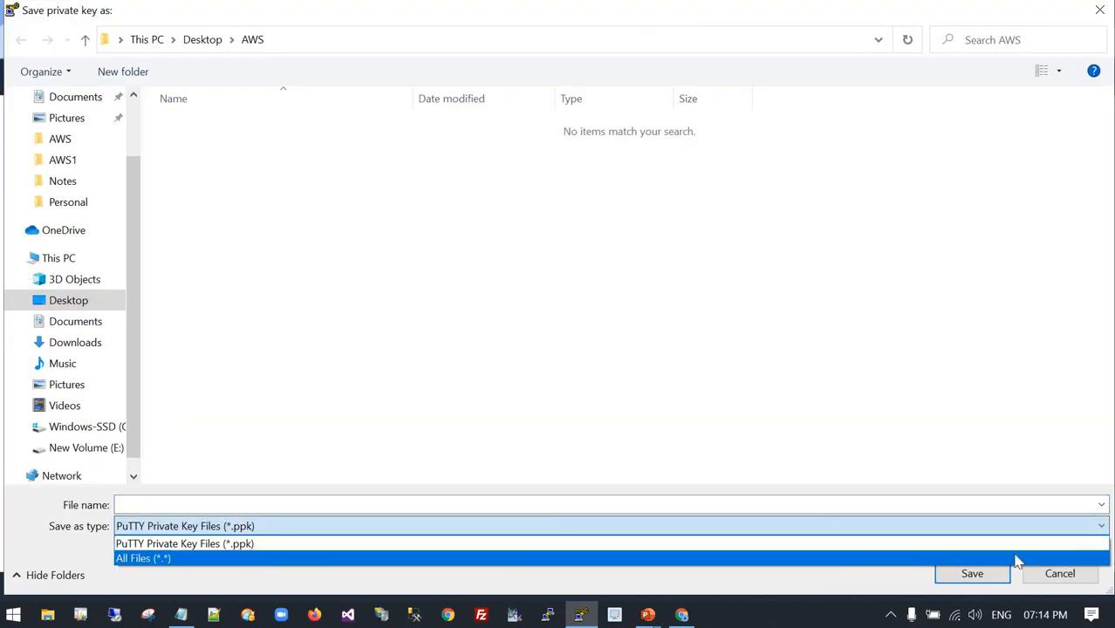
{"action": "left_click", "coordinate": [1015, 558]}
{"action": "left_click", "coordinate": [242, 129]}
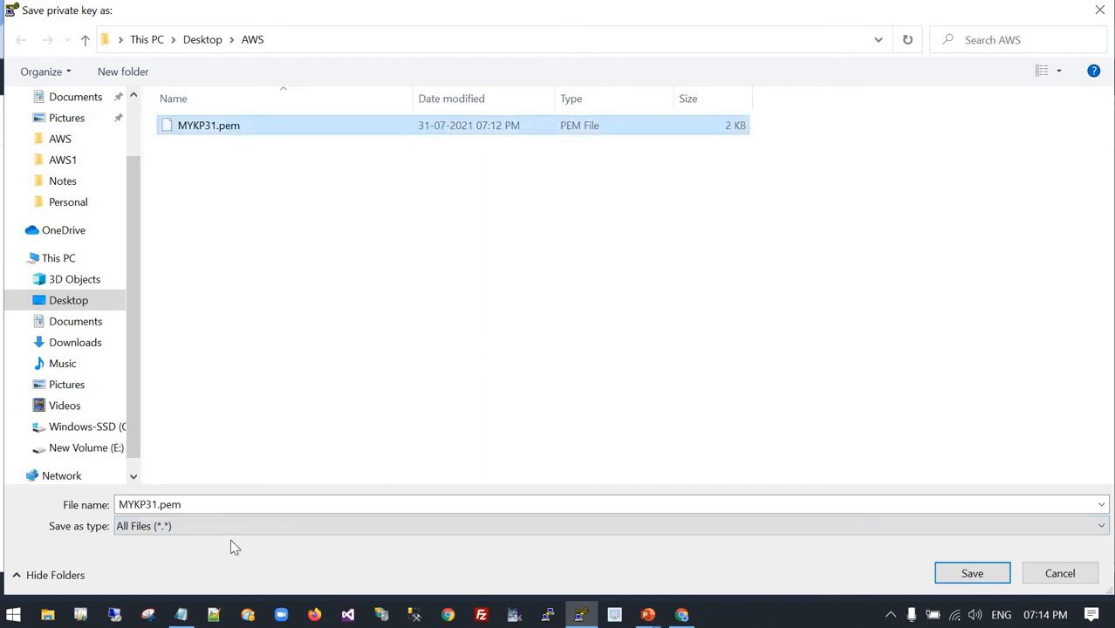
{"action": "left_click", "coordinate": [239, 505]}
{"action": "left_click", "coordinate": [242, 505]}
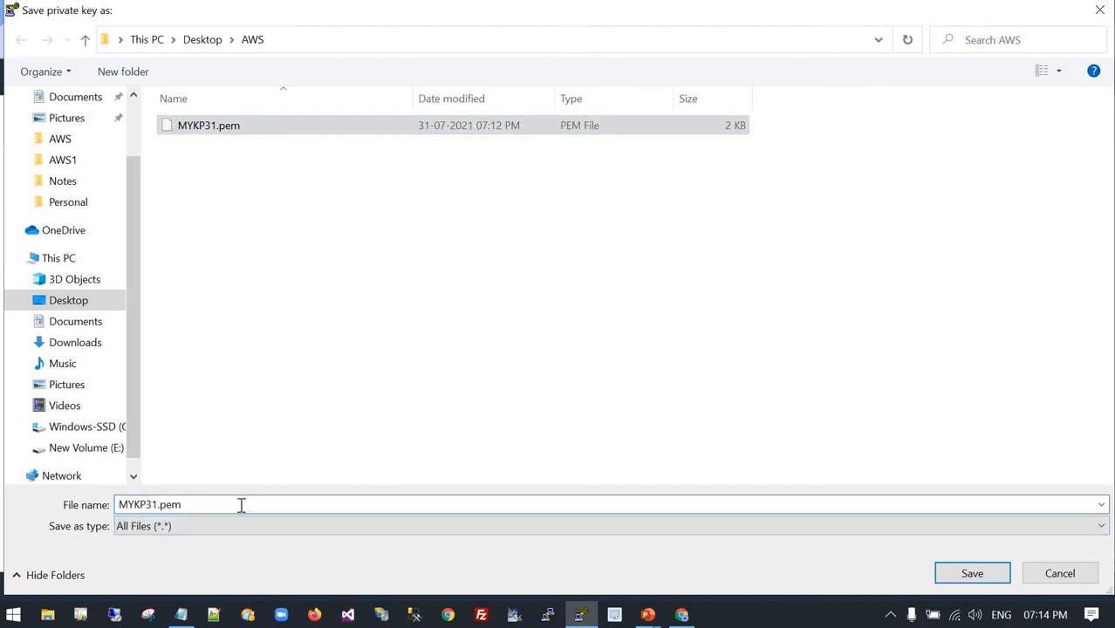
{"action": "key", "text": "BackSpace"}
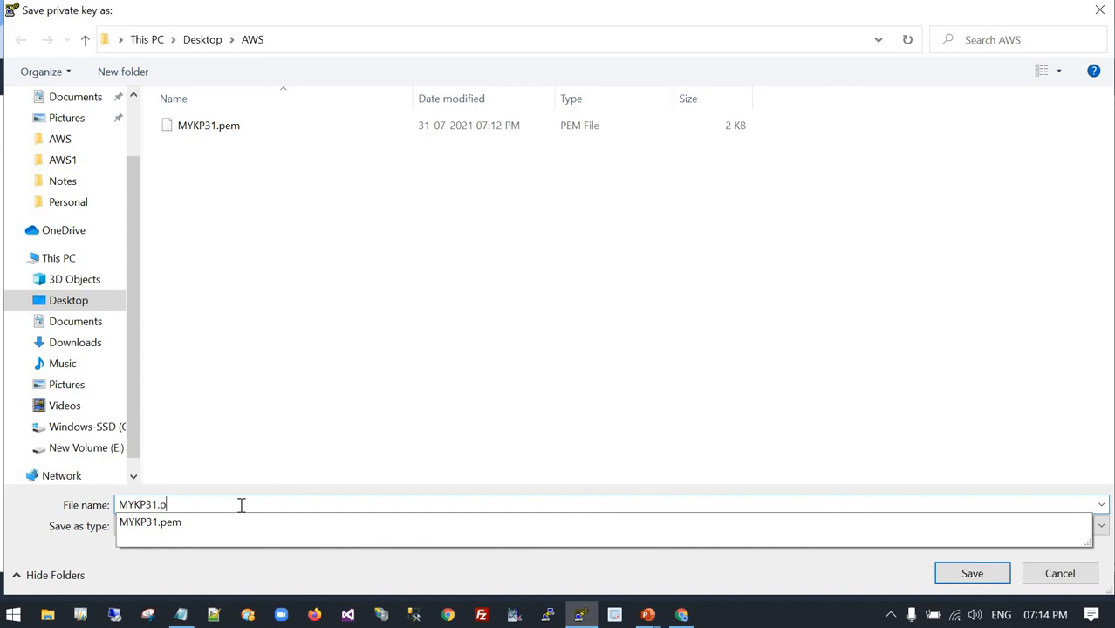
{"action": "type", "text": "pk"}
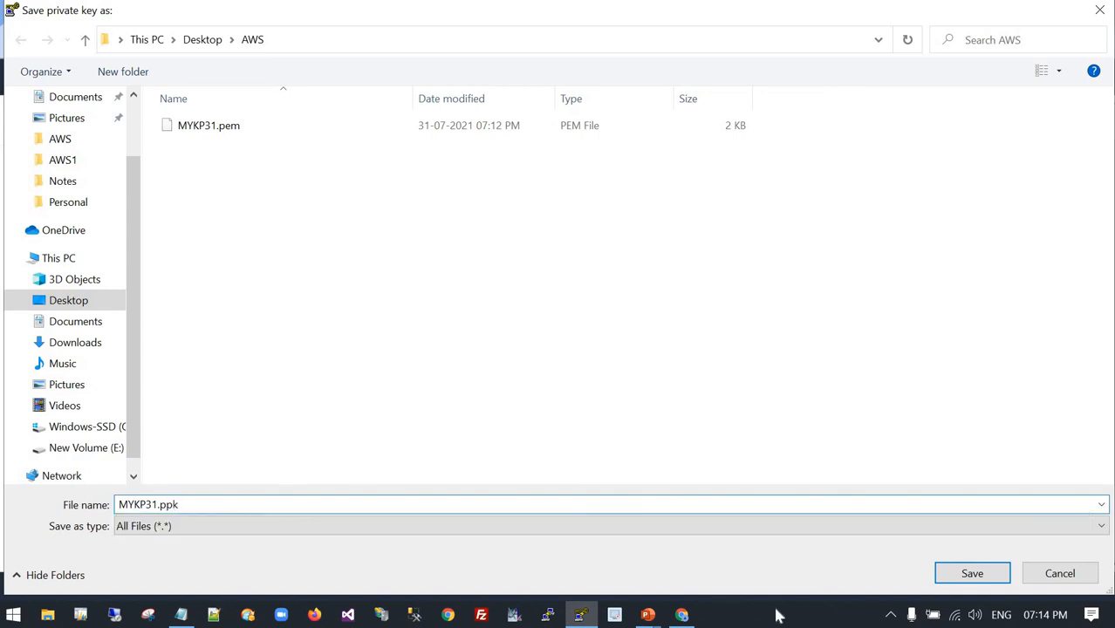
{"action": "left_click", "coordinate": [991, 575]}
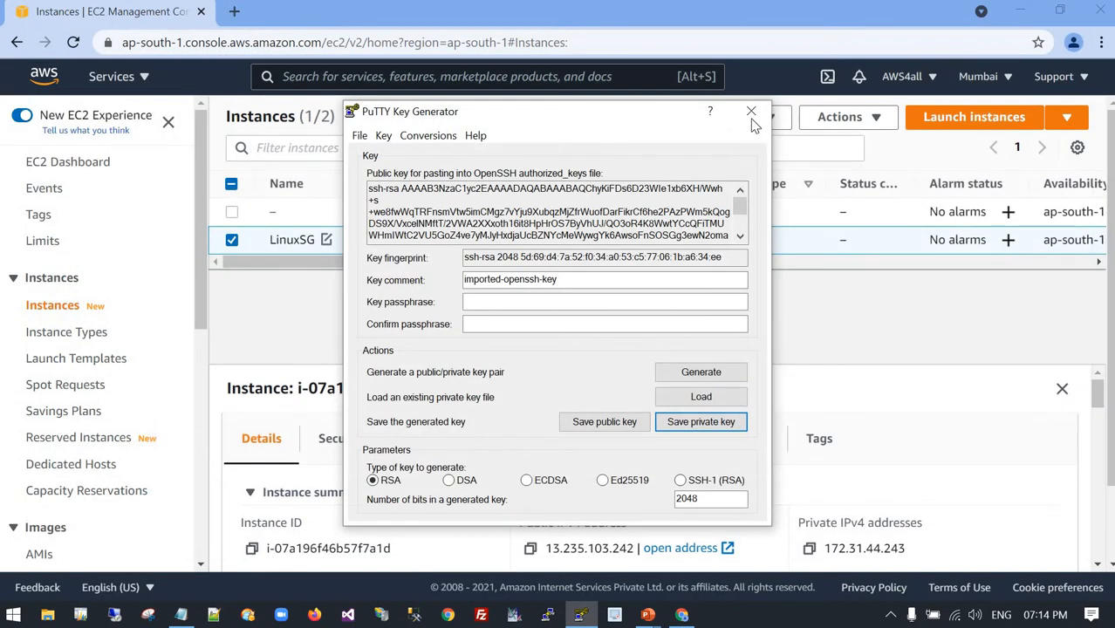
{"action": "left_click", "coordinate": [750, 111]}
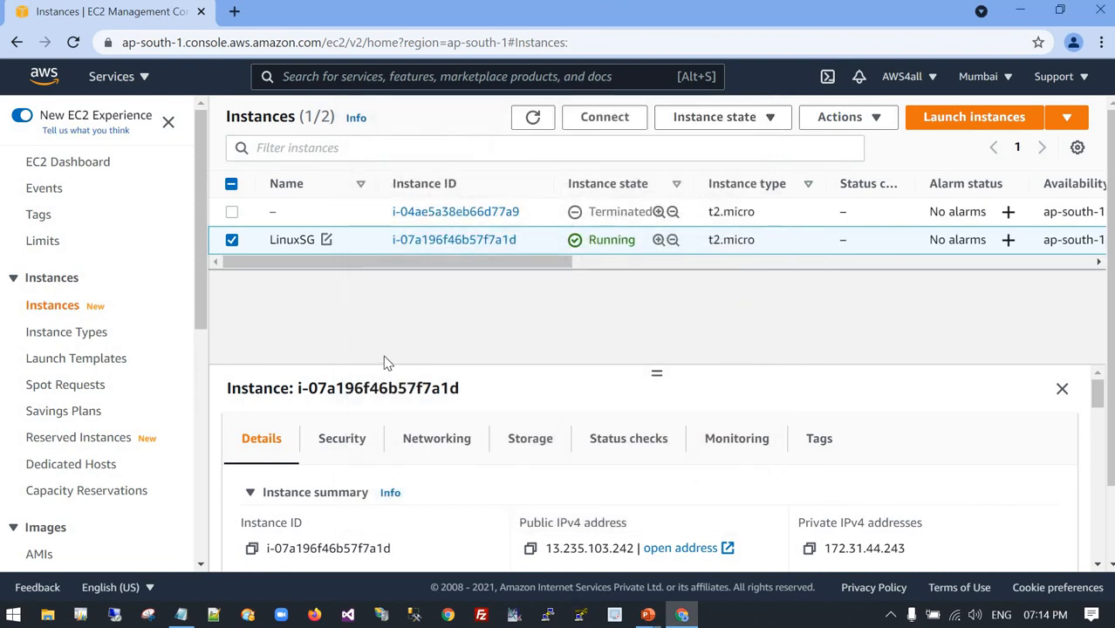
Search Windows for PuTTY and launch it.
{"action": "left_click", "coordinate": [13, 615]}
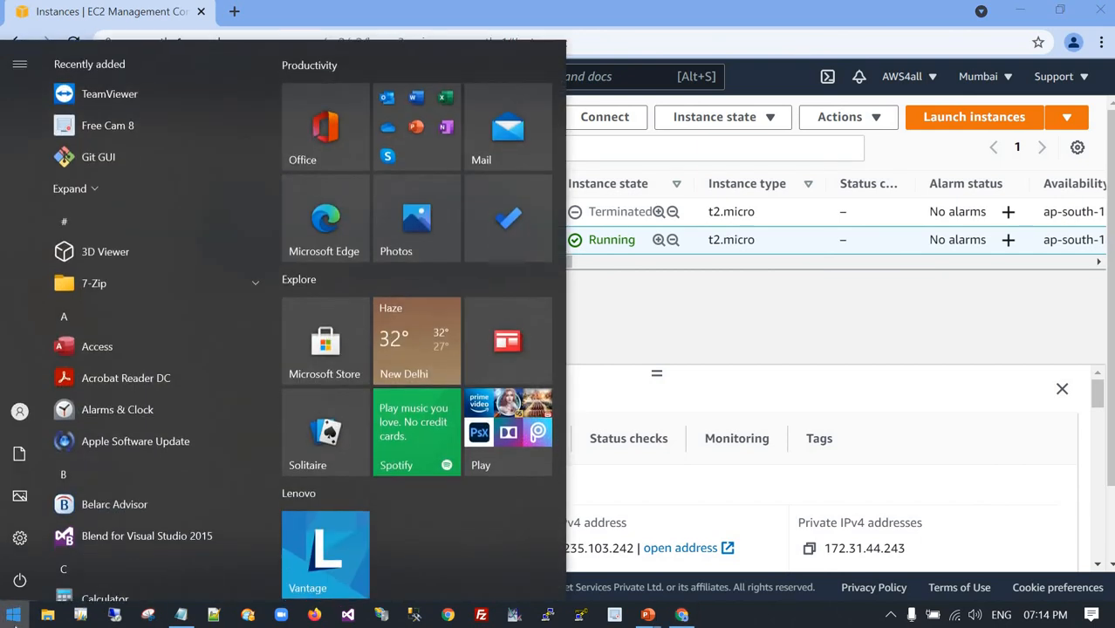
{"action": "type", "text": "p"}
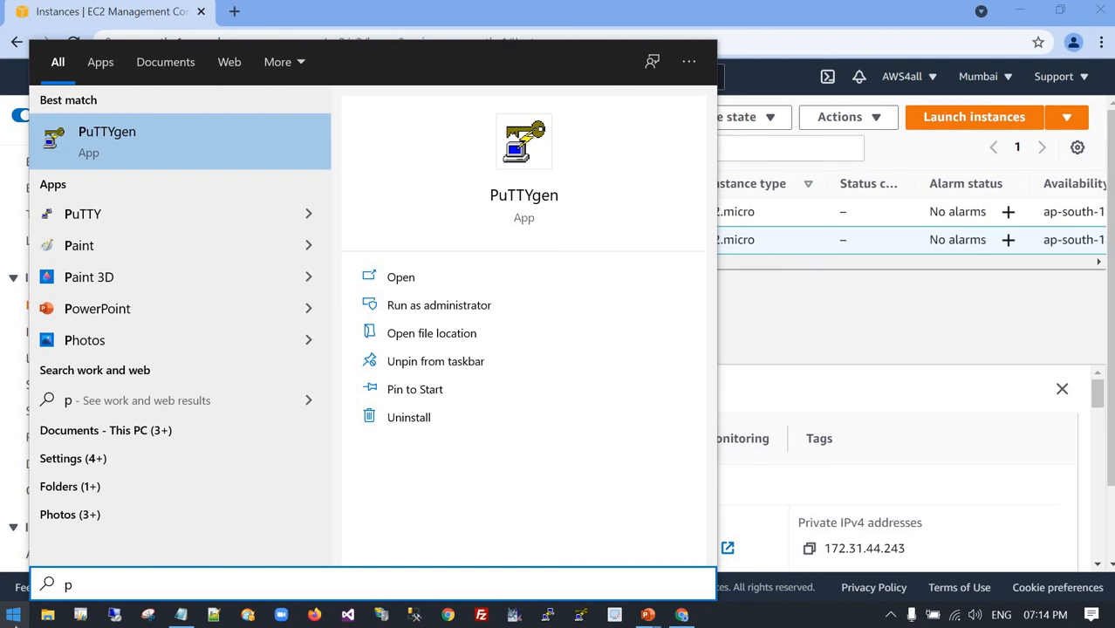
{"action": "type", "text": "utty"}
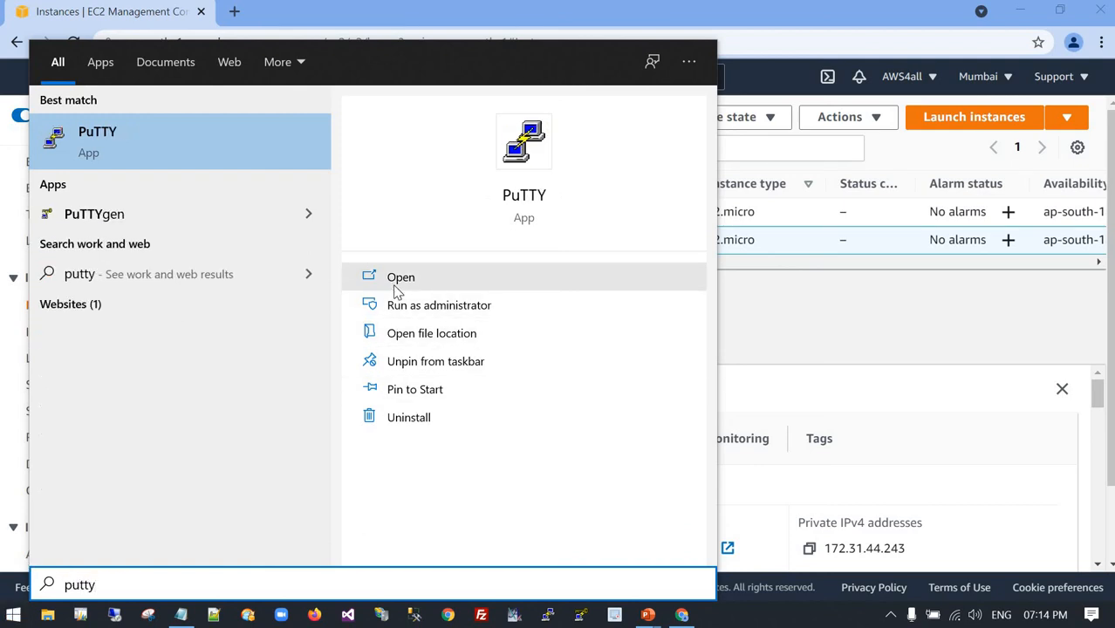
{"action": "key", "text": "Return"}
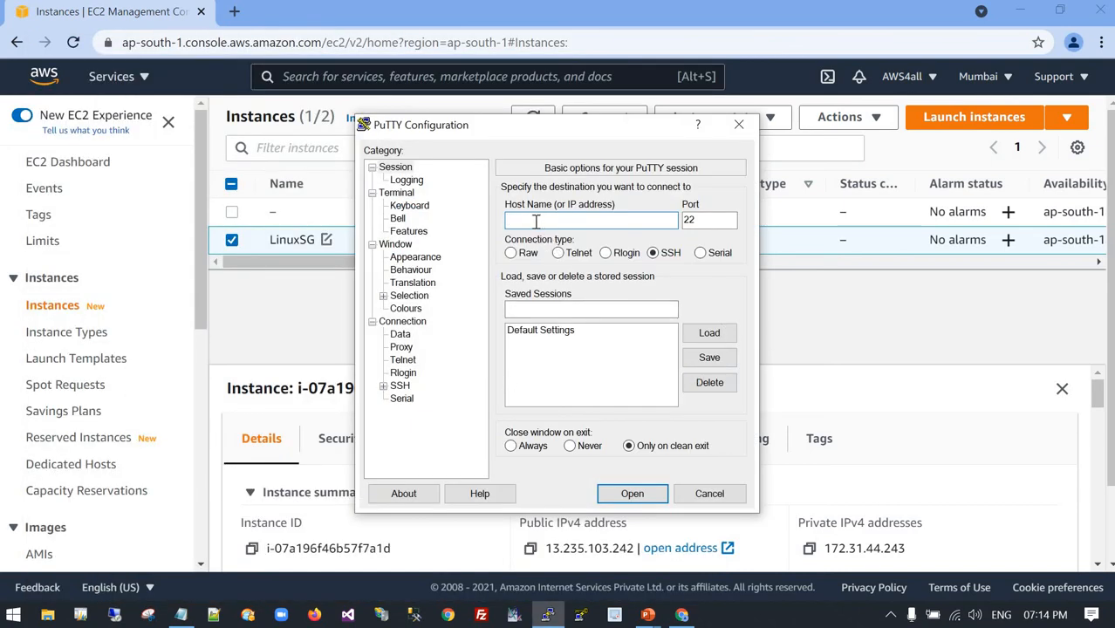
{"action": "left_click", "coordinate": [844, 335]}
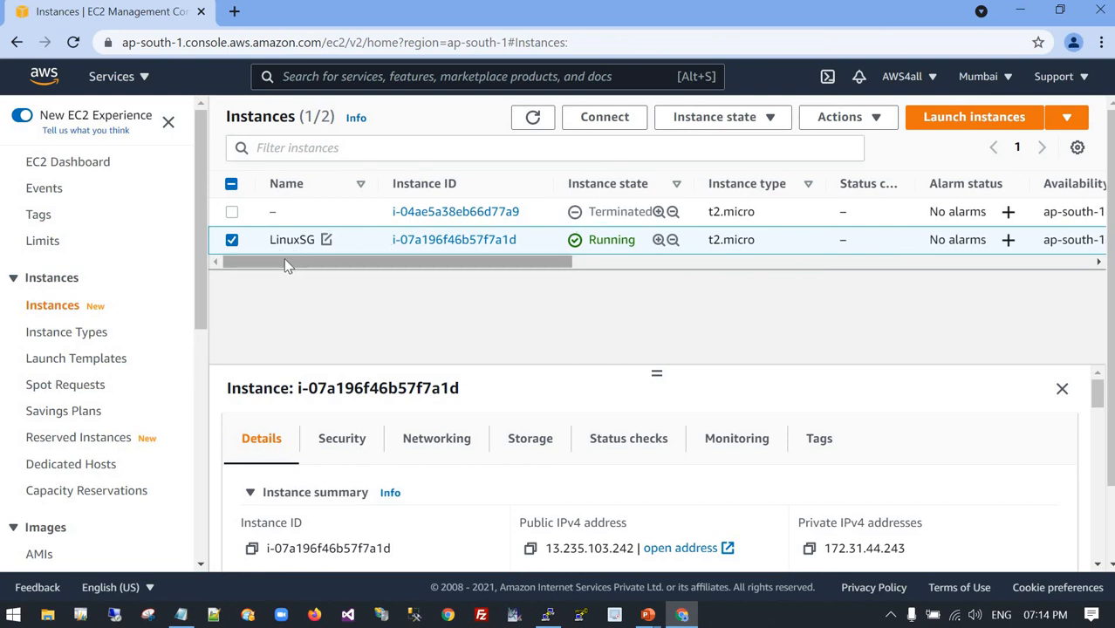
{"action": "left_click", "coordinate": [610, 122]}
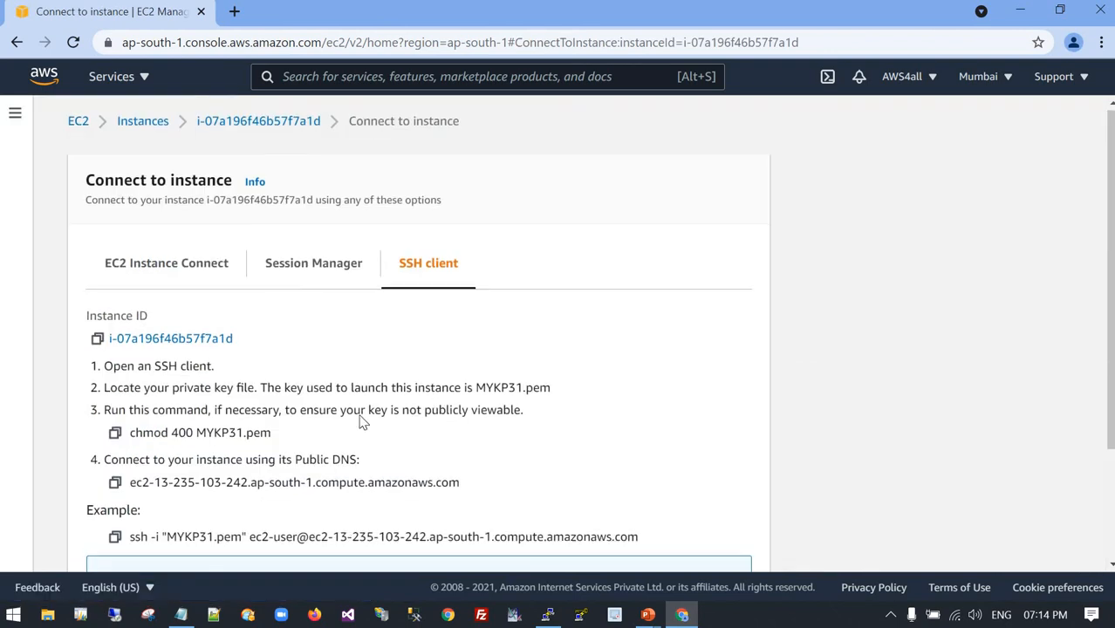
{"action": "scroll", "coordinate": [262, 406], "scroll_direction": "down", "scroll_amount": 2}
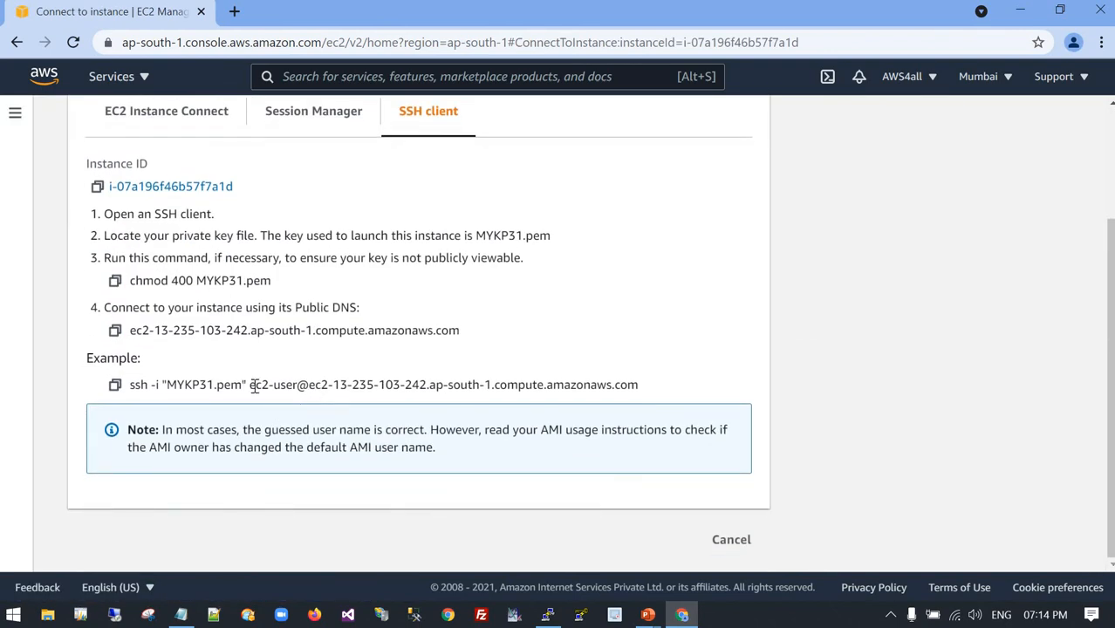
{"action": "left_click_drag", "start_coordinate": [253, 384], "coordinate": [432, 384]}
{"action": "left_click", "coordinate": [253, 385]}
{"action": "left_click_drag", "start_coordinate": [251, 385], "coordinate": [630, 390]}
{"action": "key", "text": "ctrl+c"}
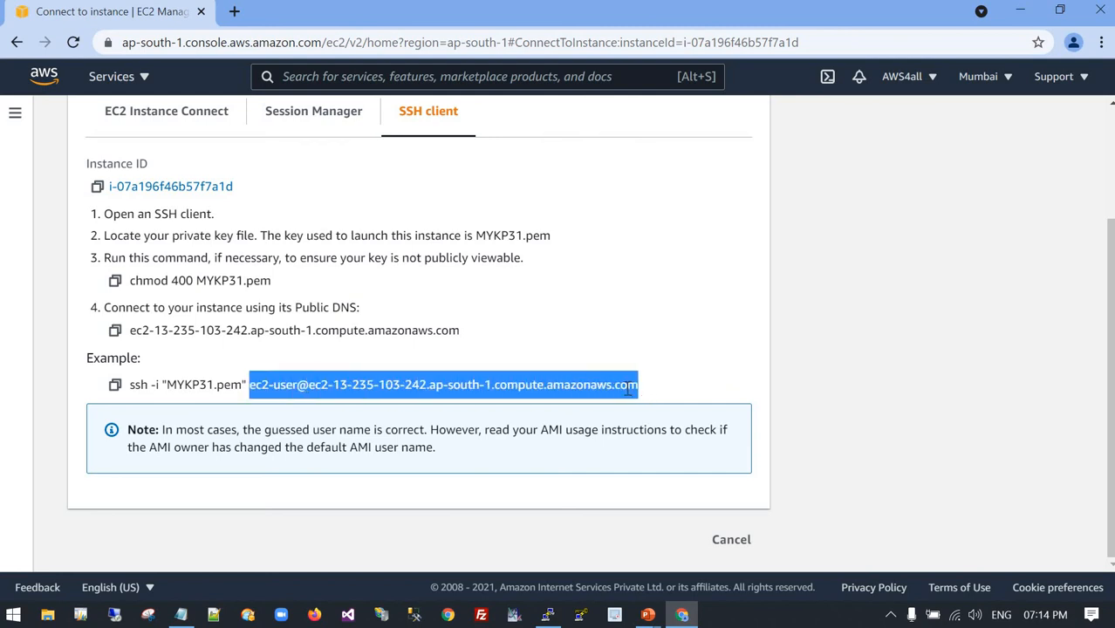
{"action": "key", "text": "alt+Tab"}
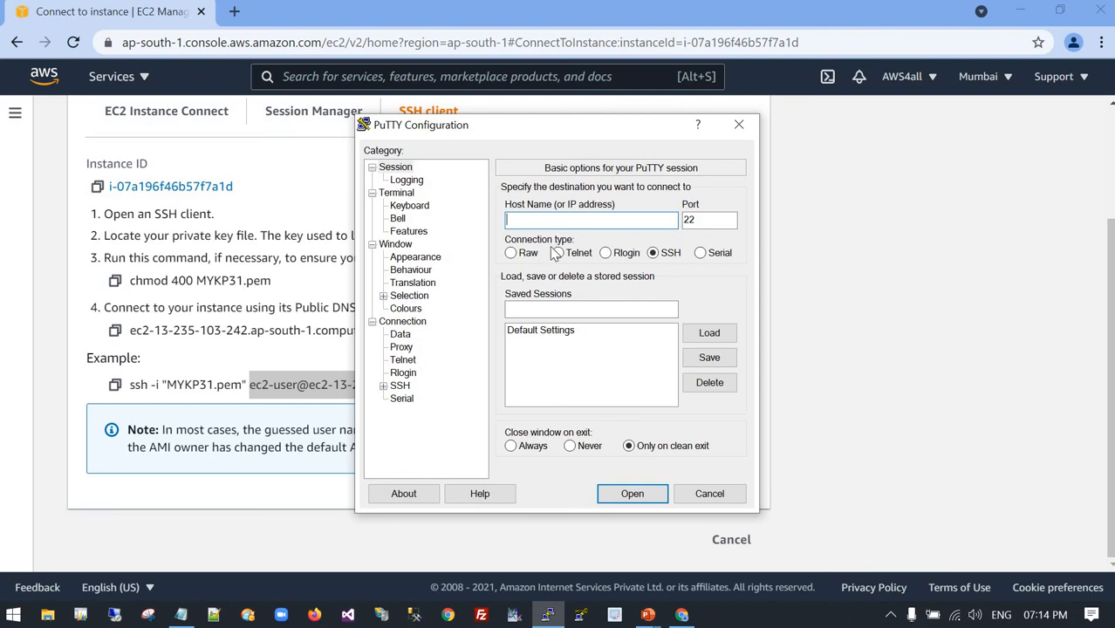
{"action": "key", "text": "ctrl+v"}
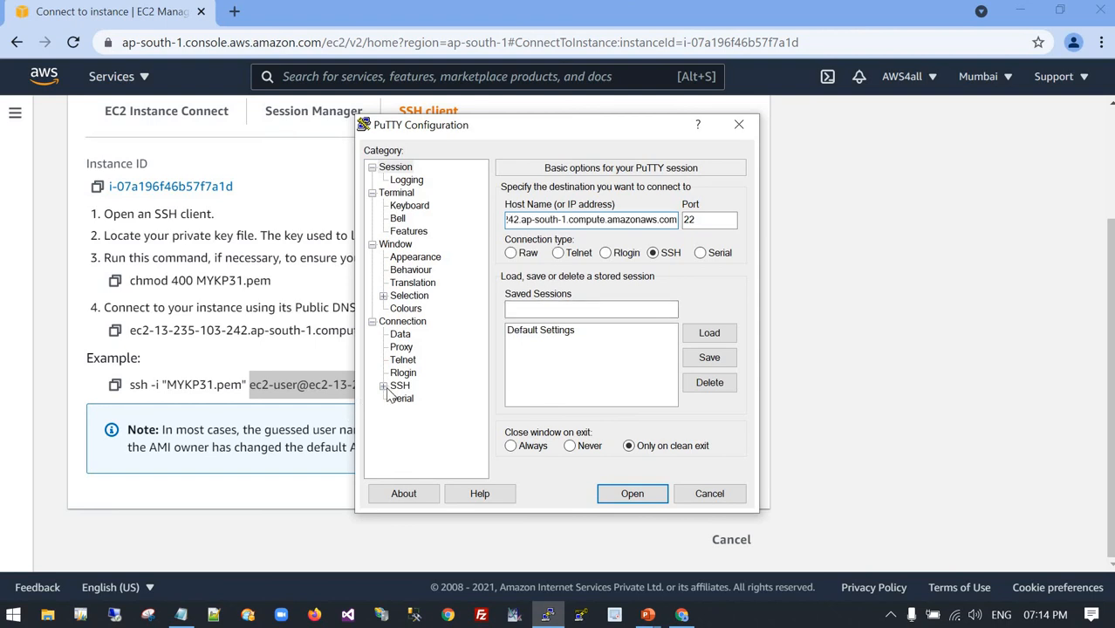
Connect to the instance over SSH using MYKP31.ppk from the Desktop AWS folder as the authentication key, trusting and caching the server's host key.
{"action": "left_click", "coordinate": [384, 387]}
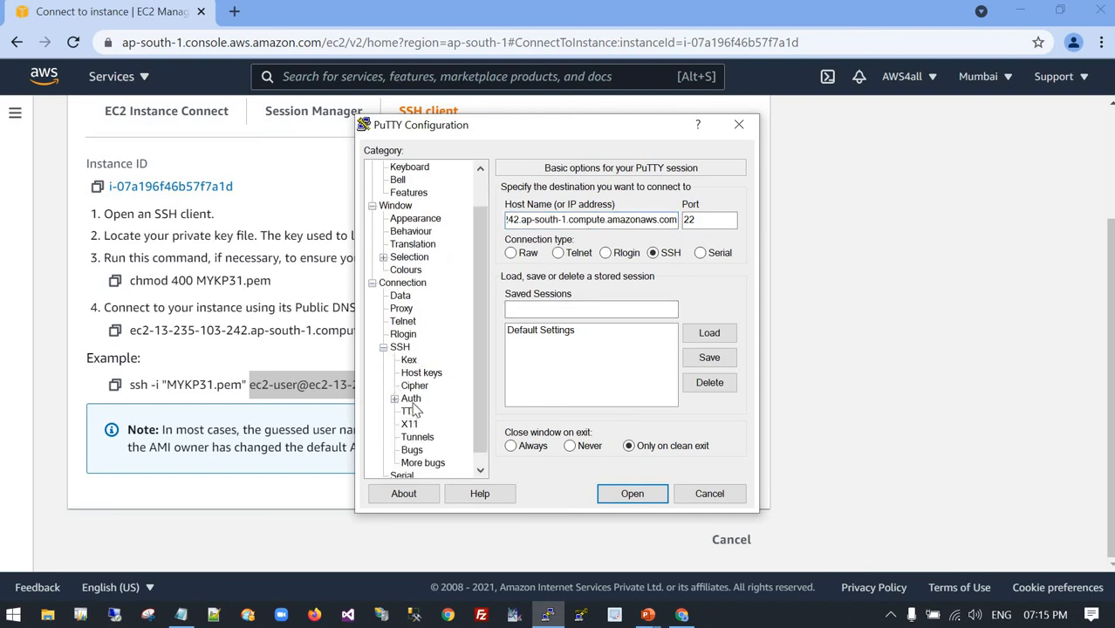
{"action": "left_click", "coordinate": [411, 400]}
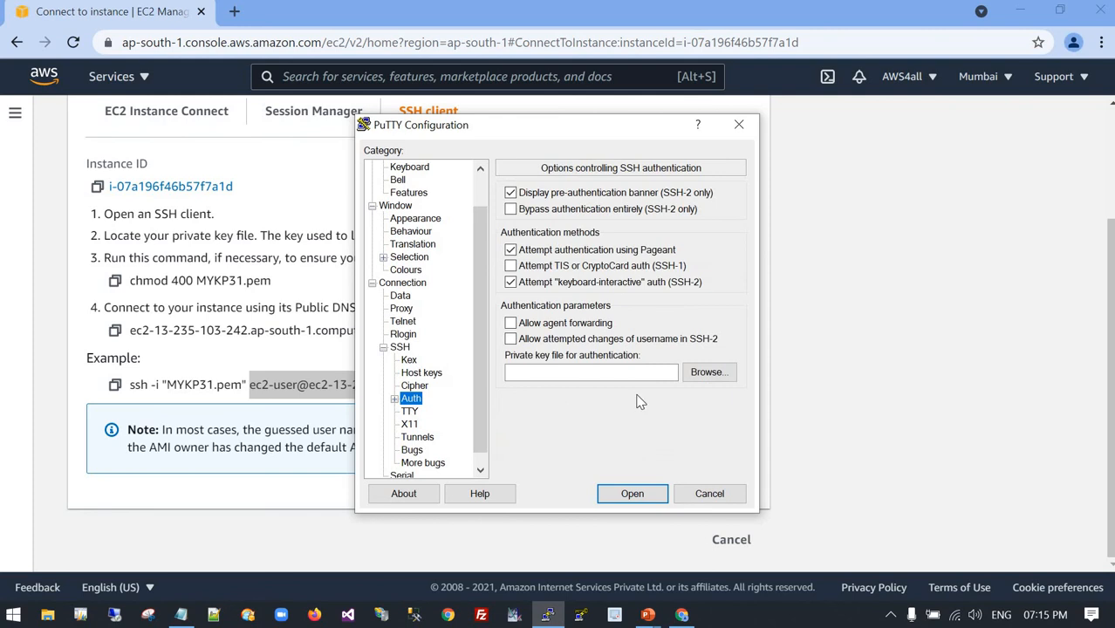
{"action": "left_click", "coordinate": [703, 375]}
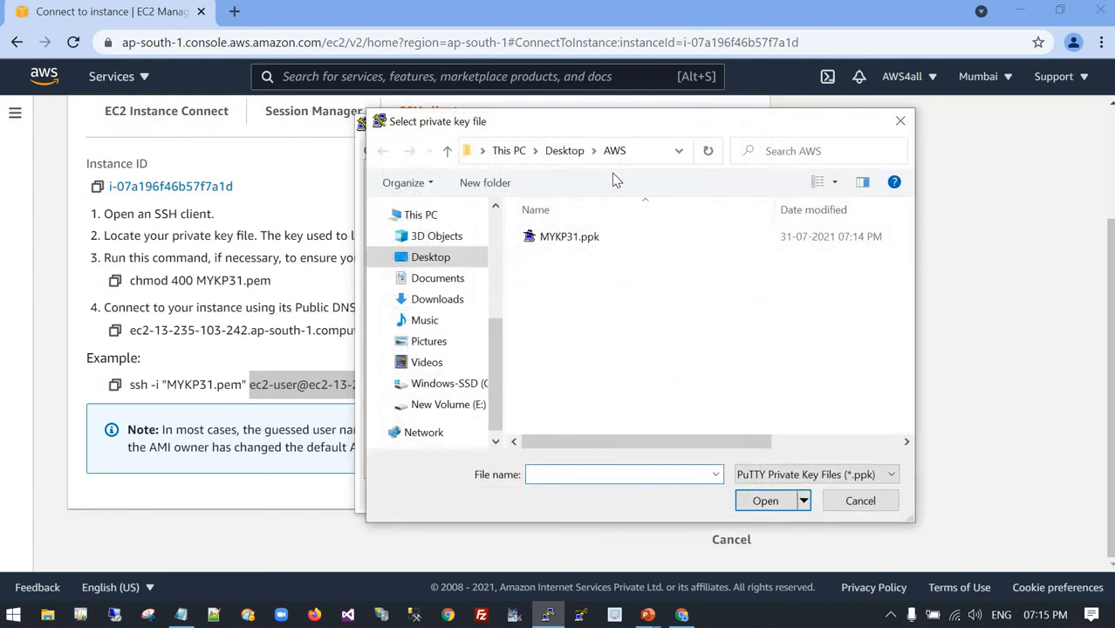
{"action": "left_click", "coordinate": [574, 243]}
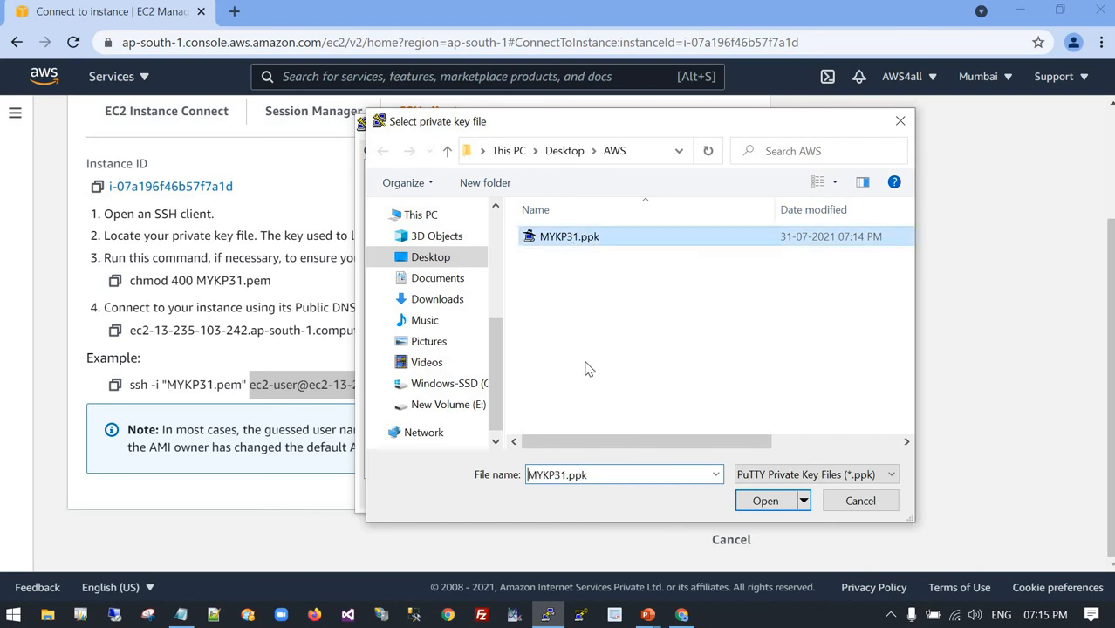
{"action": "left_click", "coordinate": [765, 504]}
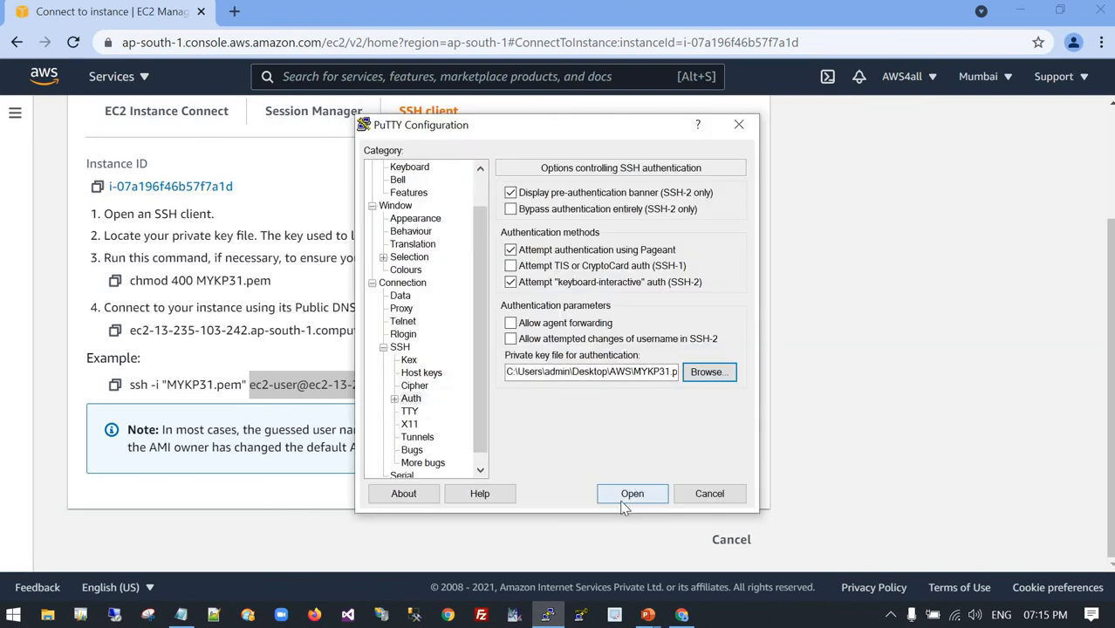
{"action": "left_click", "coordinate": [629, 495]}
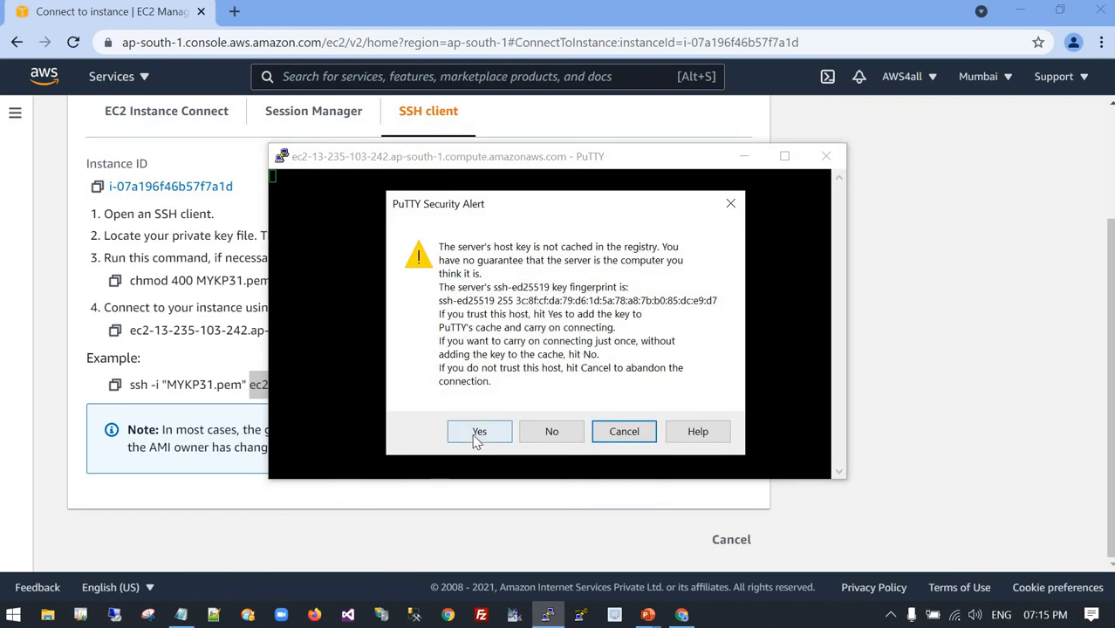
{"action": "left_click", "coordinate": [475, 434]}
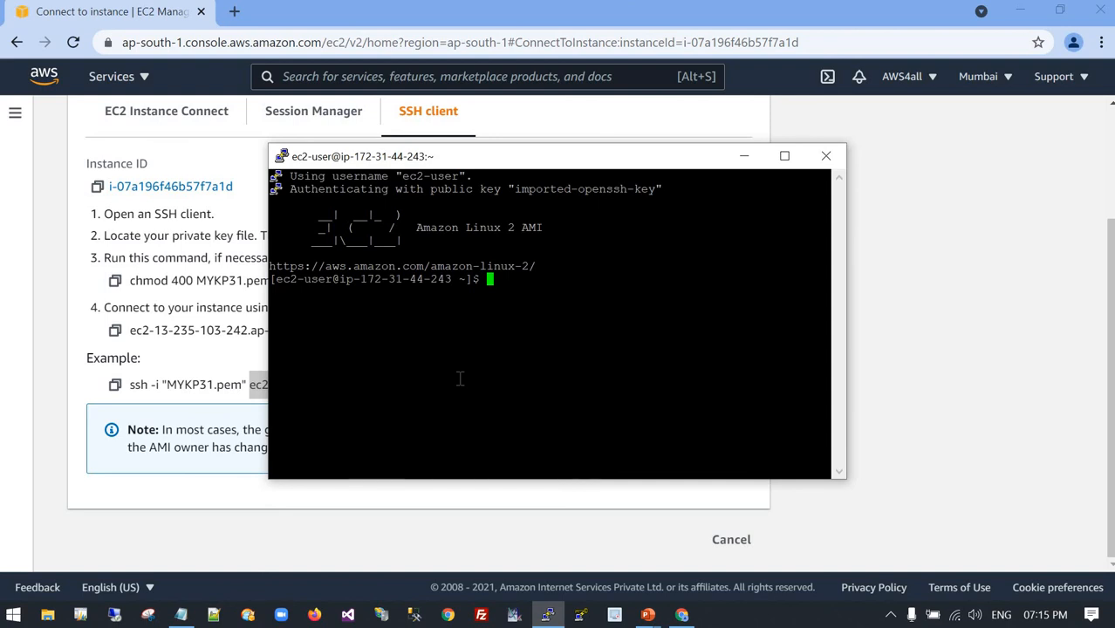
Compare the IP address in the PuTTY terminal prompt with the private IPv4 address in the LinuxSG instance's details in the EC2 console.
{"action": "left_click_drag", "start_coordinate": [355, 281], "coordinate": [412, 307]}
{"action": "left_click", "coordinate": [363, 281]}
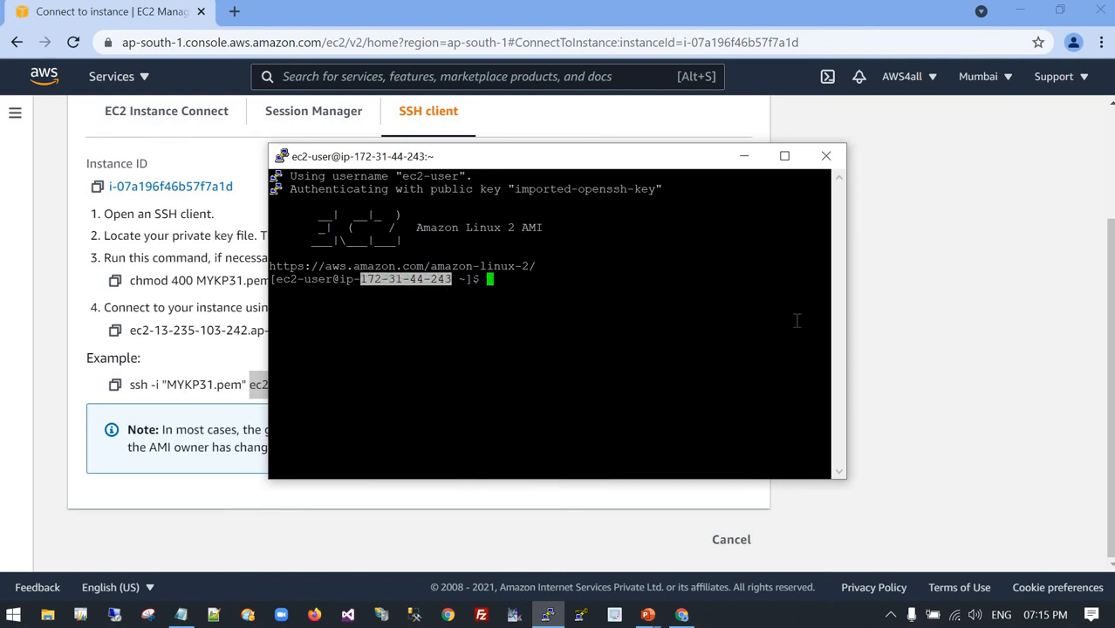
{"action": "left_click", "coordinate": [907, 307]}
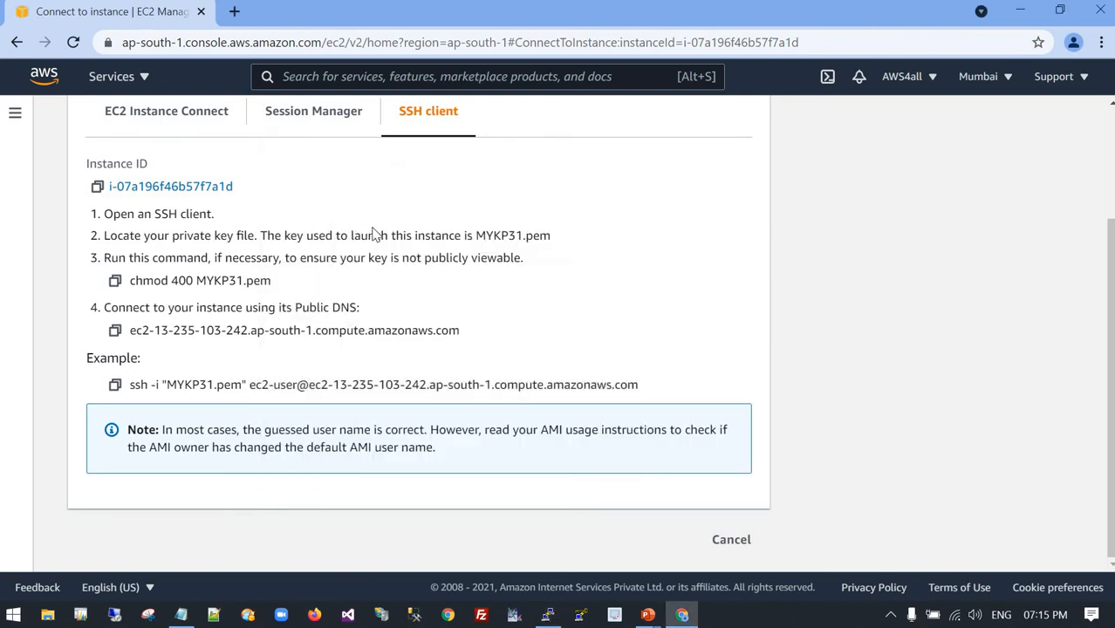
{"action": "scroll", "coordinate": [375, 234], "scroll_direction": "up", "scroll_amount": 3}
{"action": "left_click", "coordinate": [251, 124]}
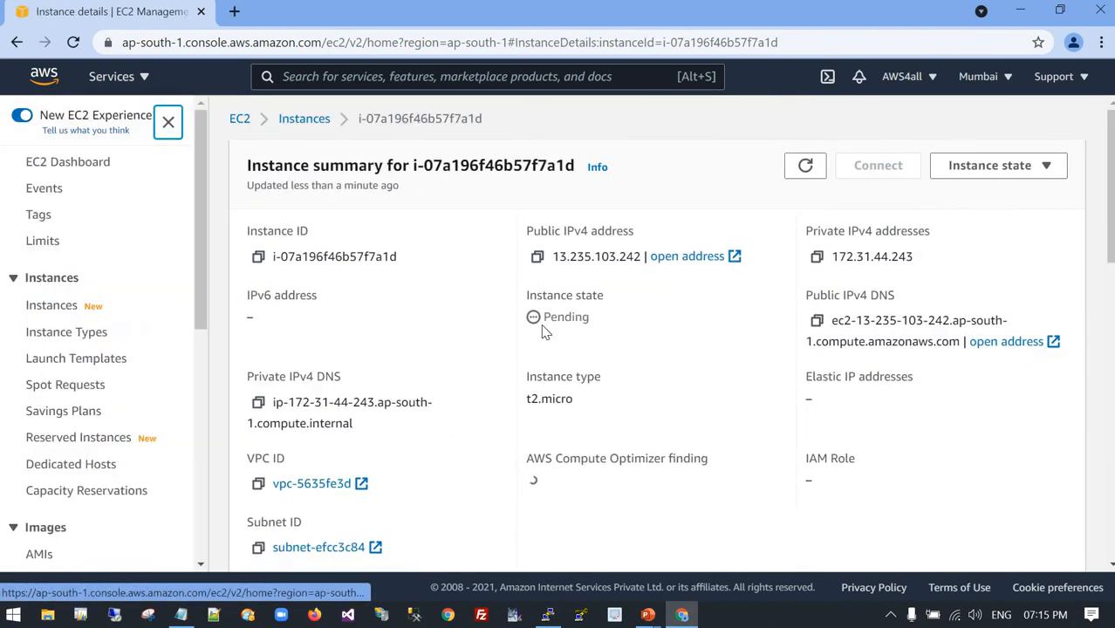
{"action": "left_click", "coordinate": [241, 122]}
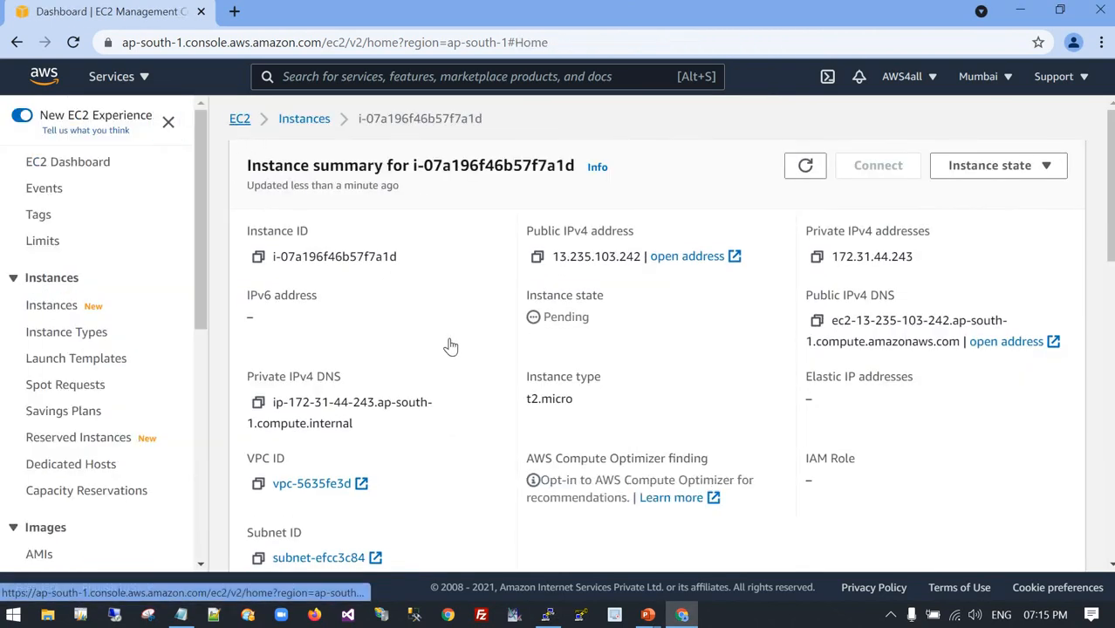
{"action": "left_click", "coordinate": [301, 248]}
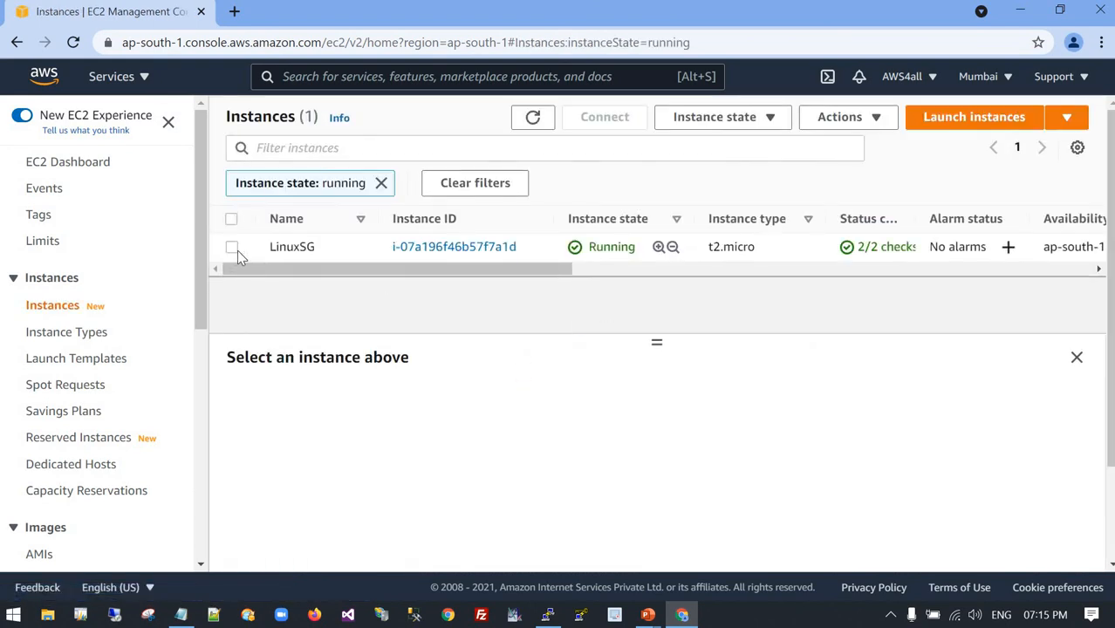
{"action": "left_click", "coordinate": [232, 246]}
{"action": "scroll", "coordinate": [686, 428], "scroll_direction": "down", "scroll_amount": 1}
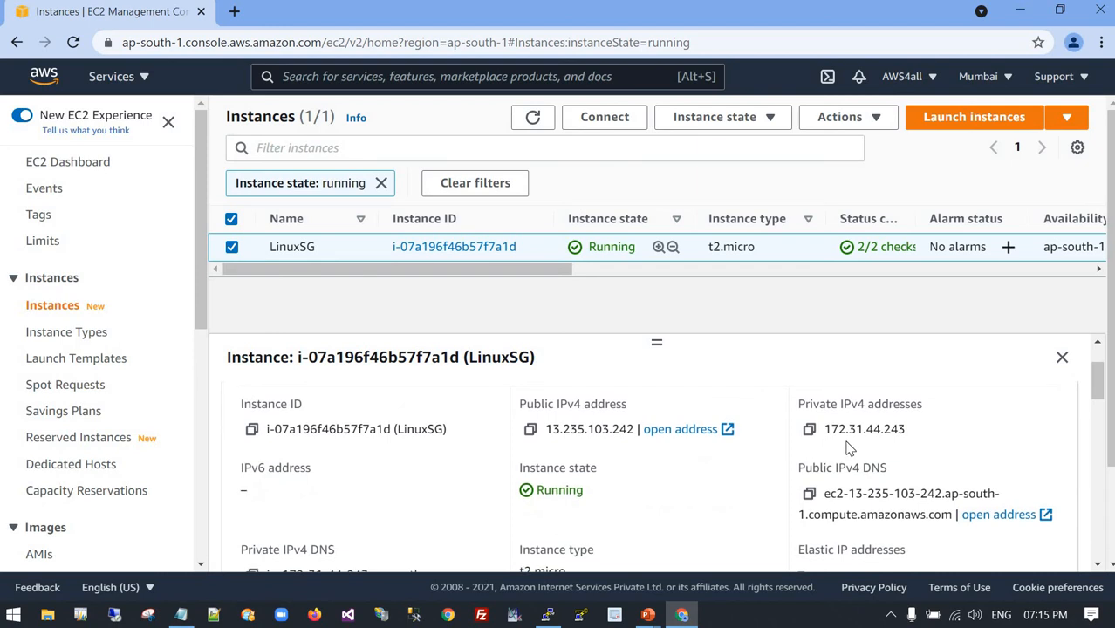
{"action": "key", "text": "alt+Tab"}
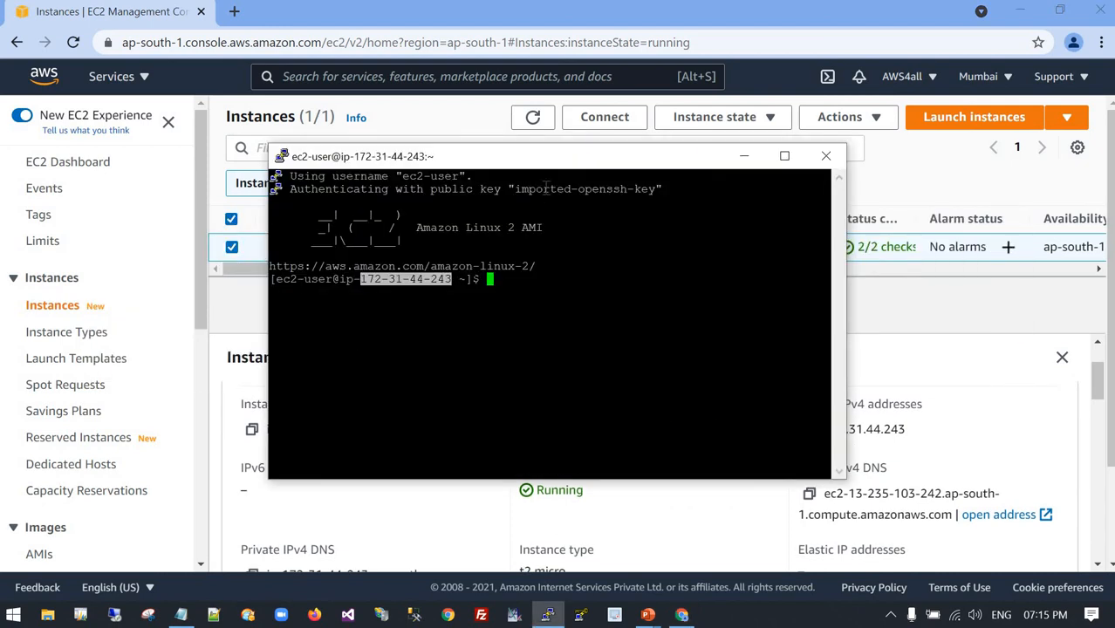
{"action": "left_click_drag", "start_coordinate": [436, 157], "coordinate": [321, 167]}
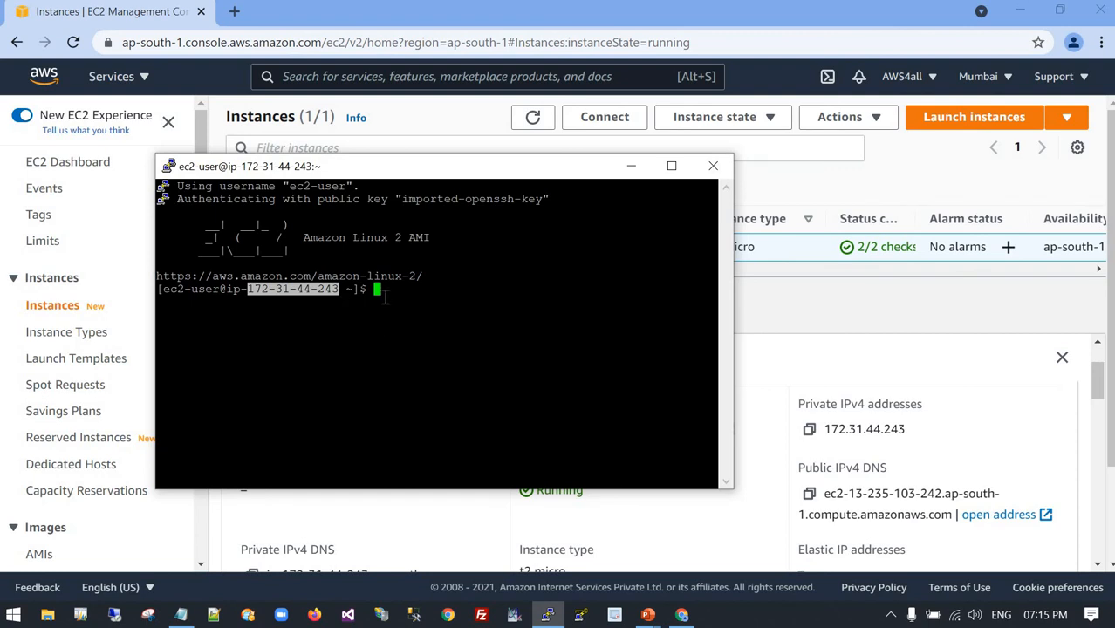
{"action": "left_click", "coordinate": [418, 310]}
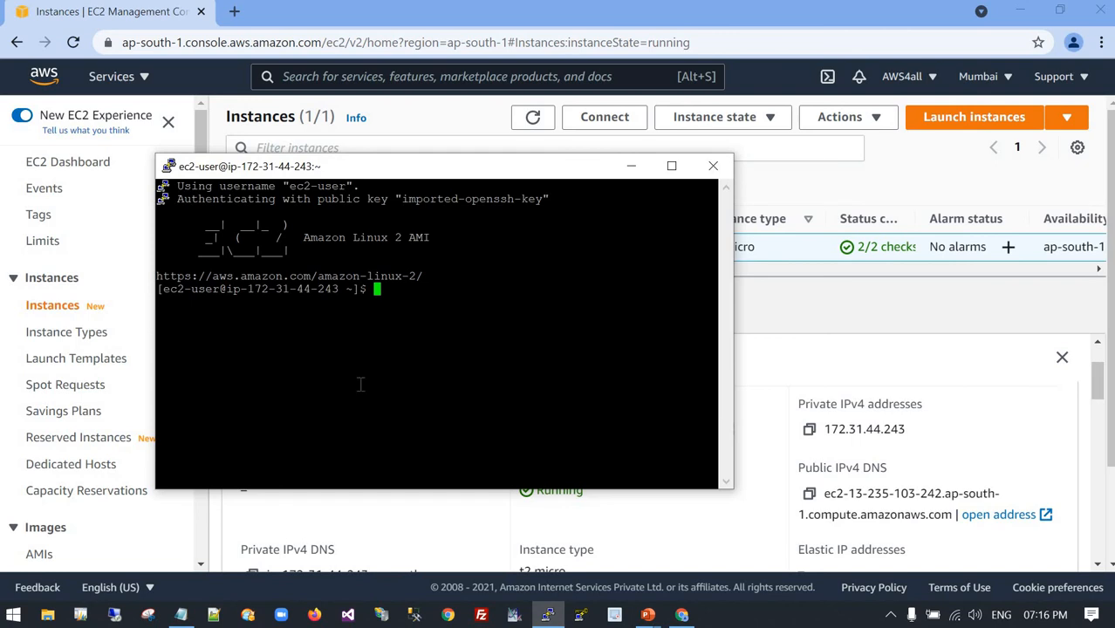
Copy sudo su from webserver.txt in Notepad and run it in the PuTTY terminal to switch to the root user.
{"action": "key", "text": "alt+Tab"}
{"action": "key", "text": "alt+Tab"}
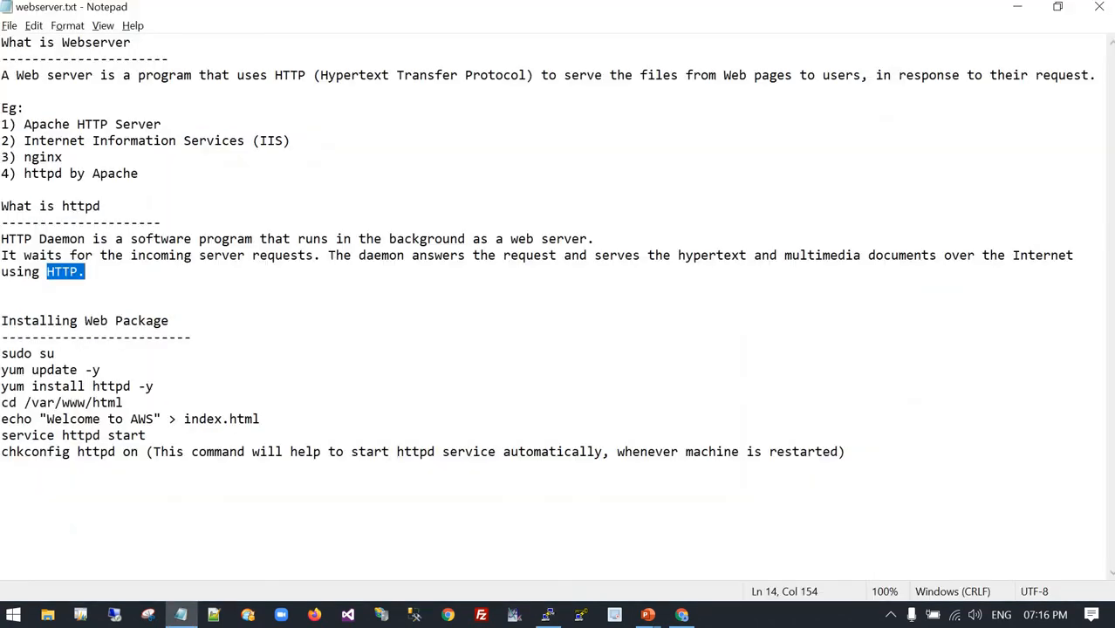
{"action": "left_click_drag", "start_coordinate": [55, 353], "coordinate": [1, 353]}
{"action": "key", "text": "ctrl+c"}
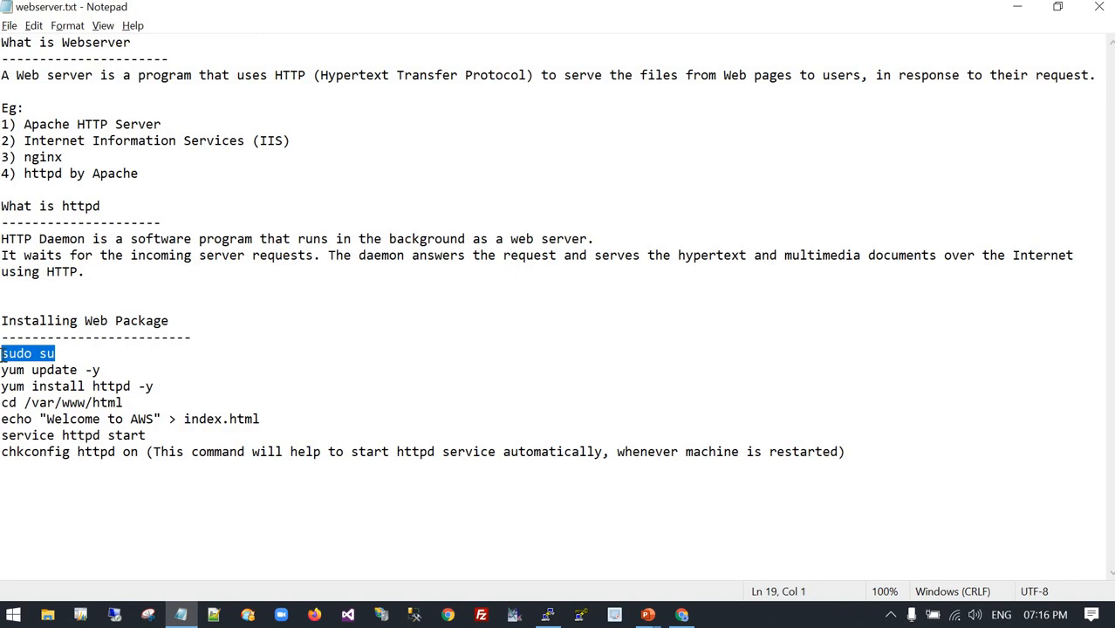
{"action": "key", "text": "alt+Tab"}
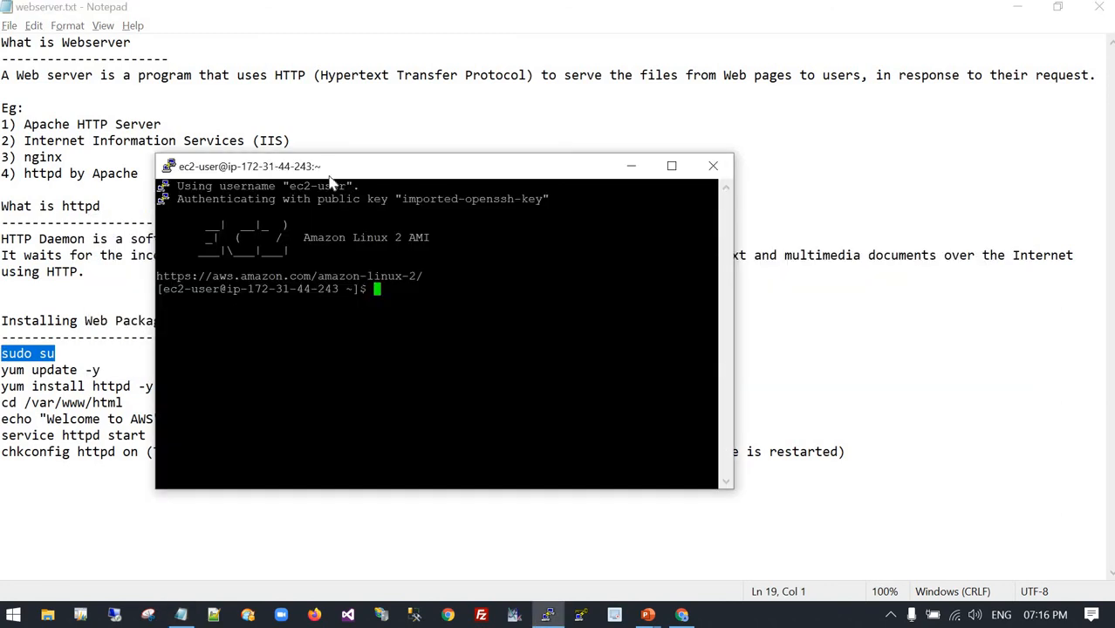
{"action": "left_click_drag", "start_coordinate": [376, 203], "coordinate": [382, 220]}
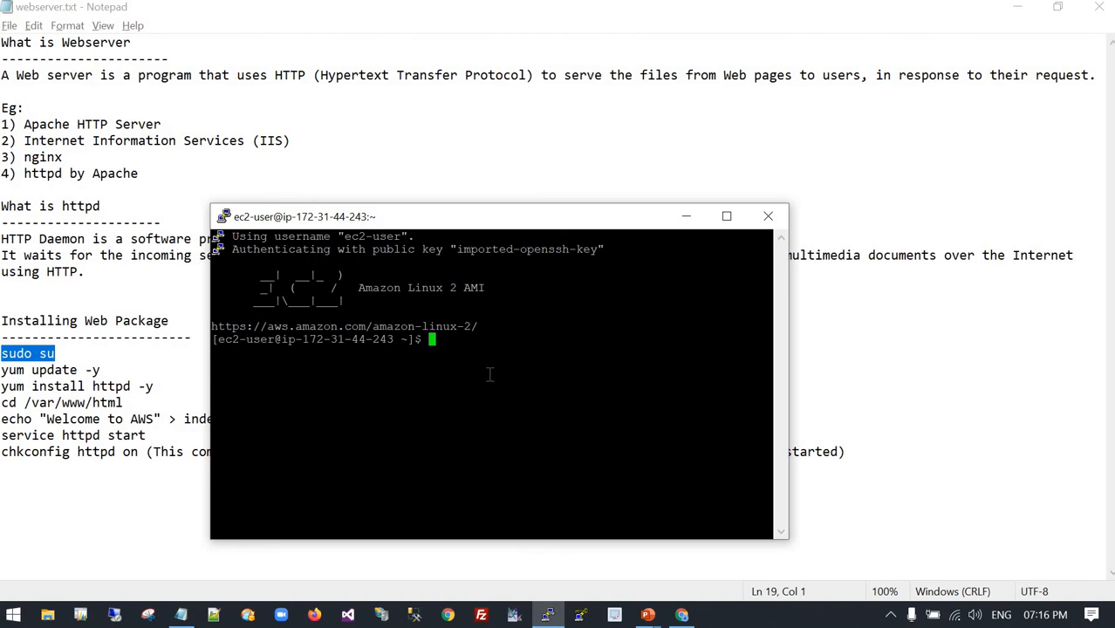
{"action": "right_click", "coordinate": [450, 344]}
{"action": "key", "text": "Return"}
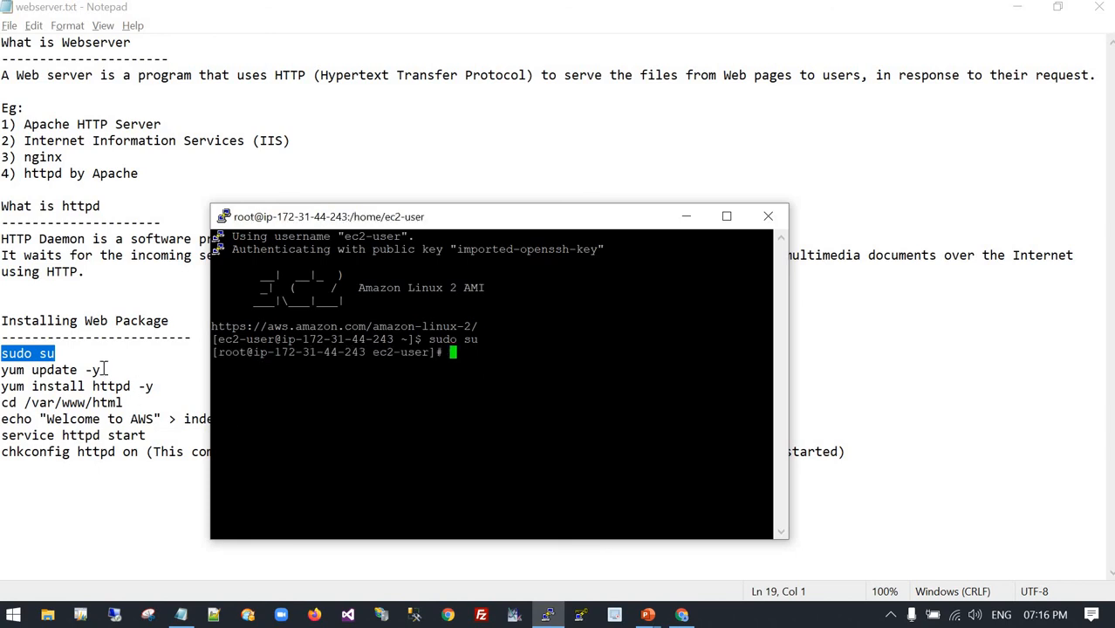
Copy yum update -y from the Notepad command list and run it in the PuTTY terminal to update the packages.
{"action": "left_click_drag", "start_coordinate": [101, 370], "coordinate": [0, 372]}
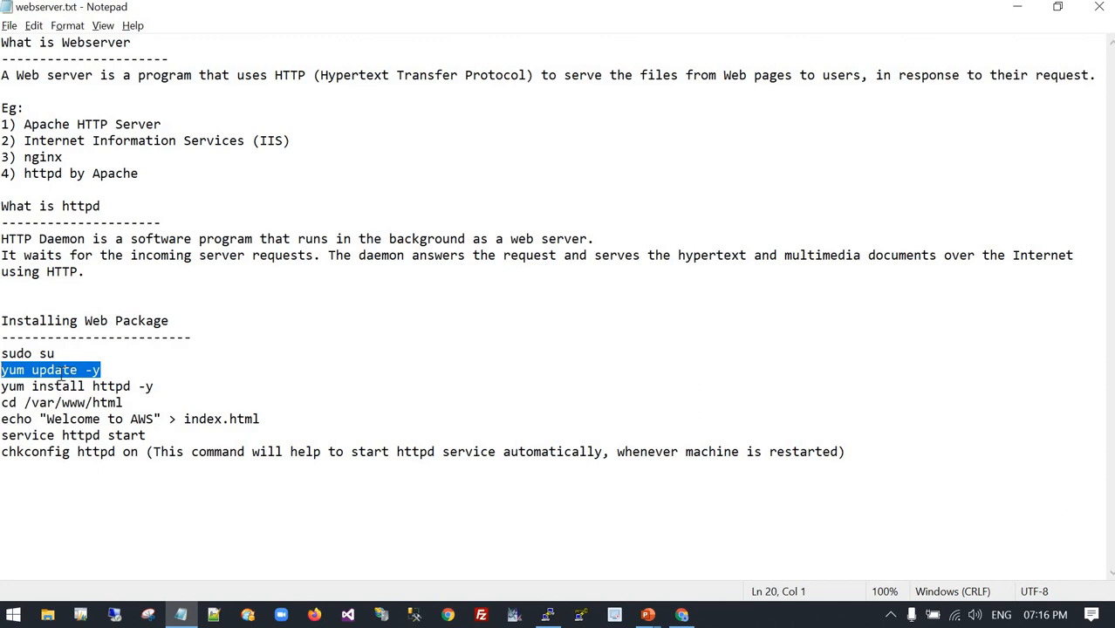
{"action": "key", "text": "alt+Tab"}
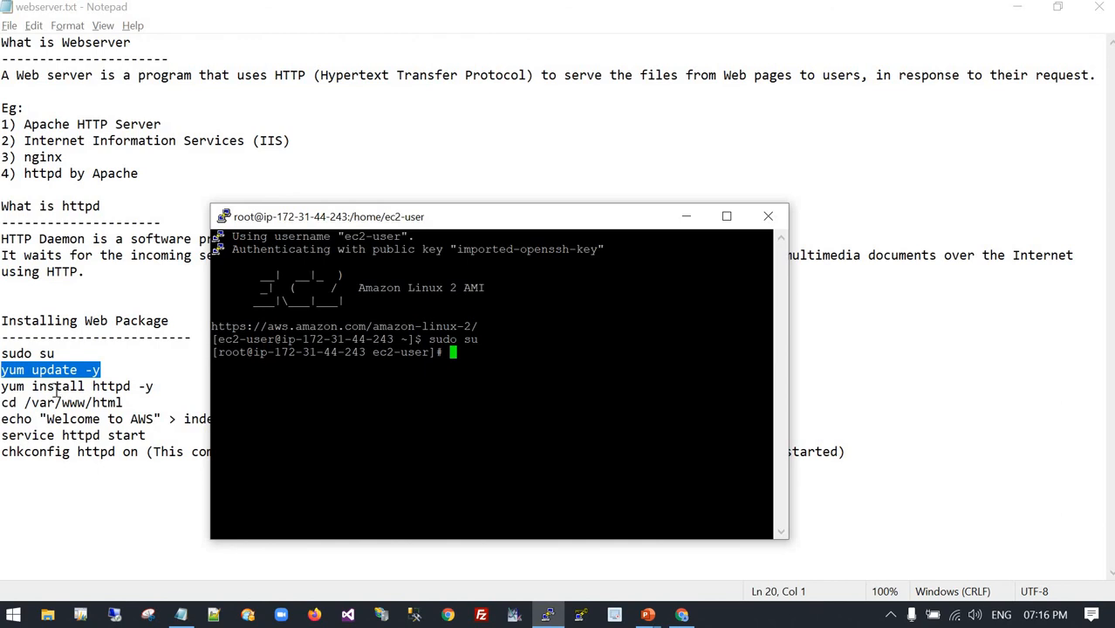
{"action": "left_click", "coordinate": [61, 387]}
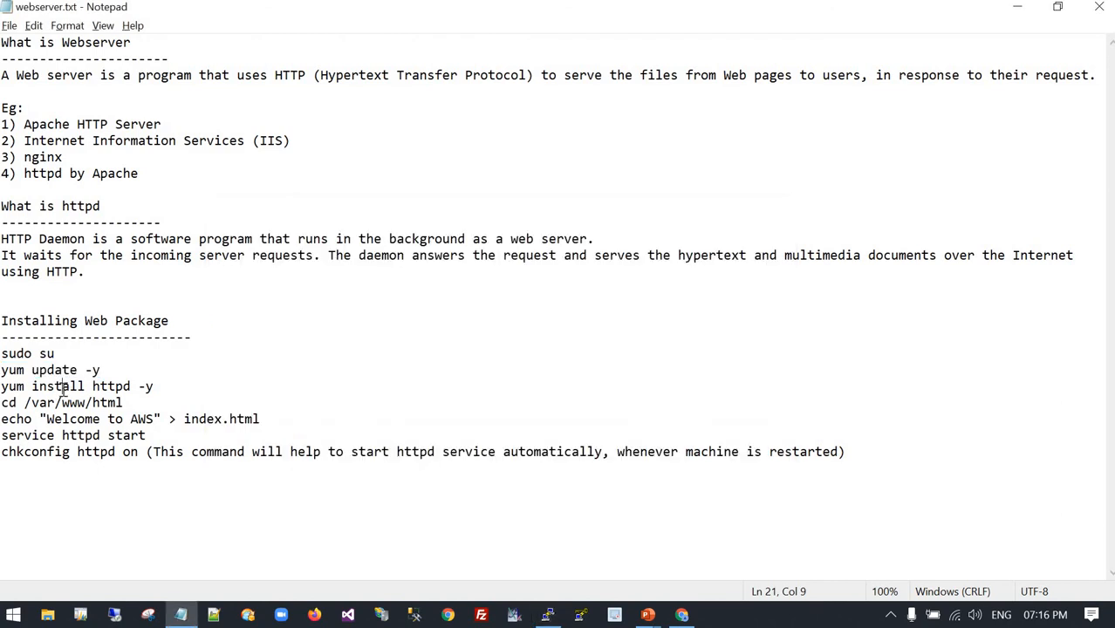
{"action": "key", "text": "alt+Tab"}
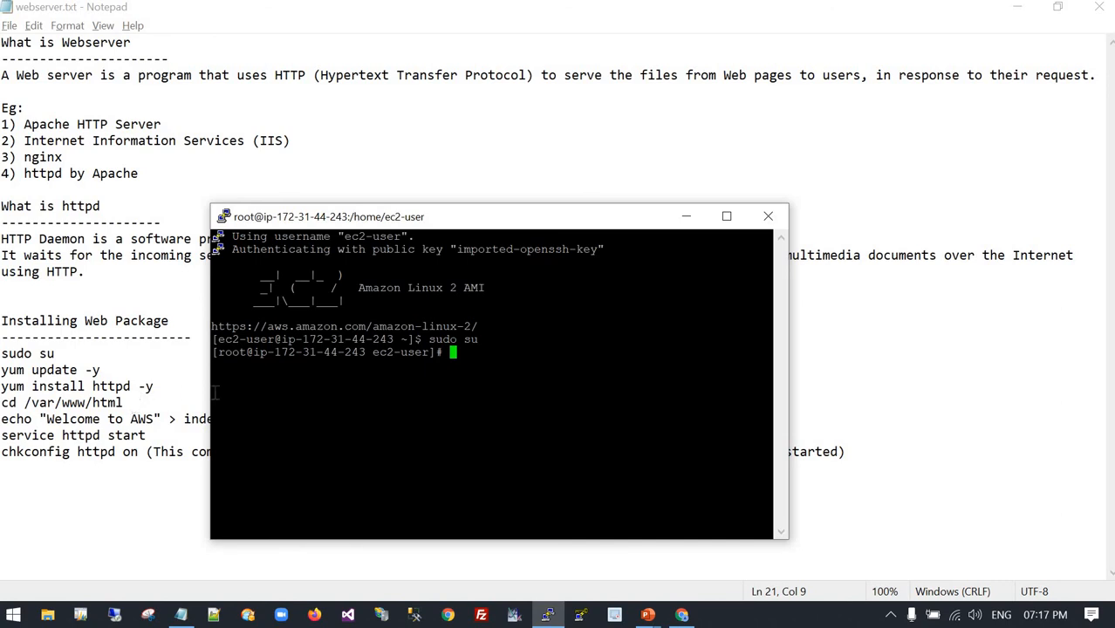
{"action": "right_click", "coordinate": [485, 376]}
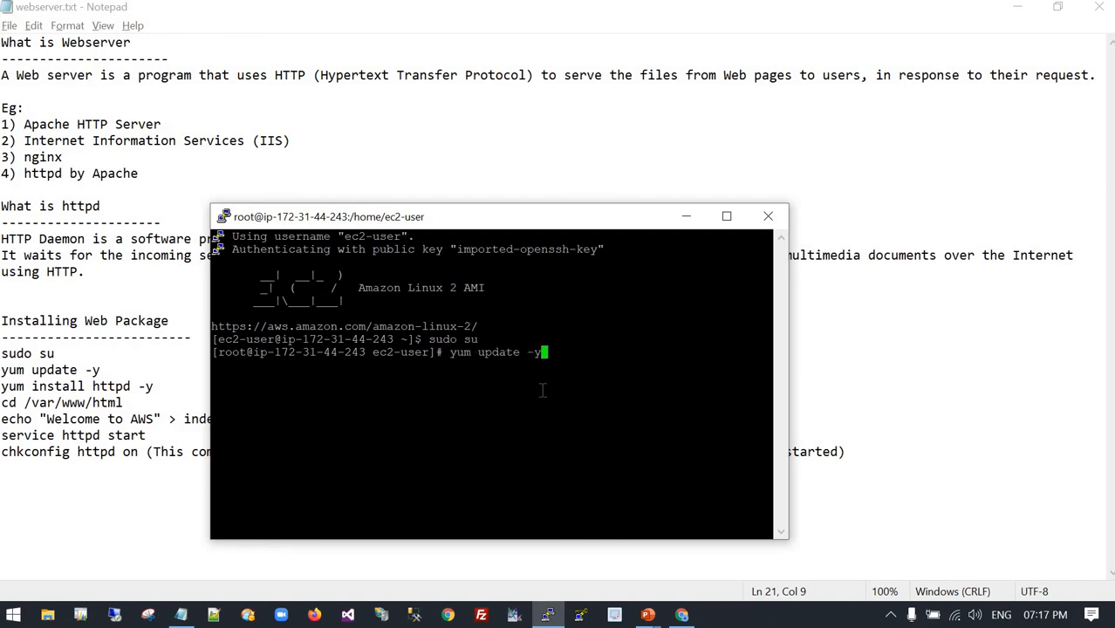
{"action": "key", "text": "Return"}
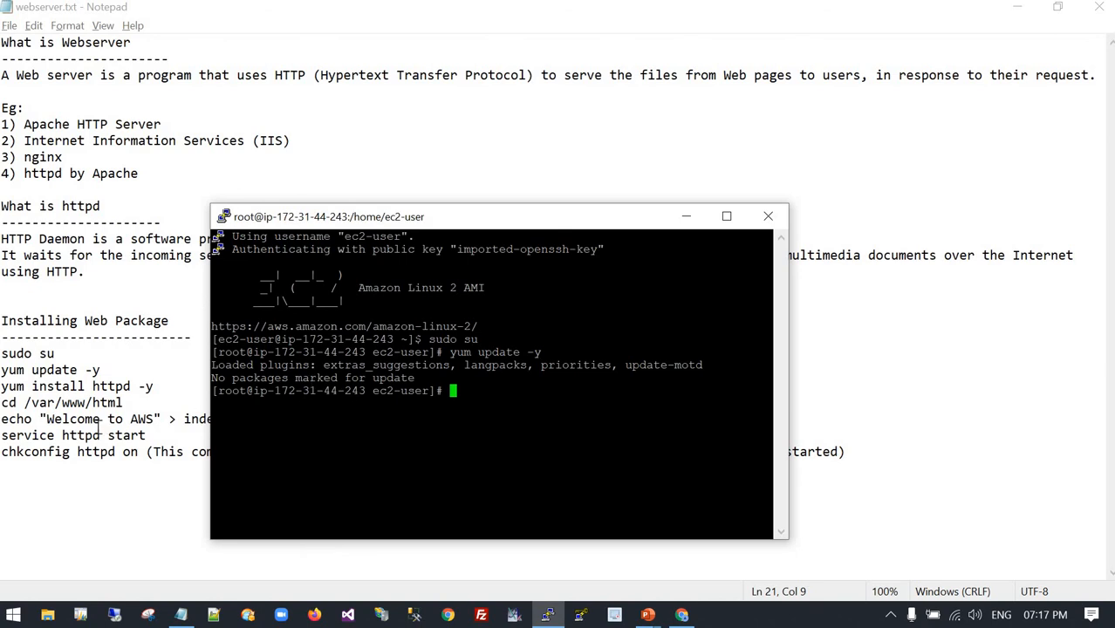
Copy yum install httpd -y from the Notepad command list and run it in the PuTTY terminal to install the web server.
{"action": "left_click", "coordinate": [159, 398]}
{"action": "left_click_drag", "start_coordinate": [152, 387], "coordinate": [0, 387]}
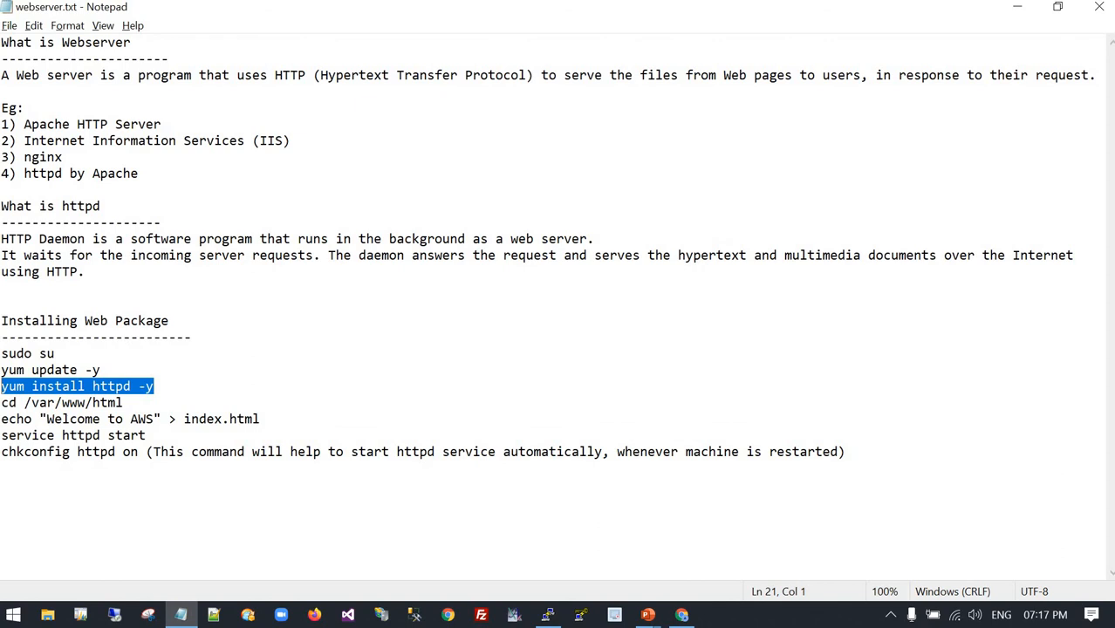
{"action": "key", "text": "alt+Tab"}
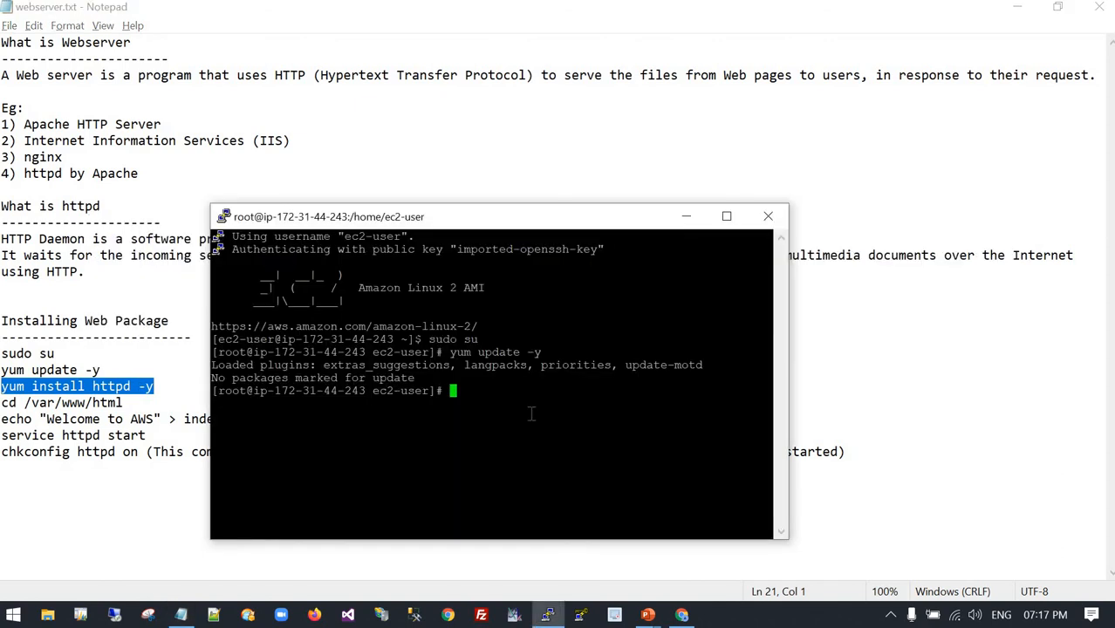
{"action": "right_click", "coordinate": [544, 408]}
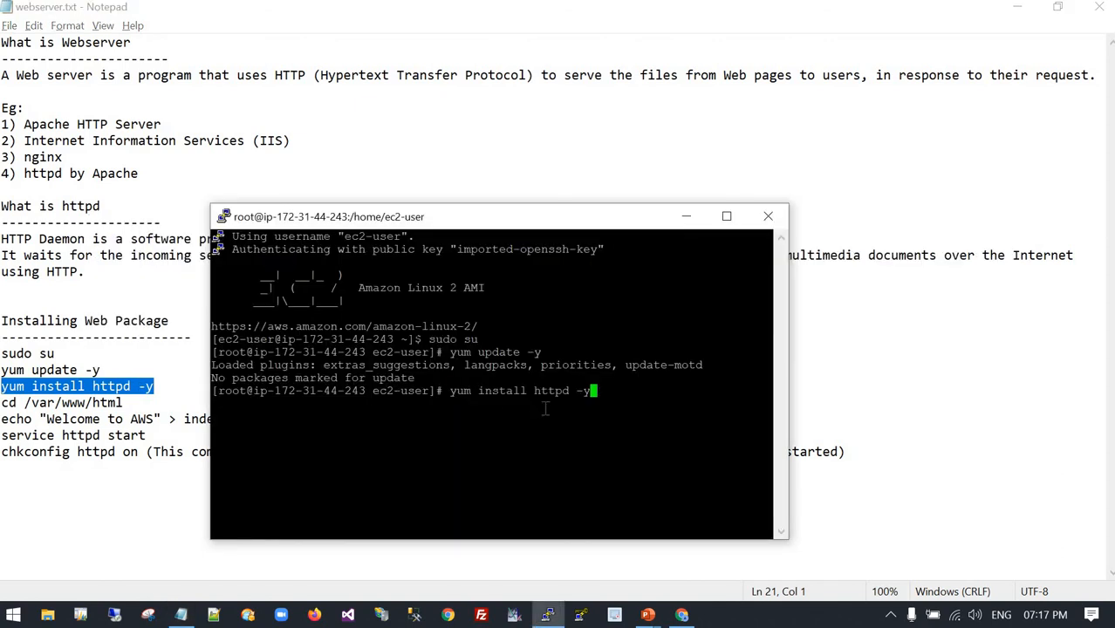
{"action": "key", "text": "Return"}
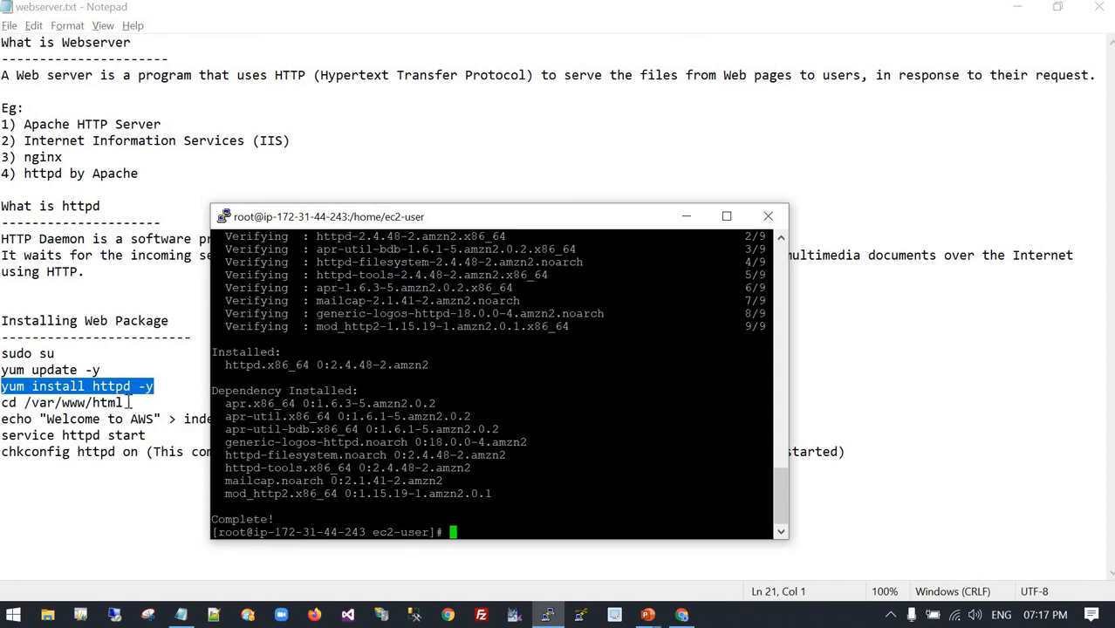
Copy cd /var/www/html from the Notepad command list and run it in PuTTY, and move the terminal clear of the listed commands.
{"action": "left_click", "coordinate": [131, 402]}
{"action": "left_click_drag", "start_coordinate": [131, 402], "coordinate": [2, 402]}
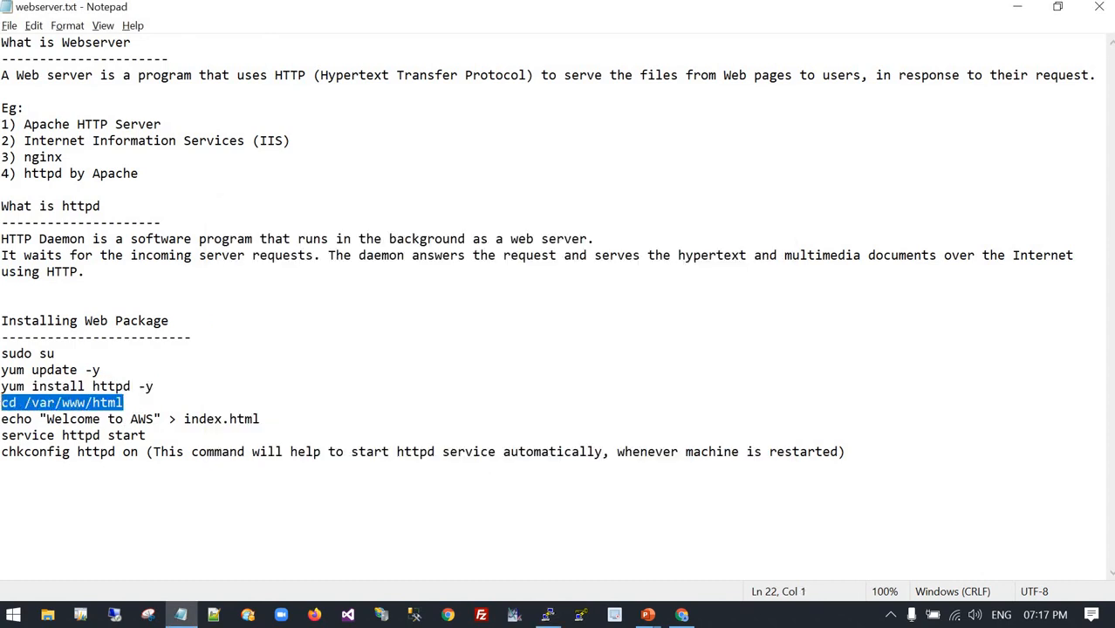
{"action": "key", "text": "alt+Tab"}
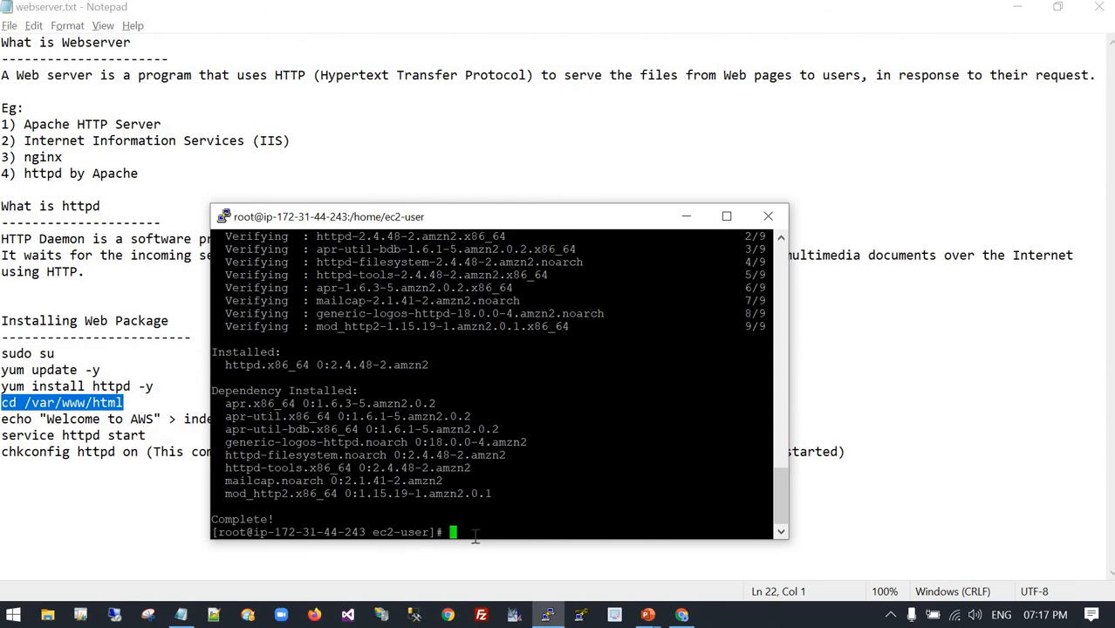
{"action": "right_click", "coordinate": [564, 536]}
{"action": "key", "text": "Return"}
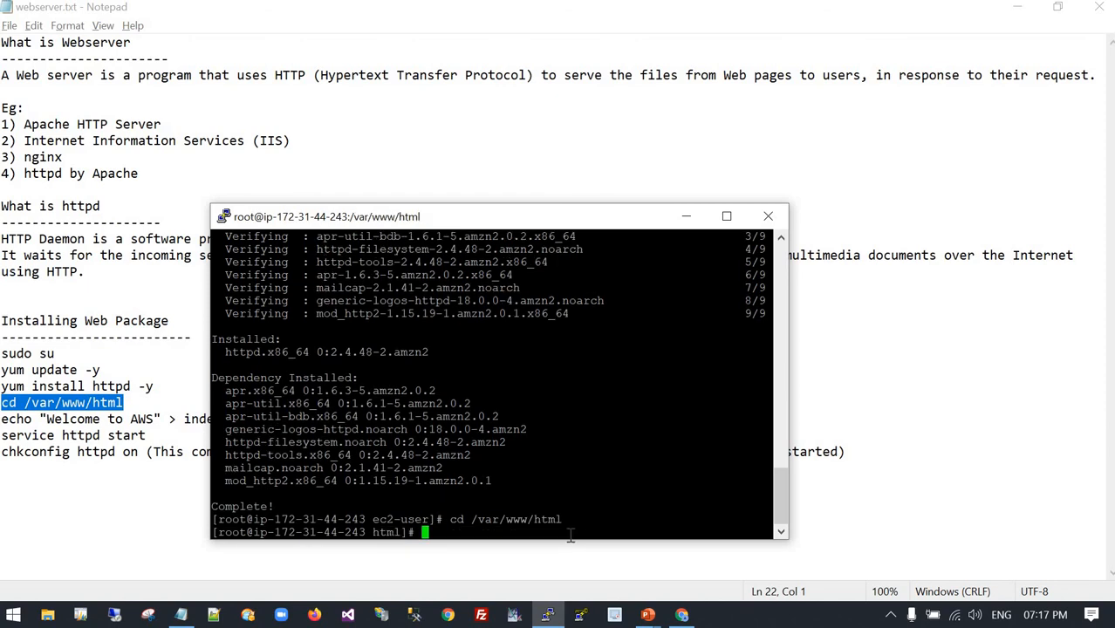
{"action": "left_click_drag", "start_coordinate": [545, 219], "coordinate": [606, 154]}
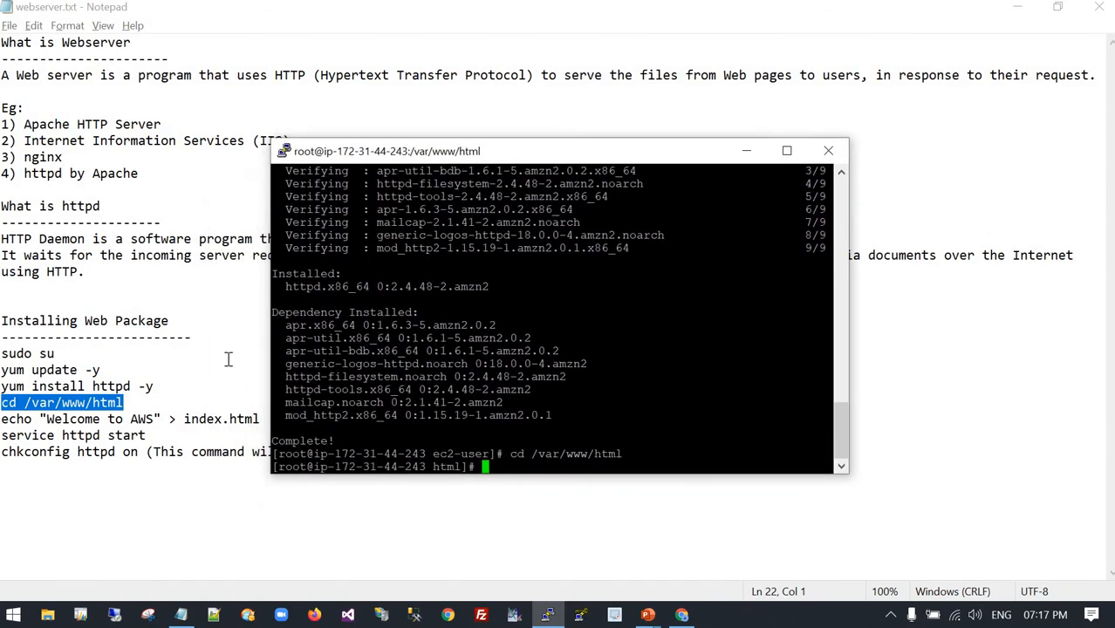
Copy echo "Welcome to AWS" > index.html from the Notepad command list and run it in PuTTY to create the home page.
{"action": "left_click", "coordinate": [264, 419]}
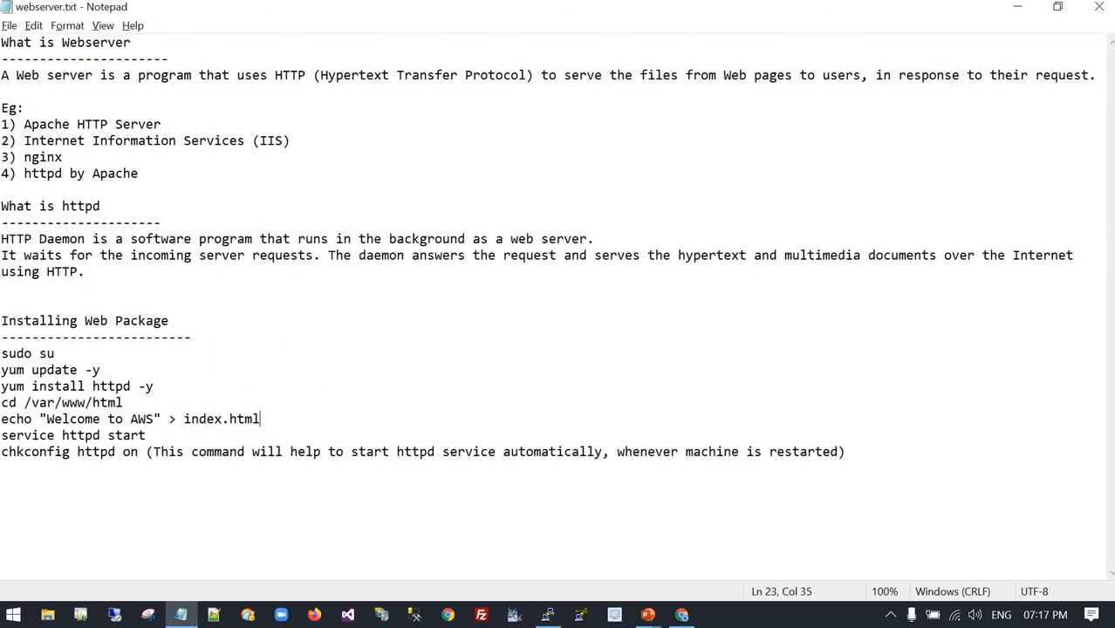
{"action": "left_click_drag", "start_coordinate": [262, 419], "coordinate": [2, 419]}
{"action": "key", "text": "ctrl+c"}
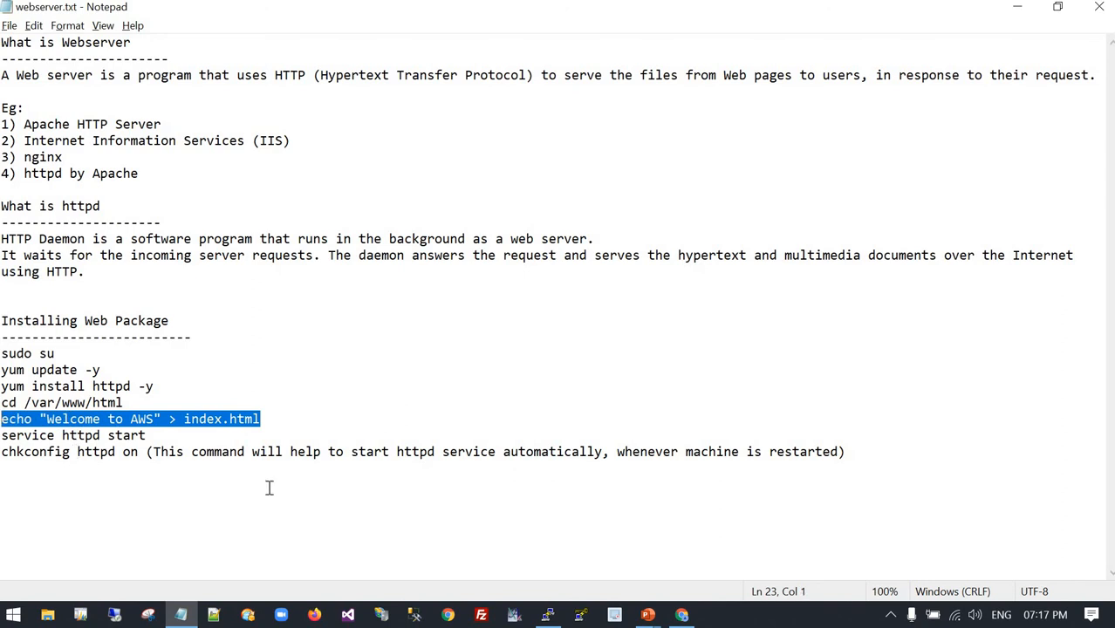
{"action": "key", "text": "alt+Tab"}
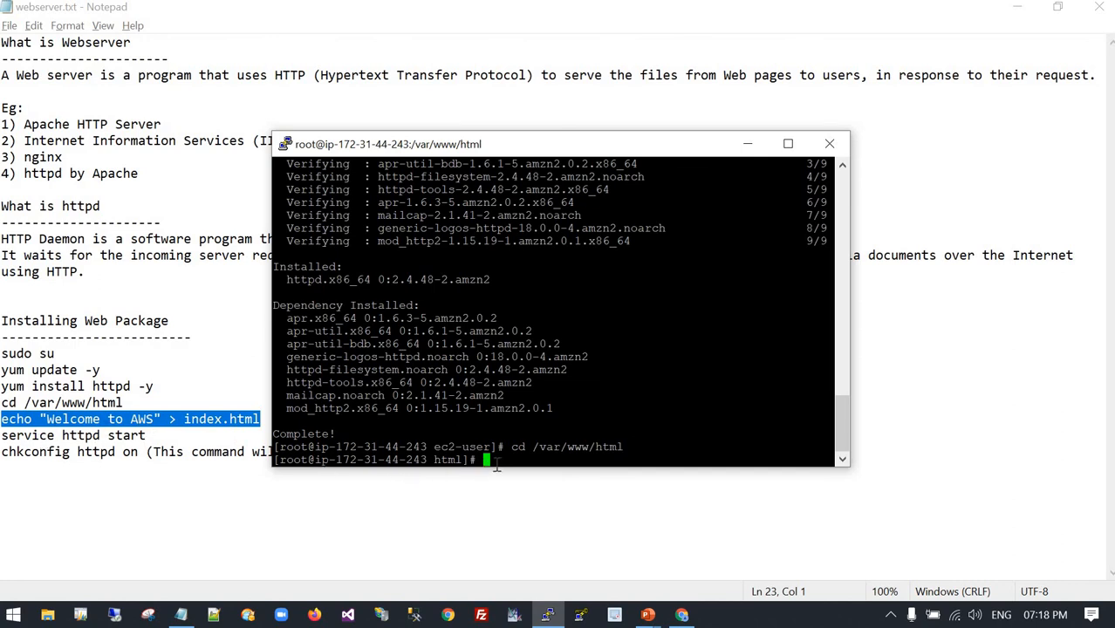
{"action": "right_click", "coordinate": [537, 472]}
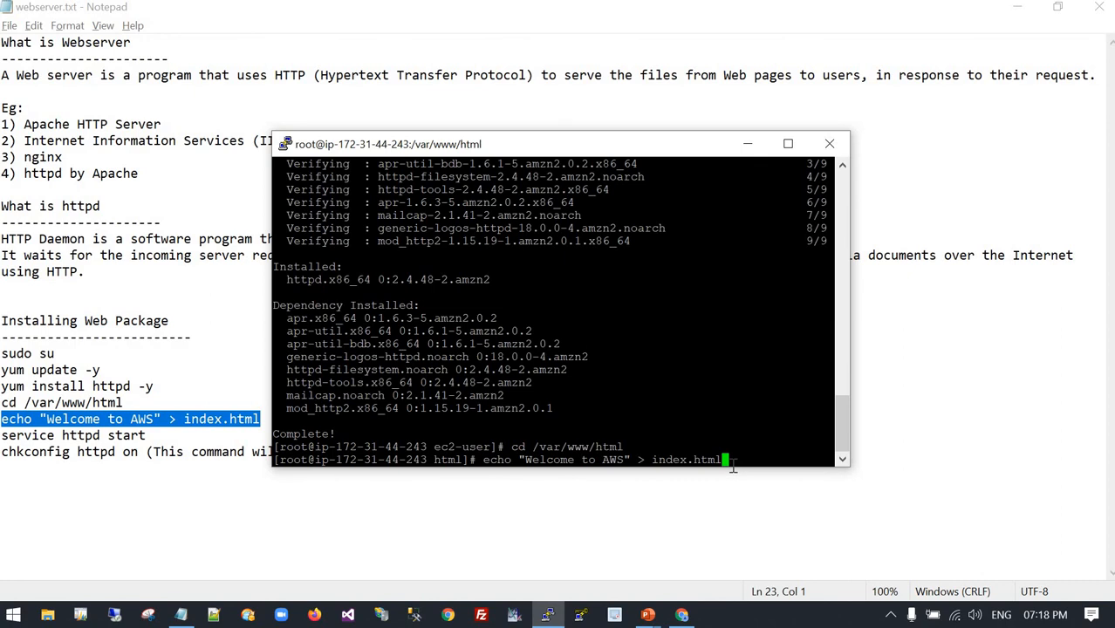
{"action": "key", "text": "Return"}
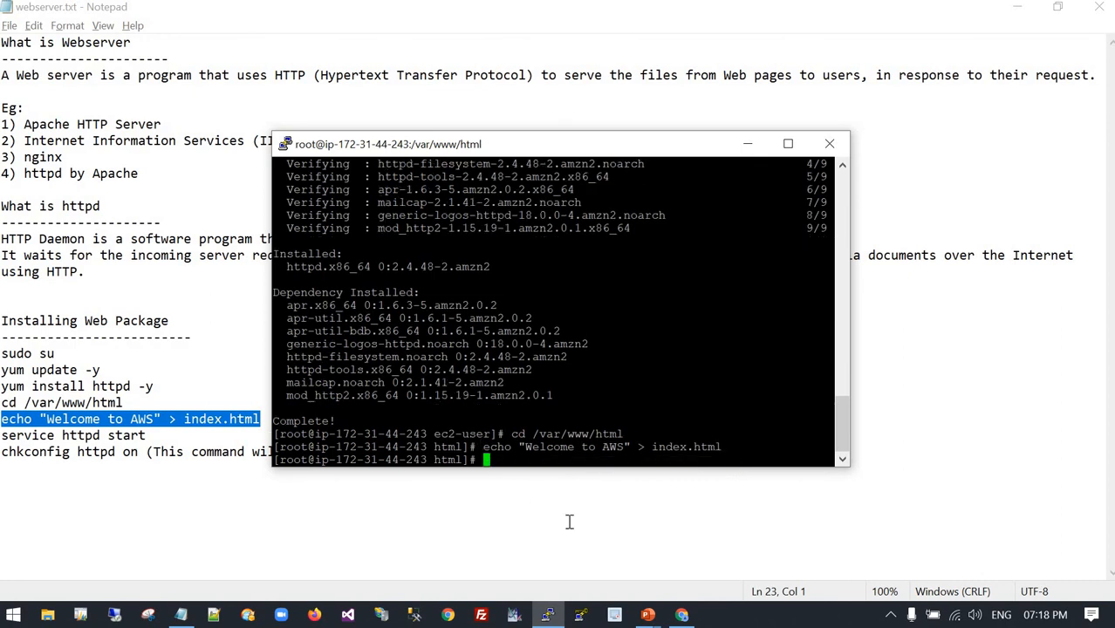
Copy service httpd start from the Notepad command list and run it in PuTTY to start the web server.
{"action": "left_click", "coordinate": [93, 436]}
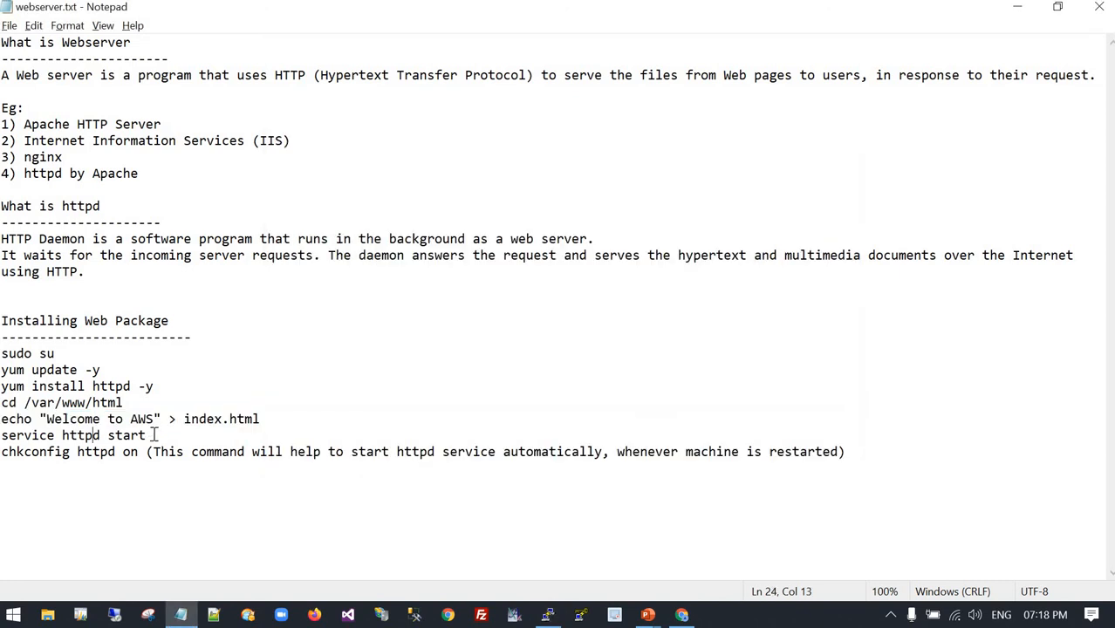
{"action": "left_click_drag", "start_coordinate": [146, 435], "coordinate": [2, 435]}
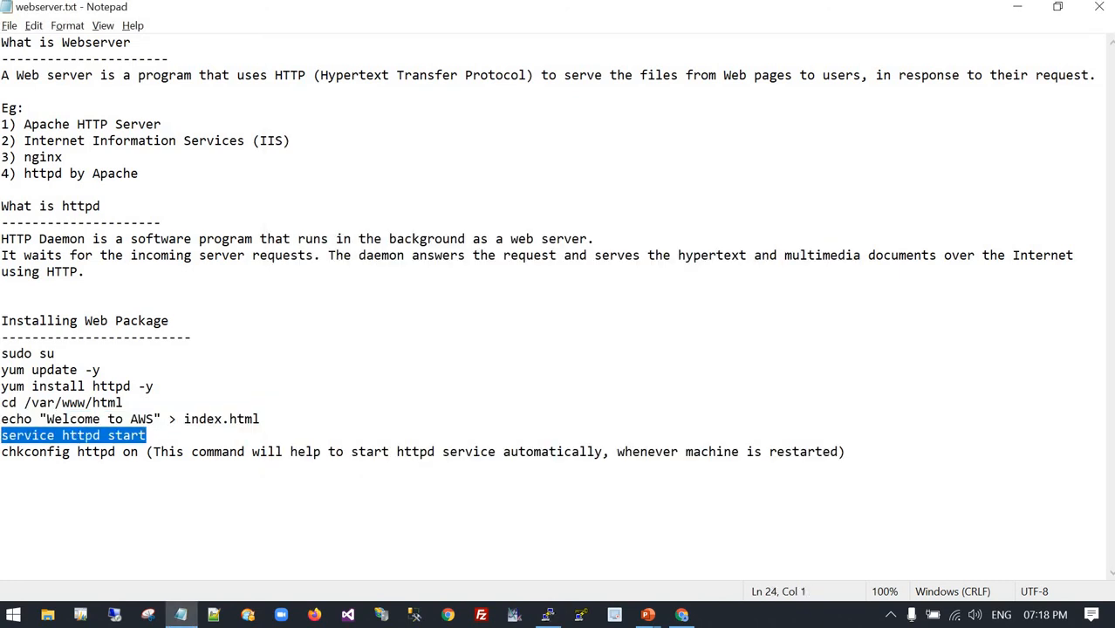
{"action": "key", "text": "alt+Tab"}
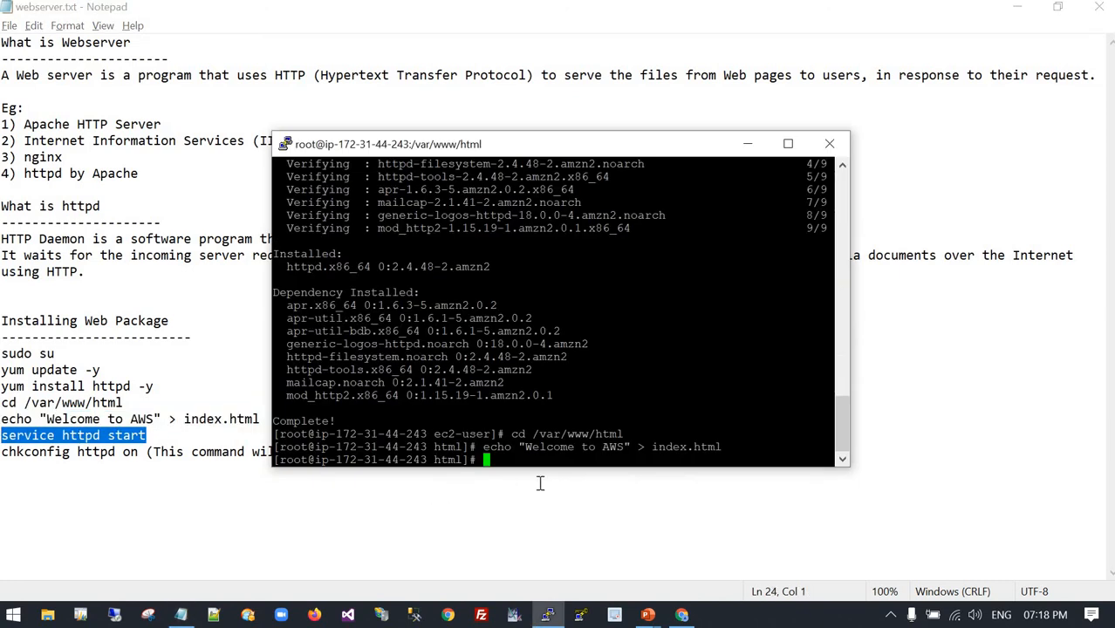
{"action": "right_click", "coordinate": [497, 465]}
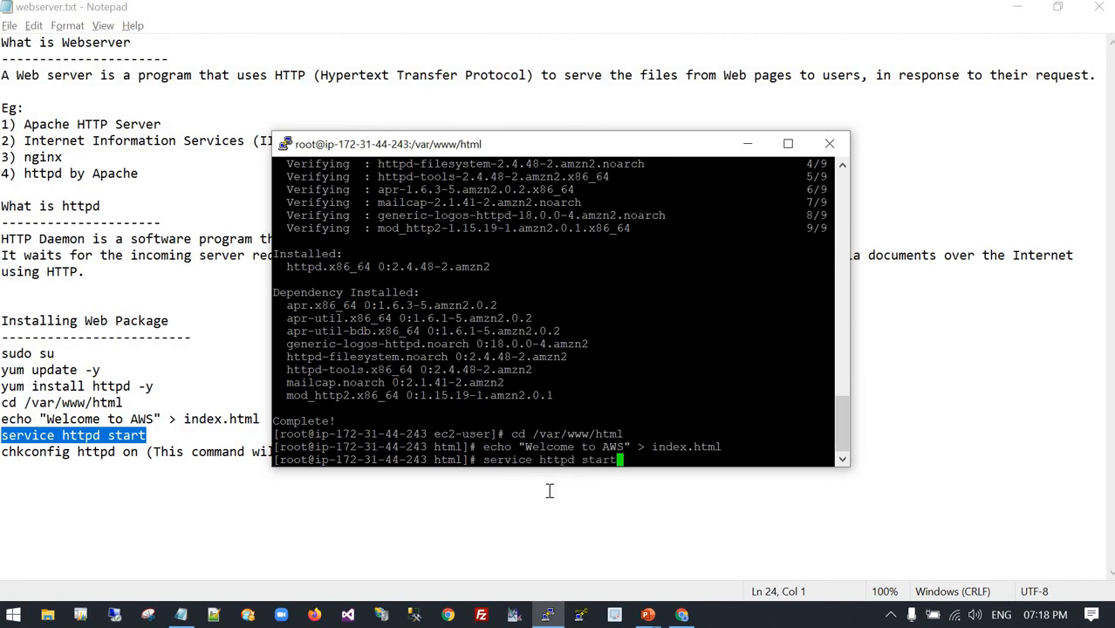
{"action": "key", "text": "Return"}
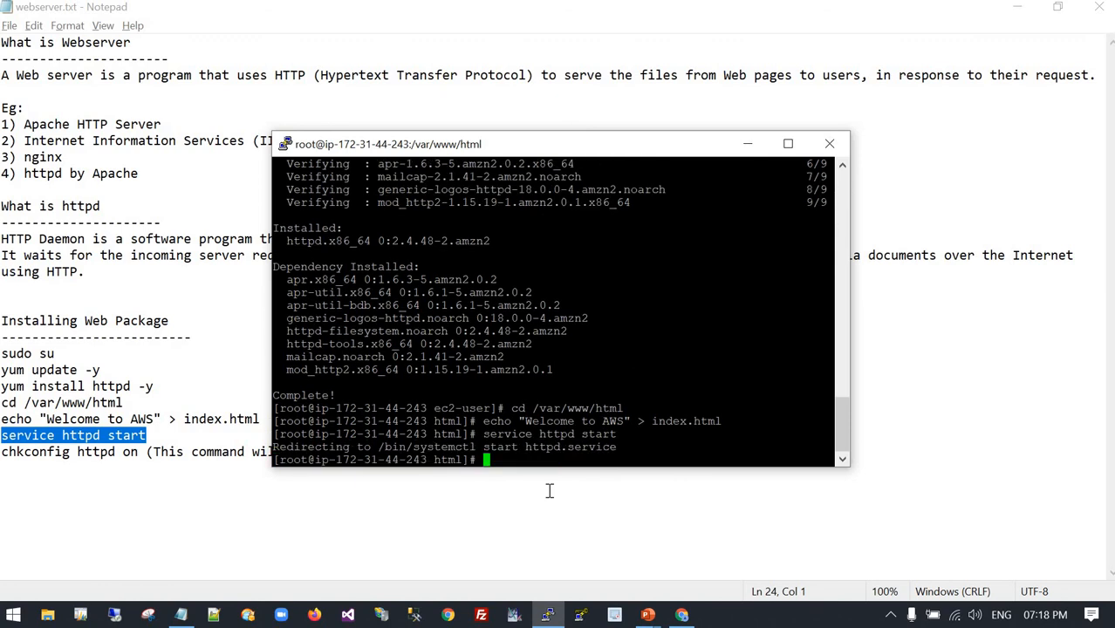
Copy chkconfig httpd on from Notepad and run it in PuTTY so the httpd service starts automatically at boot.
{"action": "left_click", "coordinate": [109, 481]}
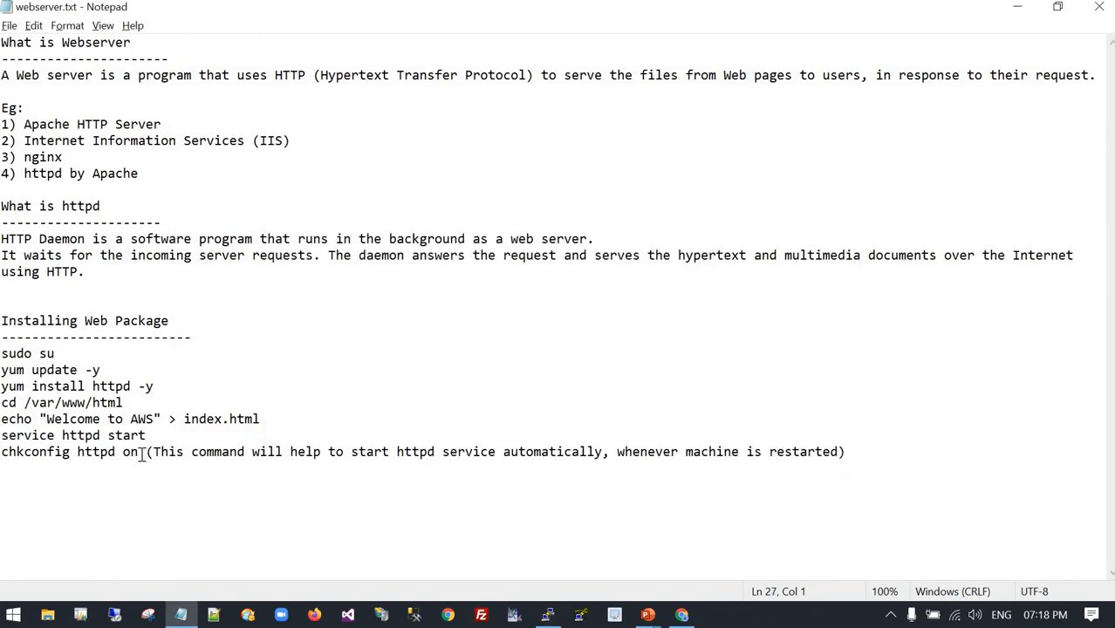
{"action": "left_click_drag", "start_coordinate": [144, 454], "coordinate": [3, 460]}
{"action": "key", "text": "ctrl+c"}
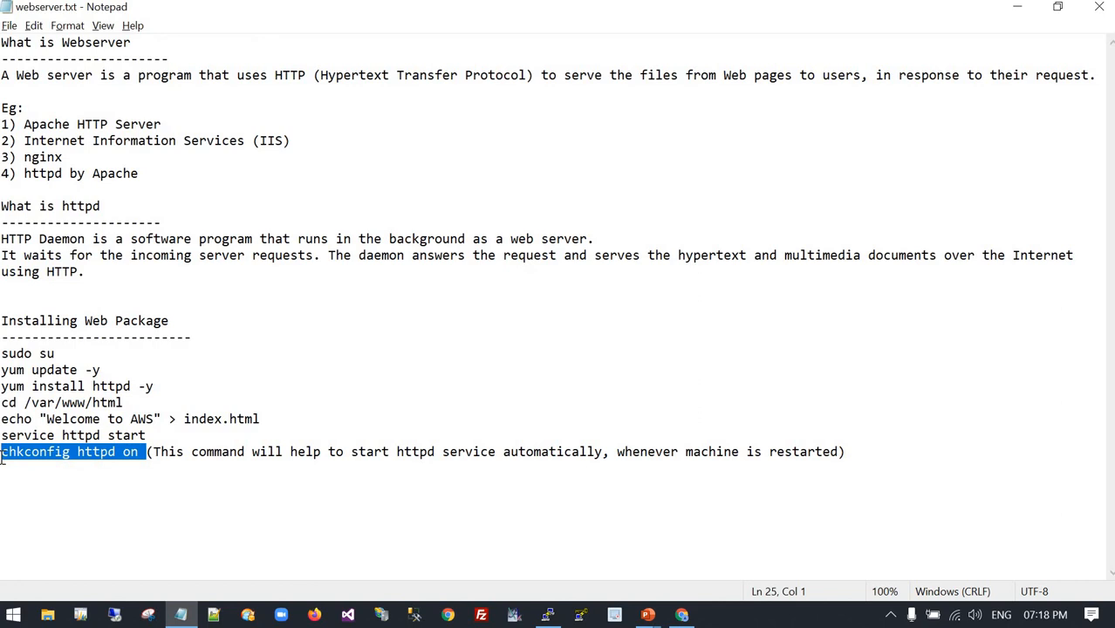
{"action": "key", "text": "alt+Tab"}
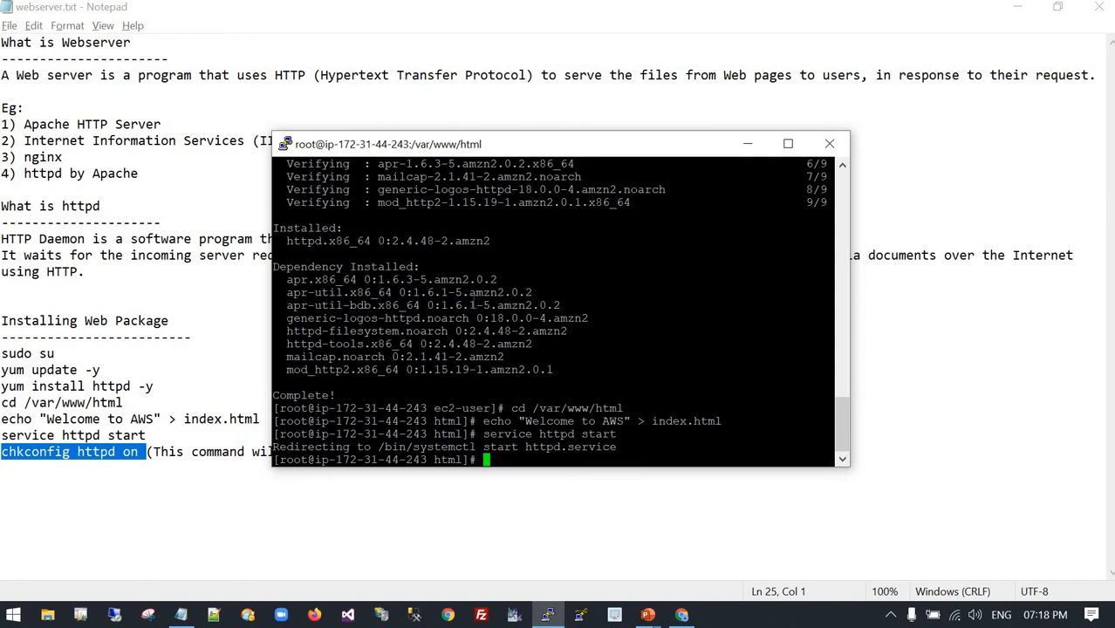
{"action": "left_click_drag", "start_coordinate": [502, 146], "coordinate": [443, 87]}
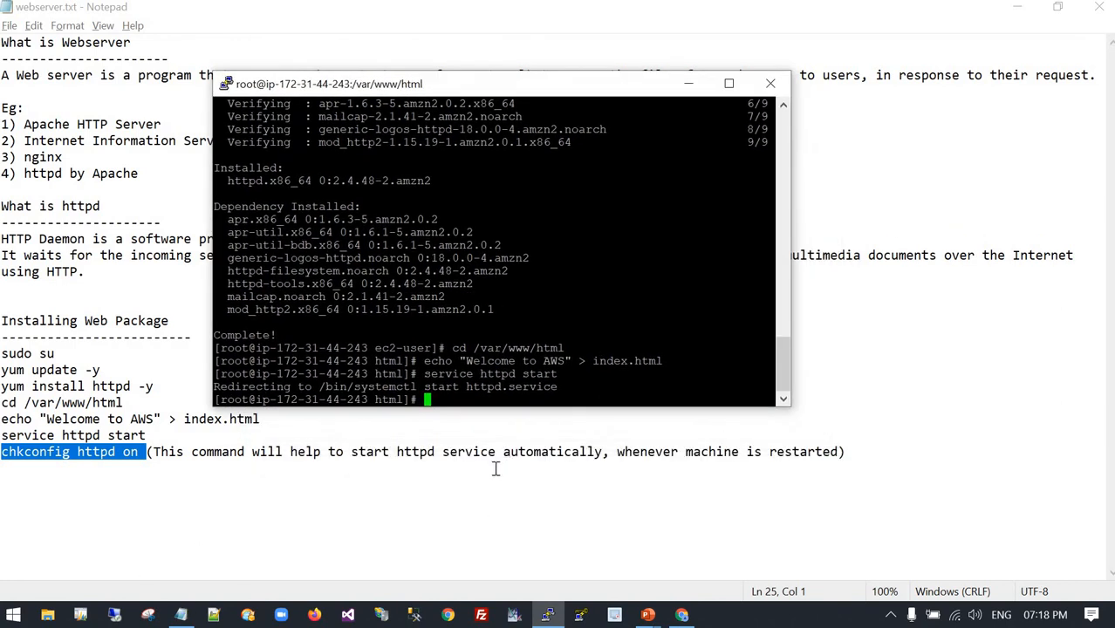
{"action": "right_click", "coordinate": [456, 406]}
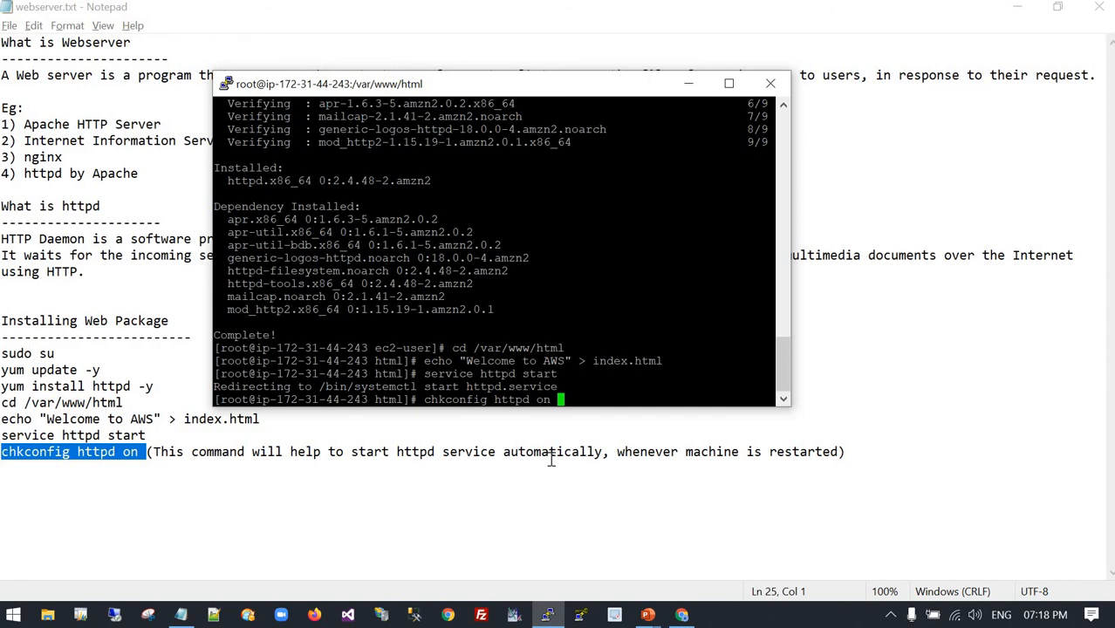
{"action": "key", "text": "Return"}
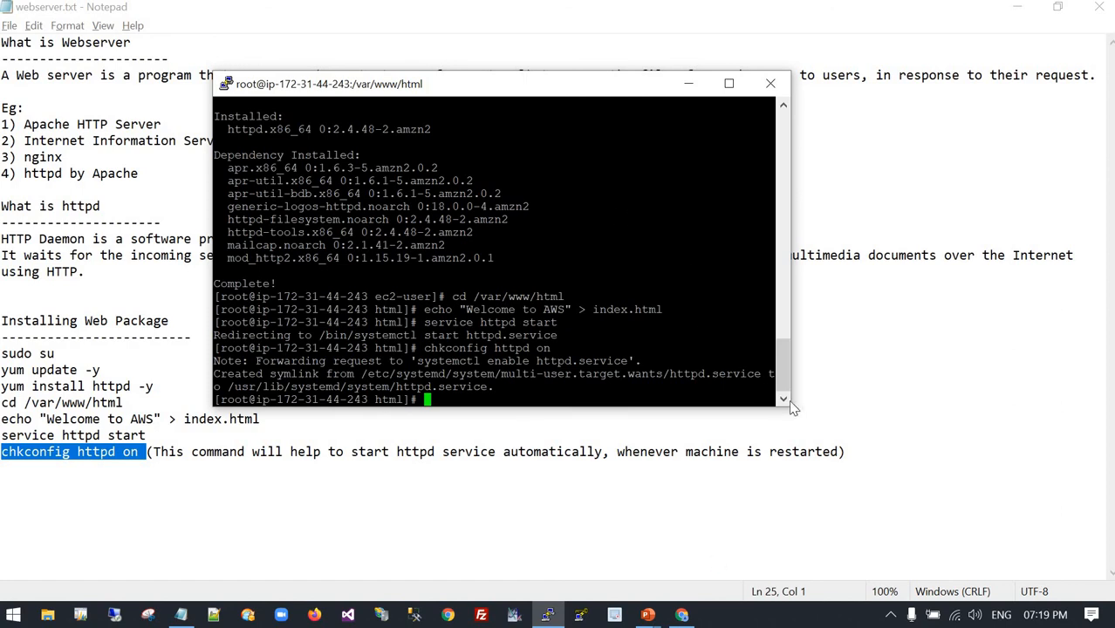
Switch to Chrome, copy the LinuxSG instance's public IPv4 address, and load 13.235.103.242 in a new browser tab.
{"action": "key", "text": "alt+Tab"}
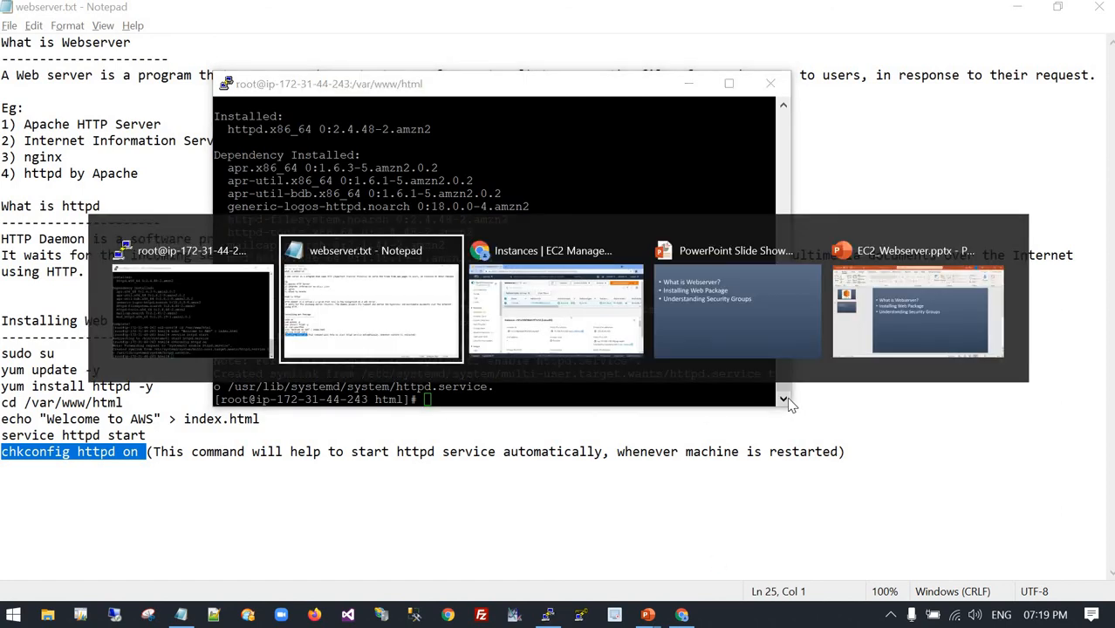
{"action": "key", "text": "alt+Tab"}
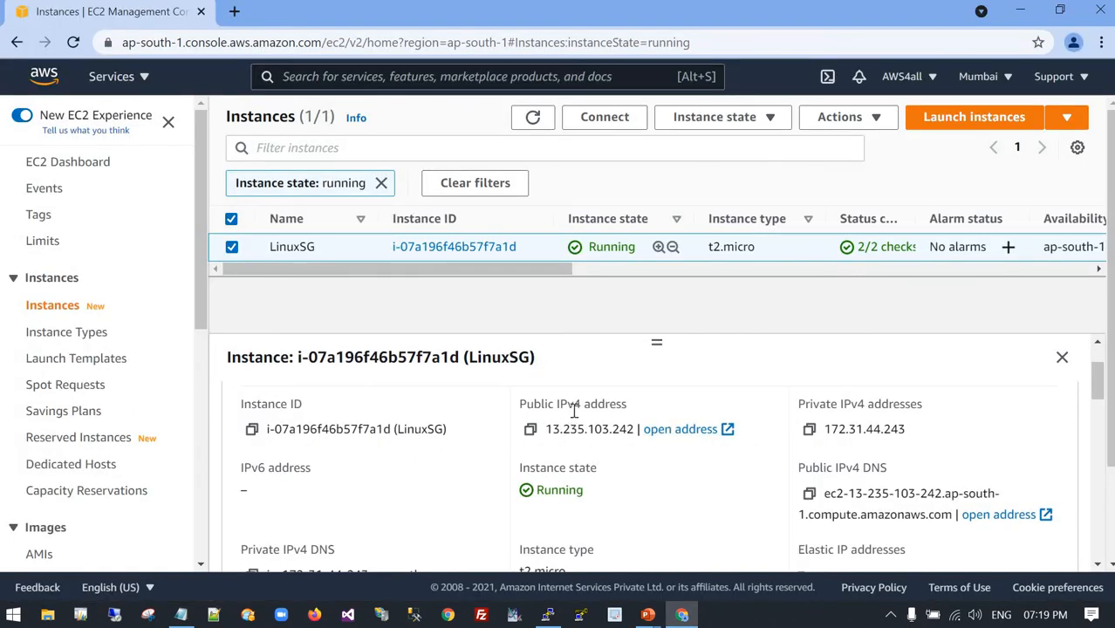
{"action": "left_click", "coordinate": [531, 431]}
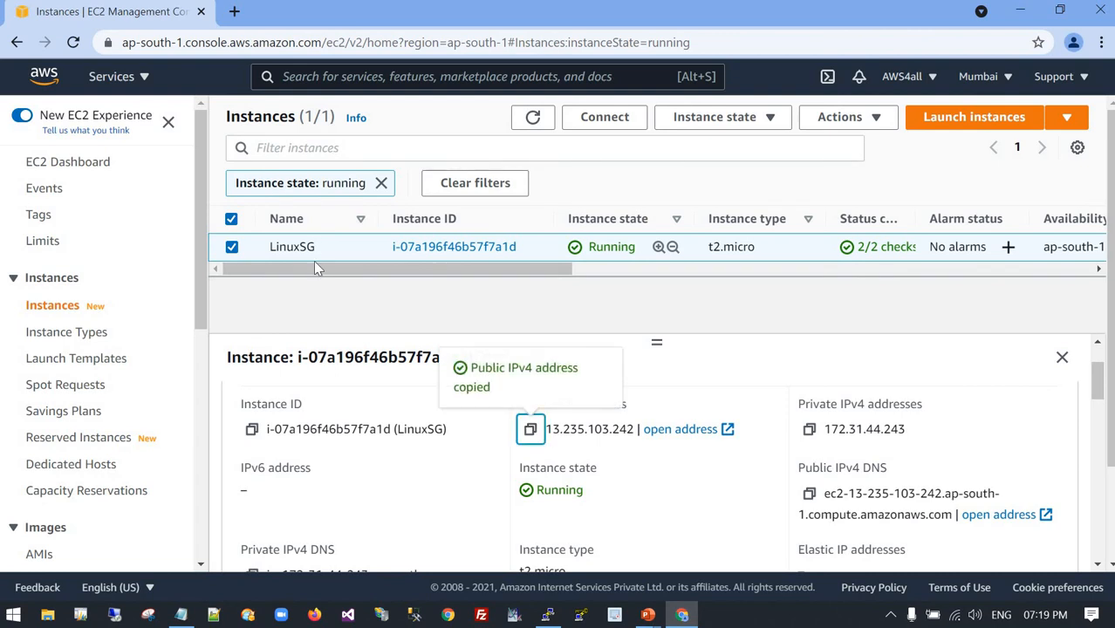
{"action": "left_click", "coordinate": [234, 11]}
{"action": "left_click", "coordinate": [232, 42]}
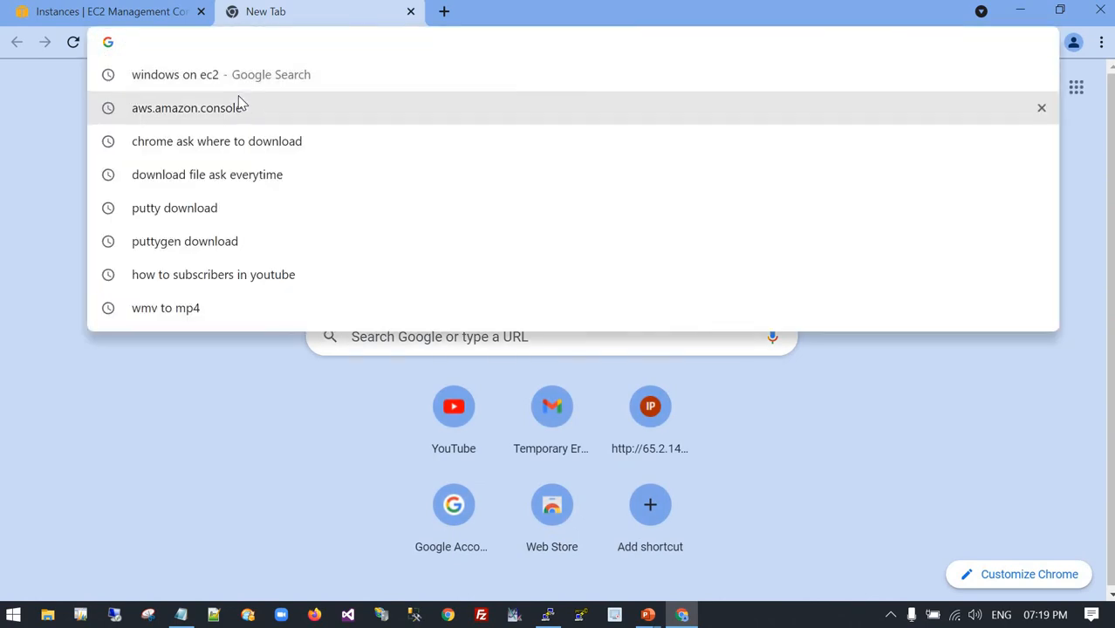
{"action": "key", "text": "ctrl+v"}
{"action": "key", "text": "Return"}
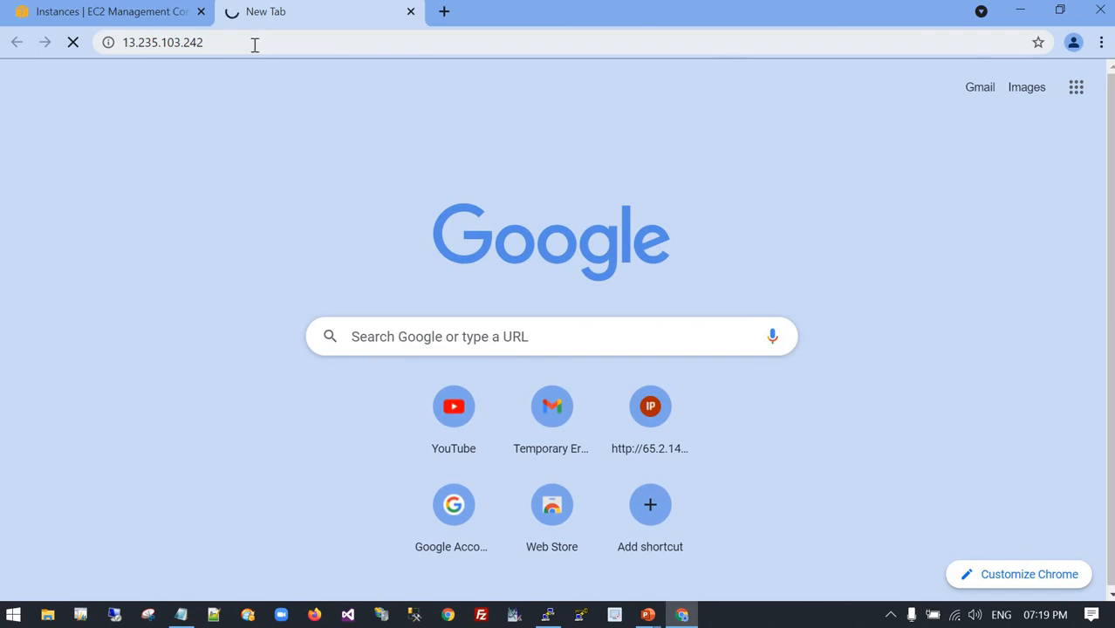
Review the web server's use of HTTP in the webserver.txt notes and check the page loading at the instance's public address.
{"action": "left_click", "coordinate": [108, 18]}
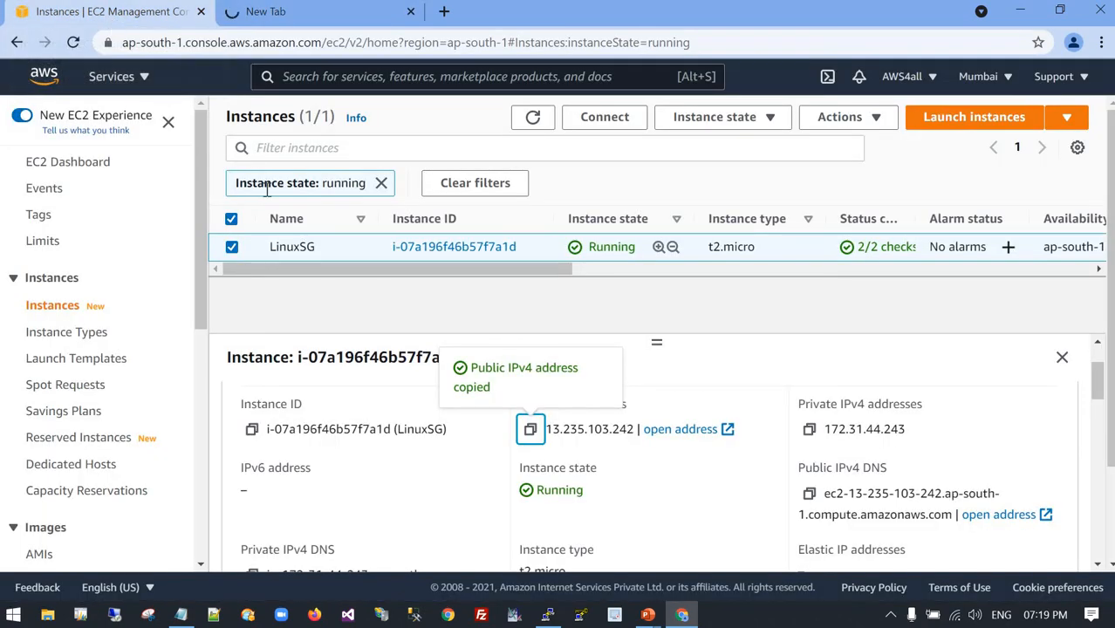
{"action": "key", "text": "alt+Tab"}
{"action": "key", "text": "Tab"}
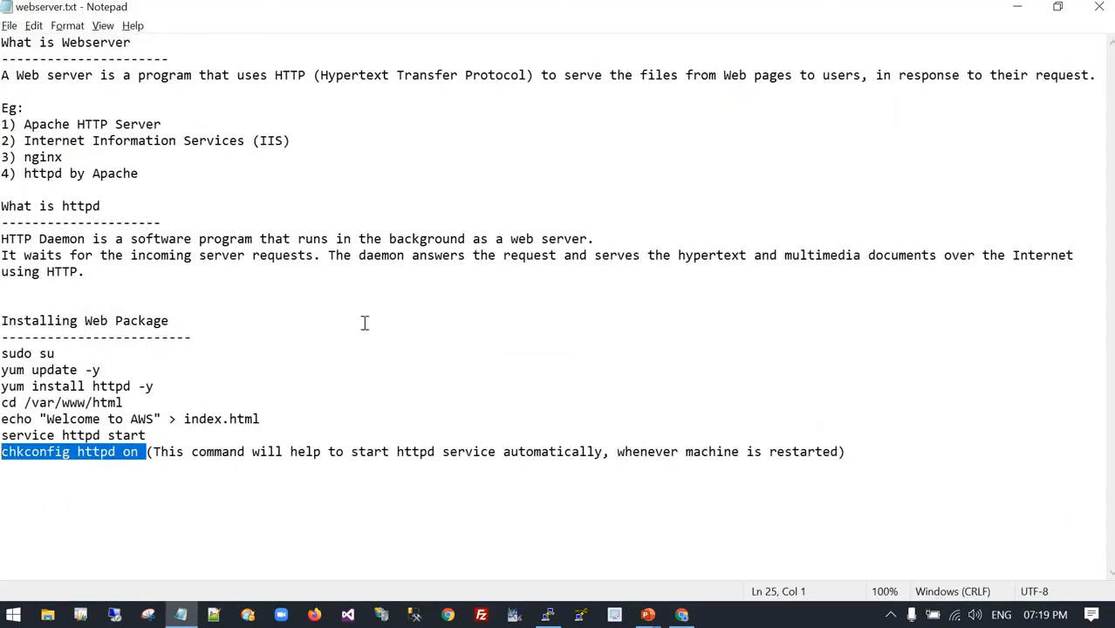
{"action": "left_click", "coordinate": [390, 240]}
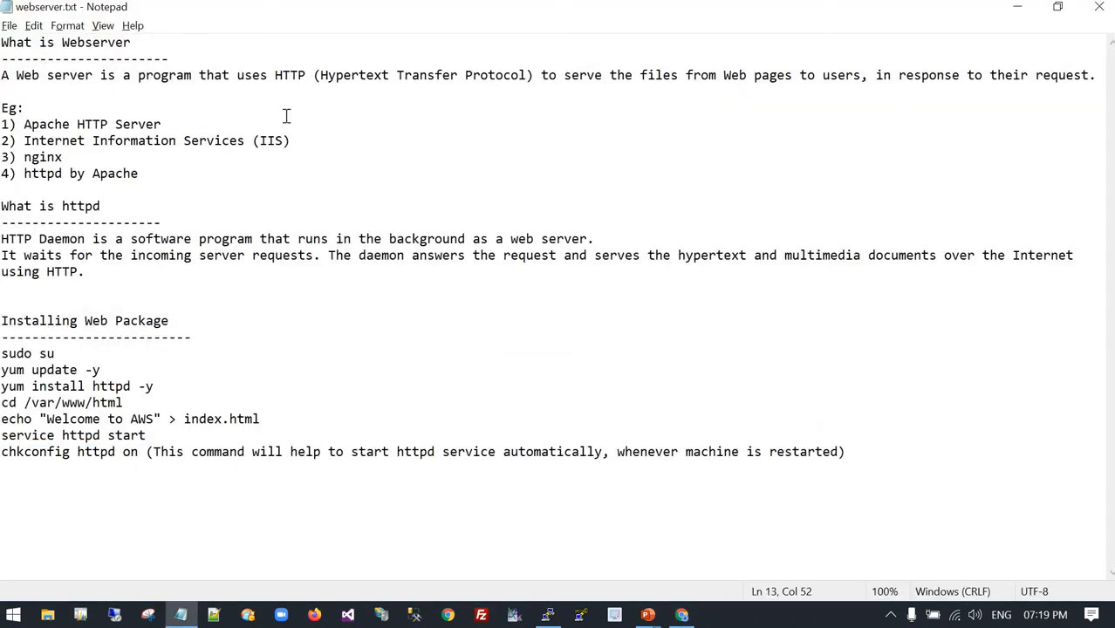
{"action": "double_click", "coordinate": [284, 77]}
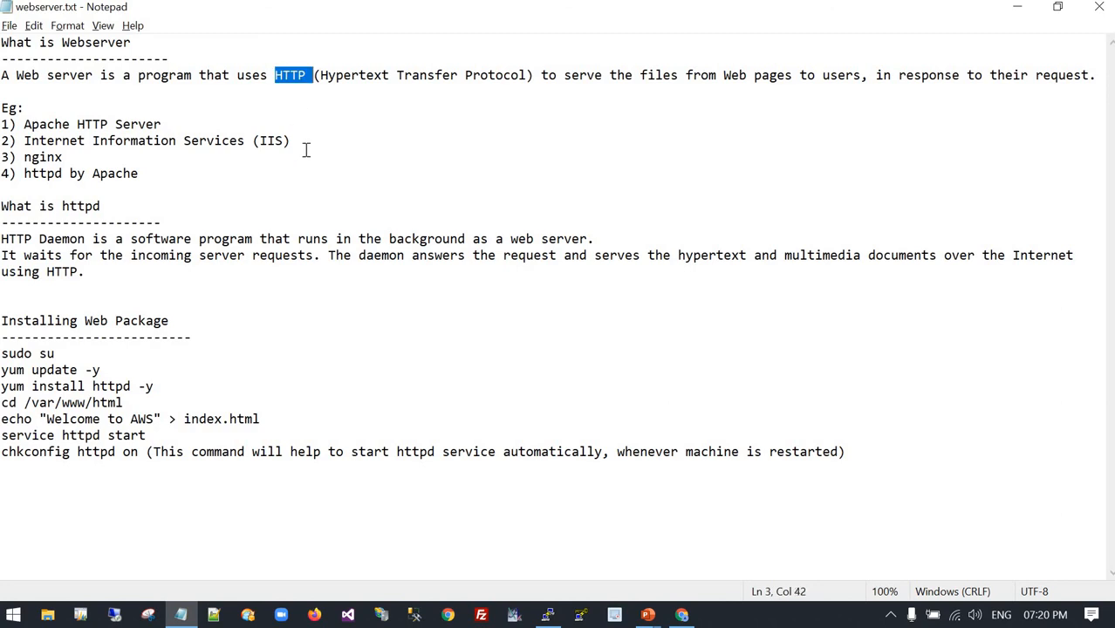
{"action": "key", "text": "alt+Tab"}
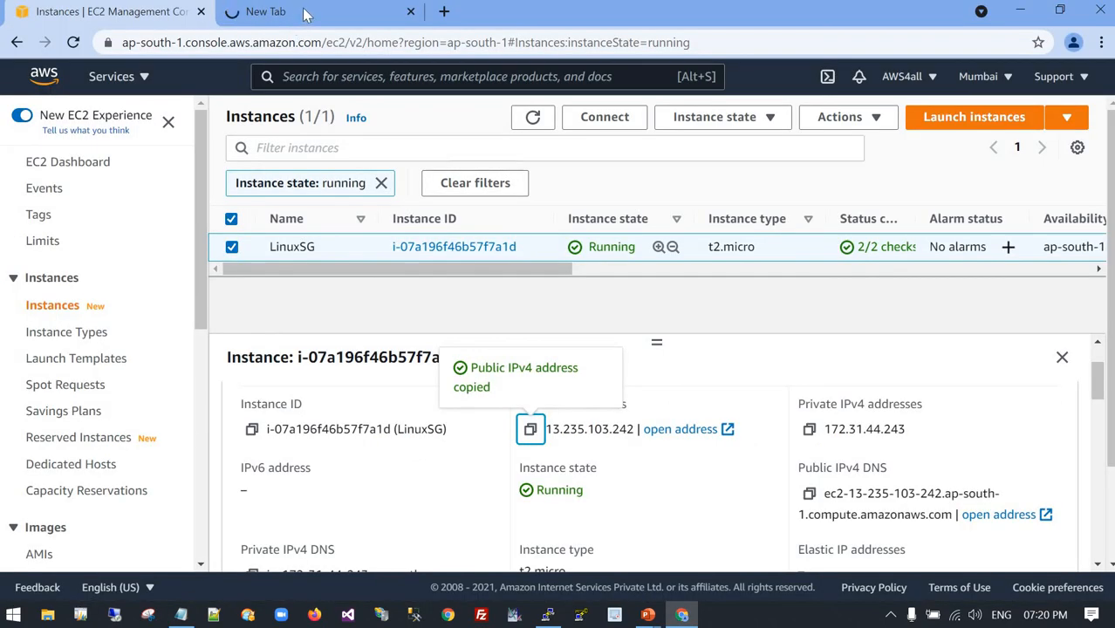
{"action": "left_click", "coordinate": [305, 13]}
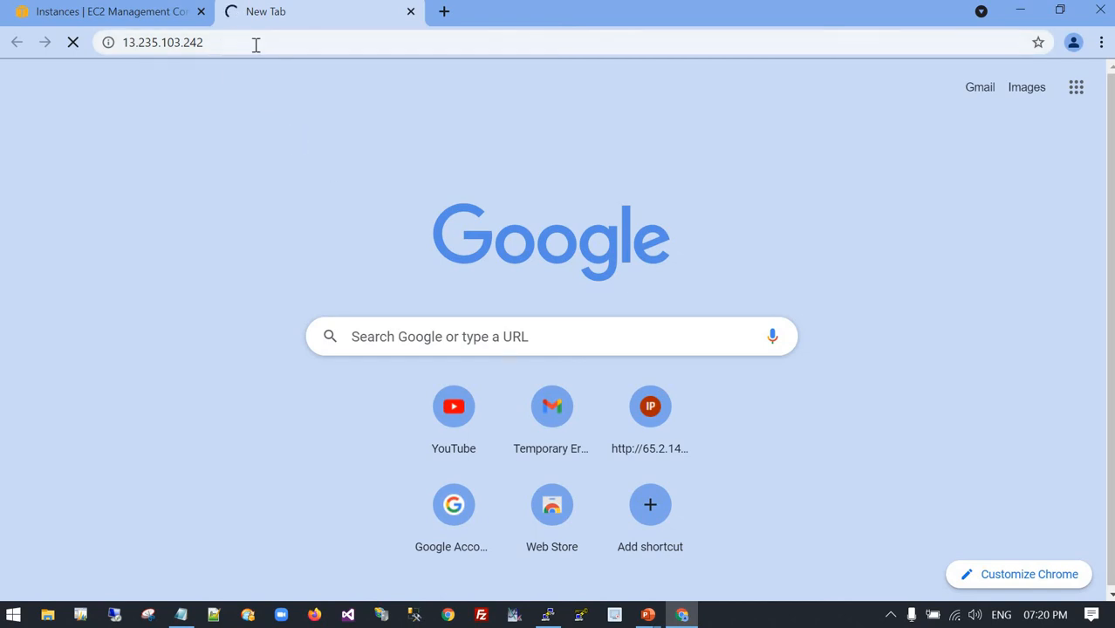
{"action": "key", "text": "alt+Tab"}
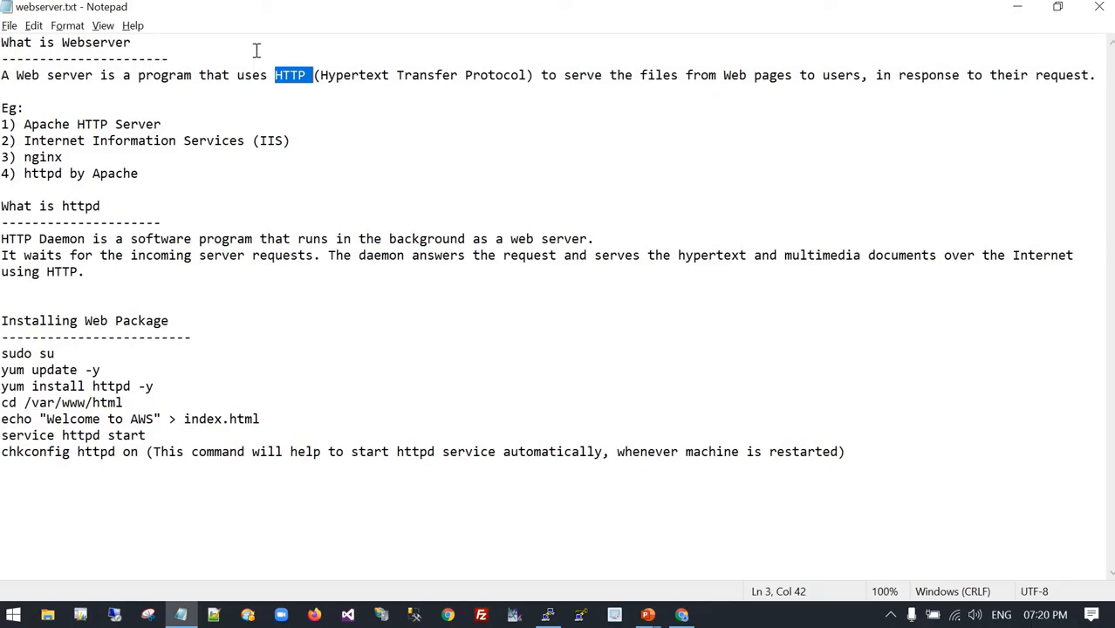
{"action": "key", "text": "alt+Tab"}
Open the MYSG31 security group from the LinuxSG instance's security details in the EC2 console.
{"action": "left_click", "coordinate": [135, 14]}
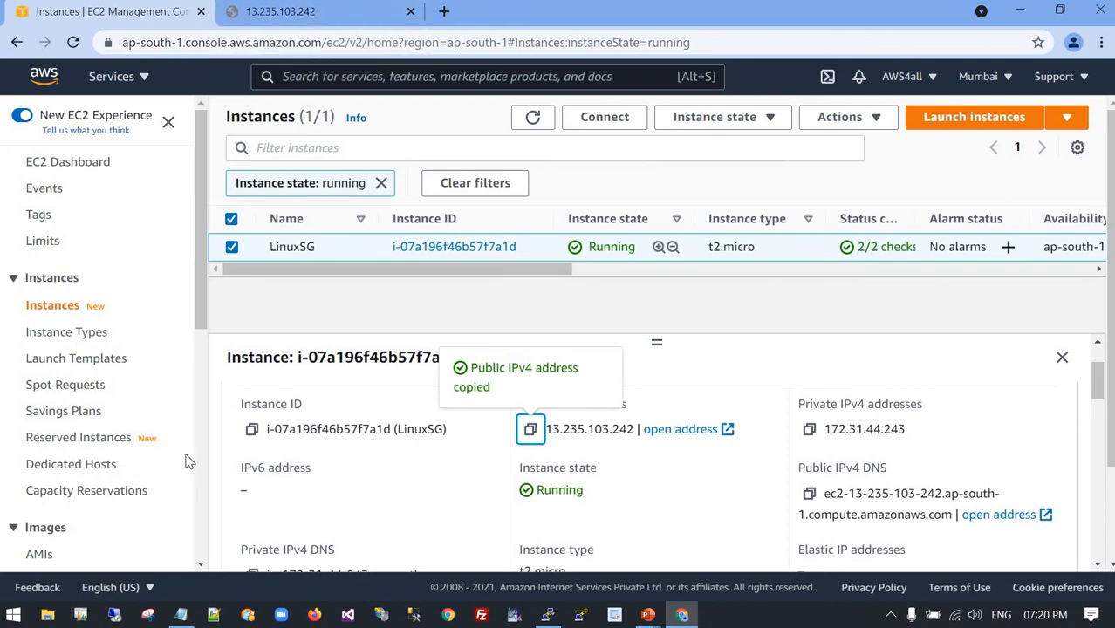
{"action": "scroll", "coordinate": [782, 415], "scroll_direction": "down", "scroll_amount": 1}
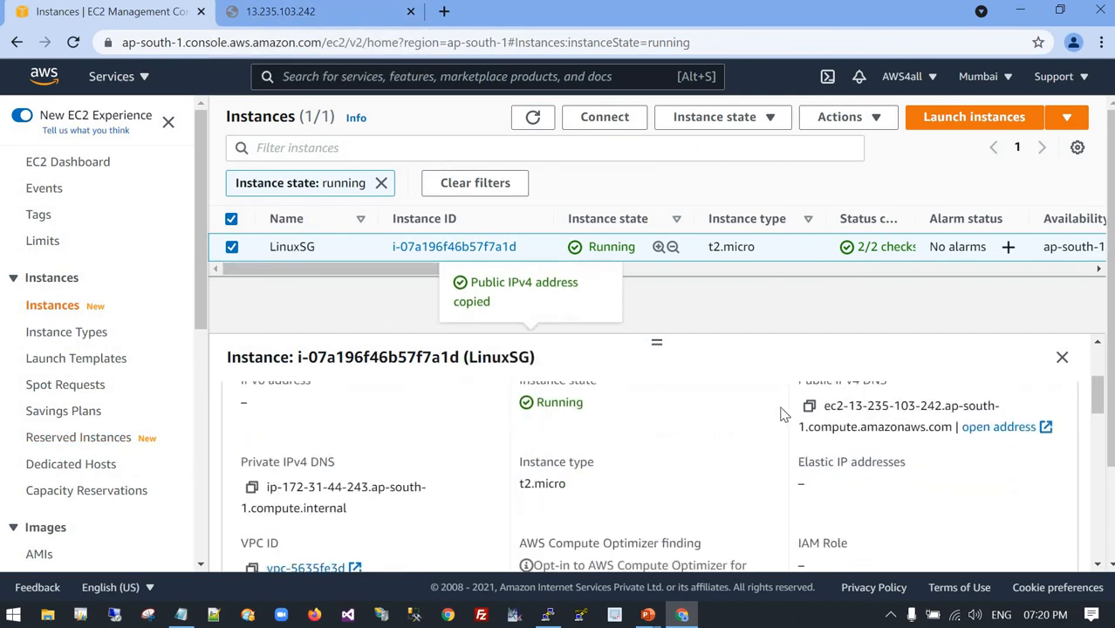
{"action": "scroll", "coordinate": [622, 443], "scroll_direction": "up", "scroll_amount": 1}
{"action": "left_click", "coordinate": [357, 415]}
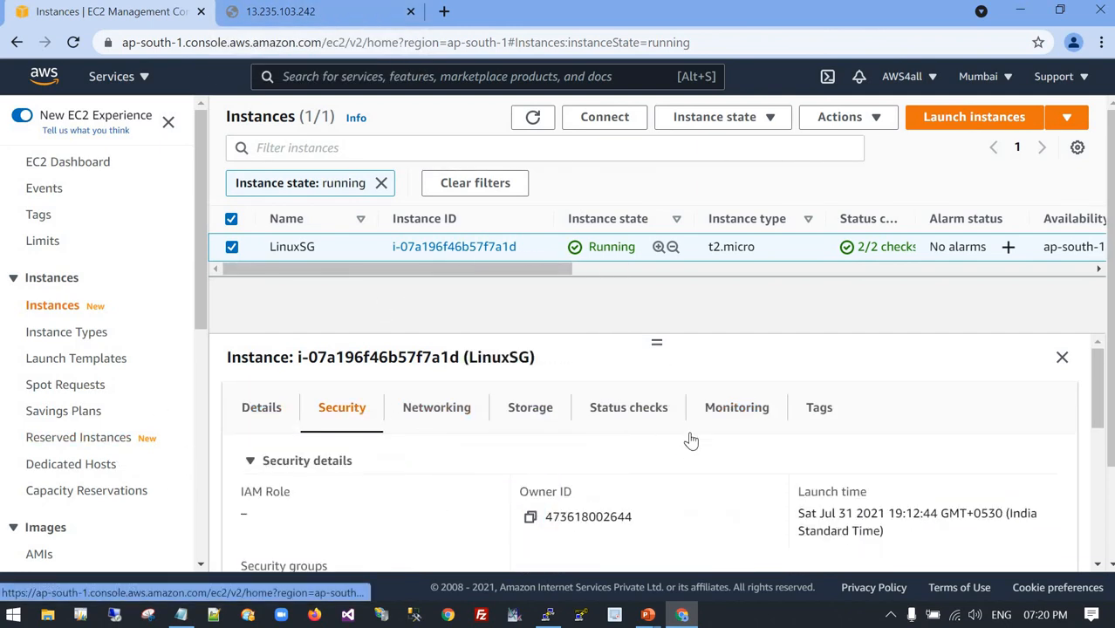
{"action": "scroll", "coordinate": [567, 449], "scroll_direction": "down", "scroll_amount": 3}
{"action": "scroll", "coordinate": [366, 462], "scroll_direction": "up", "scroll_amount": 1}
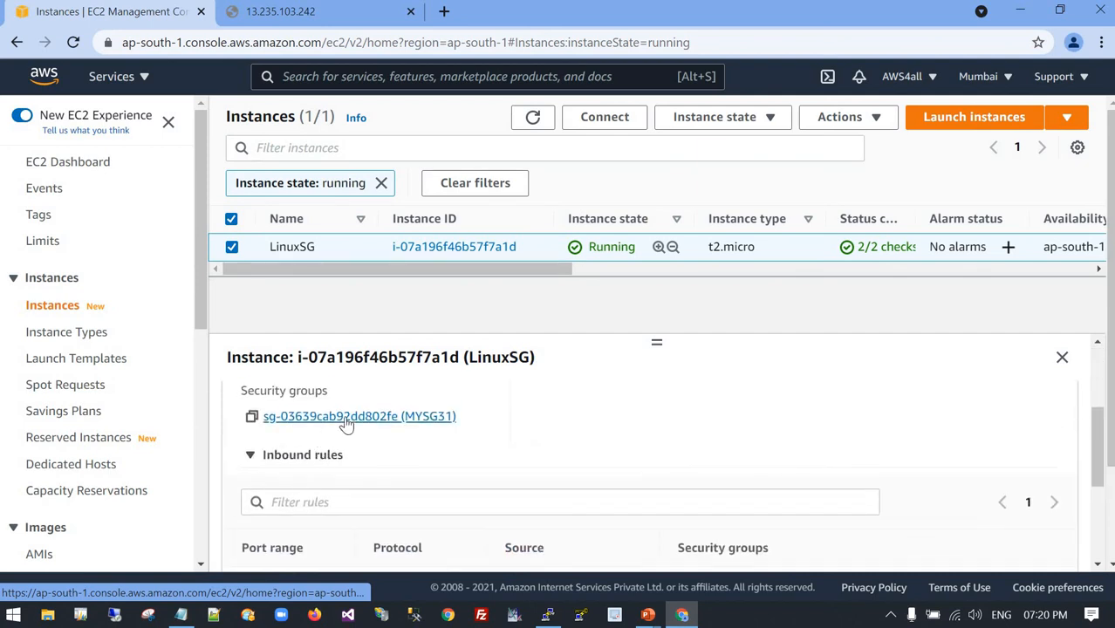
{"action": "left_click", "coordinate": [347, 417]}
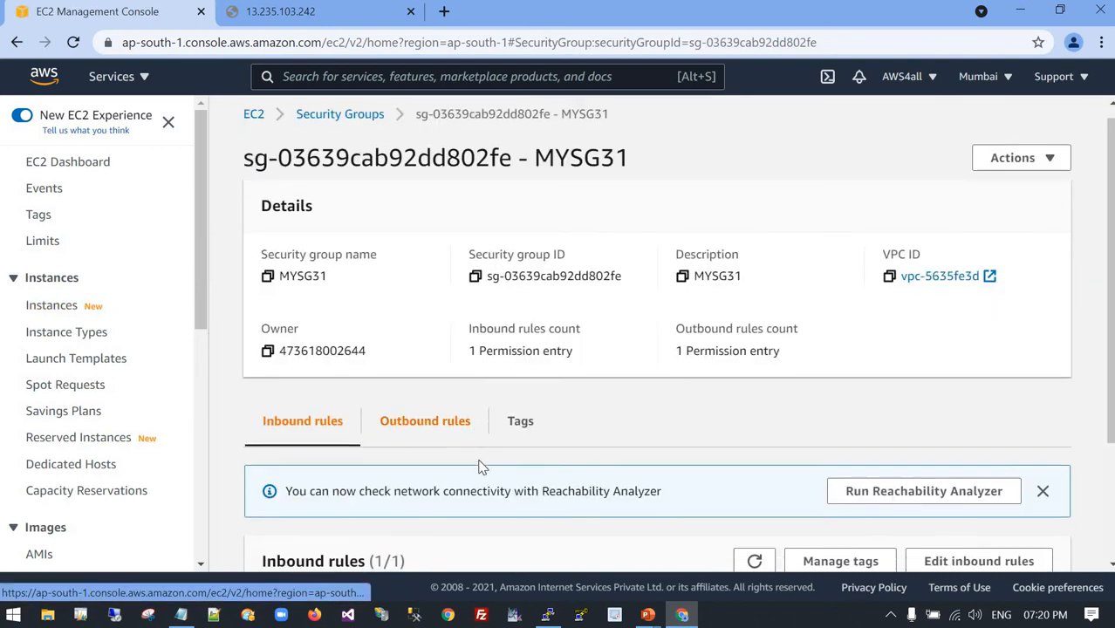
Select the SSH inbound rule of MYSG31 and open the group's inbound rules for editing.
{"action": "scroll", "coordinate": [478, 467], "scroll_direction": "down", "scroll_amount": 2}
{"action": "left_click", "coordinate": [376, 518]}
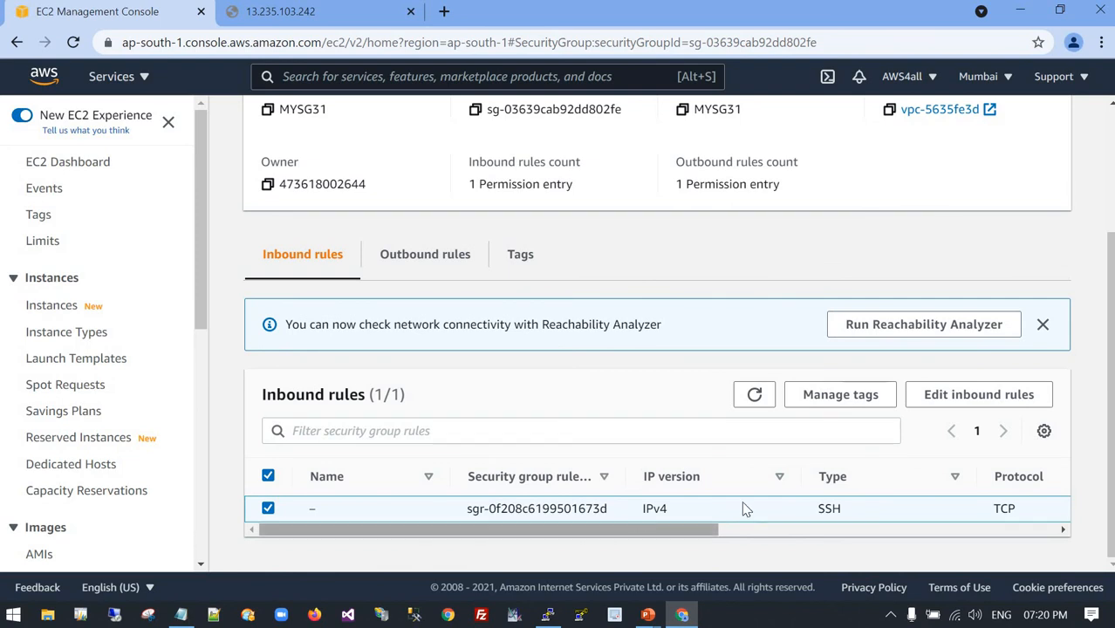
{"action": "left_click", "coordinate": [990, 406]}
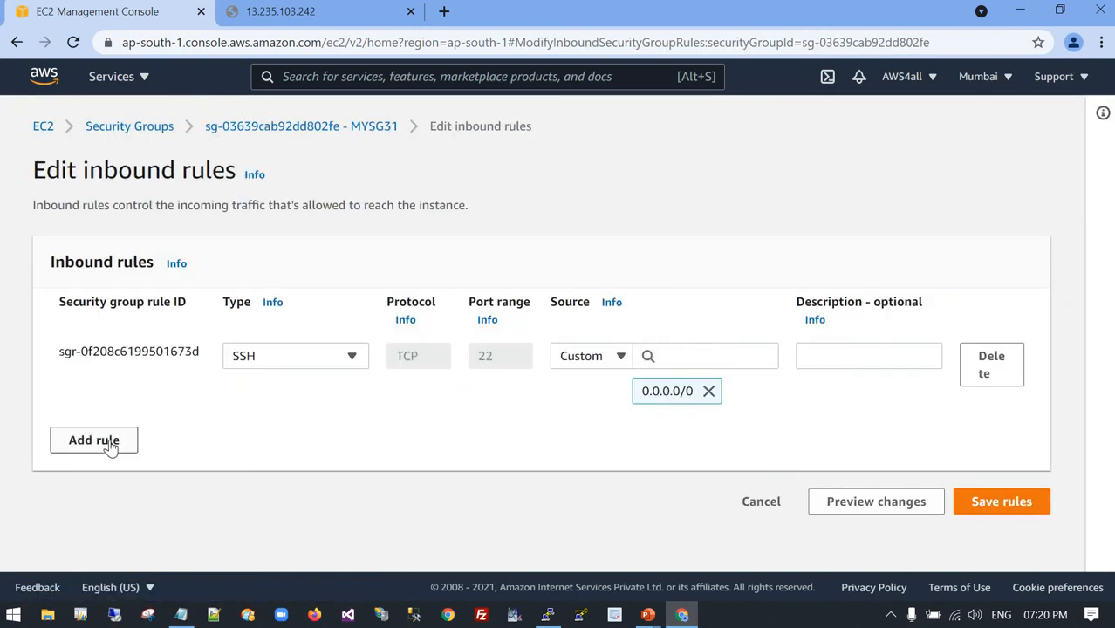
Add an HTTP inbound rule to MYSG31 with source Anywhere, 0.0.0.0/0, and save the security group rules.
{"action": "left_click", "coordinate": [108, 447]}
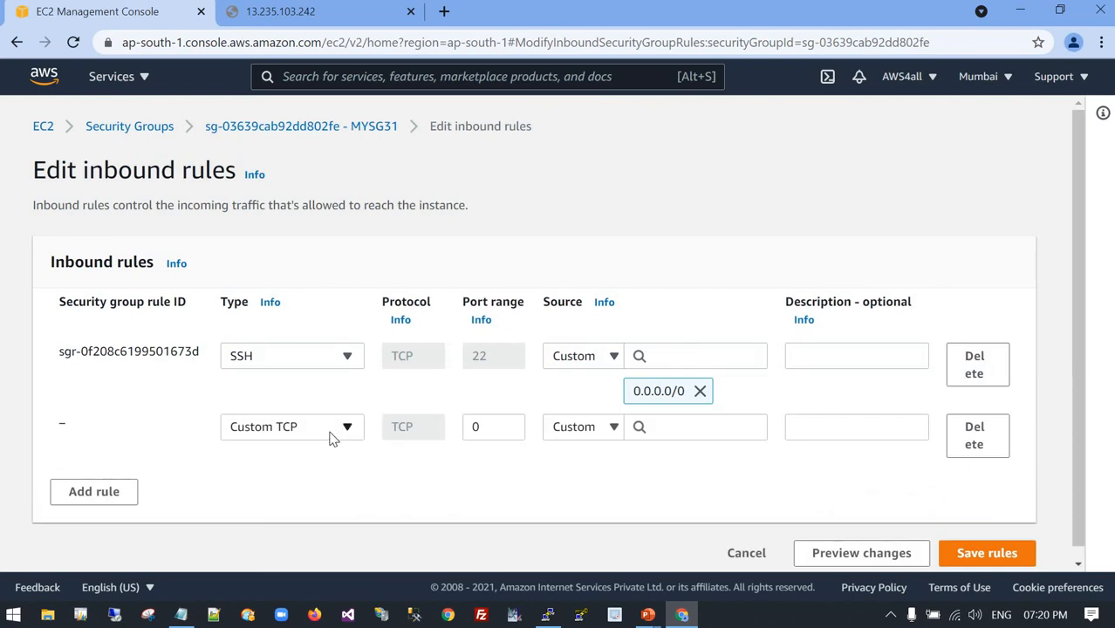
{"action": "left_click", "coordinate": [331, 439]}
{"action": "type", "text": "http"}
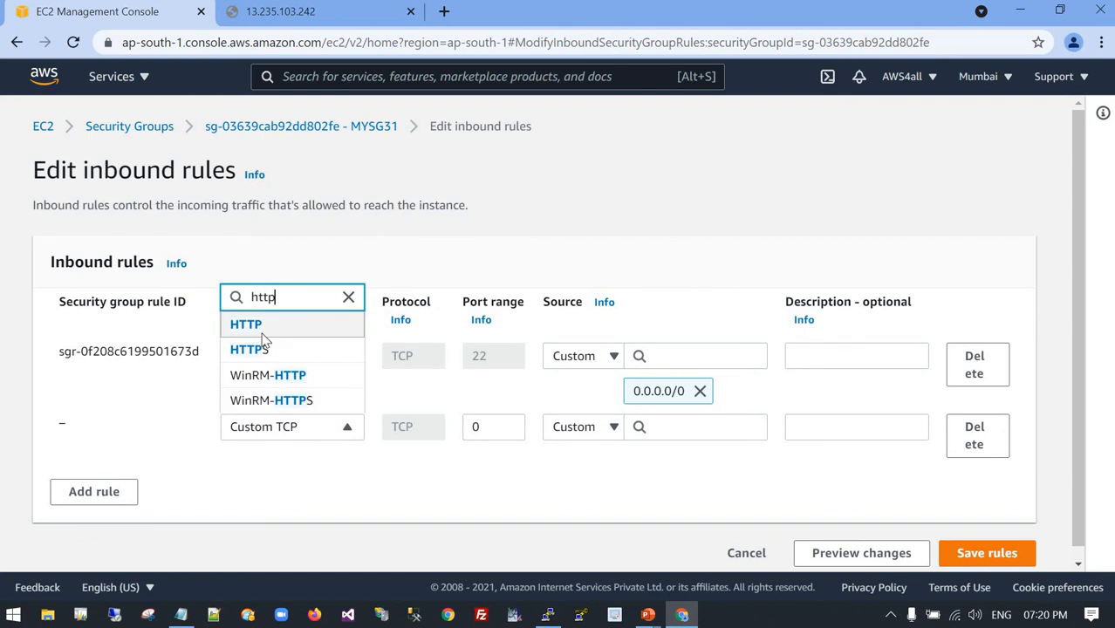
{"action": "left_click", "coordinate": [262, 331]}
{"action": "left_click", "coordinate": [654, 428]}
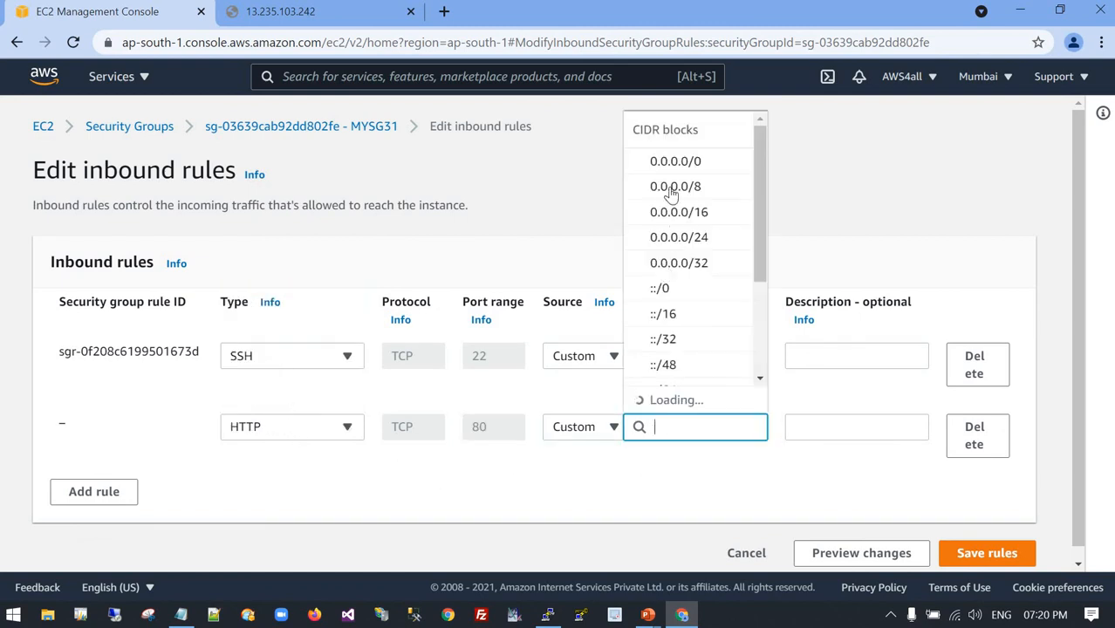
{"action": "left_click", "coordinate": [663, 188]}
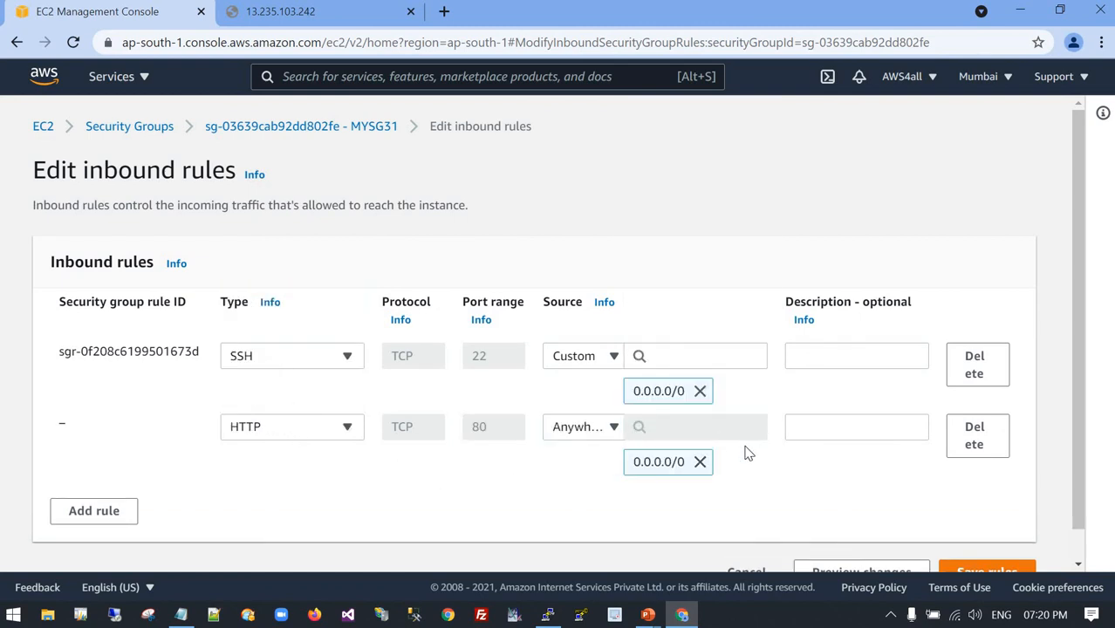
{"action": "scroll", "coordinate": [744, 450], "scroll_direction": "down", "scroll_amount": 1}
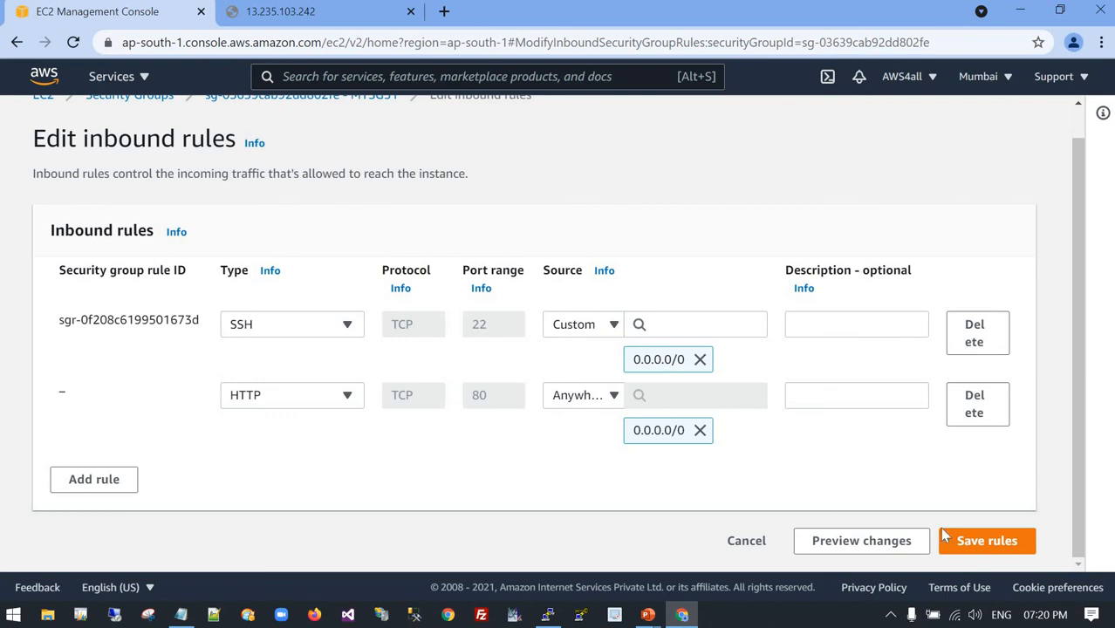
{"action": "left_click", "coordinate": [976, 545]}
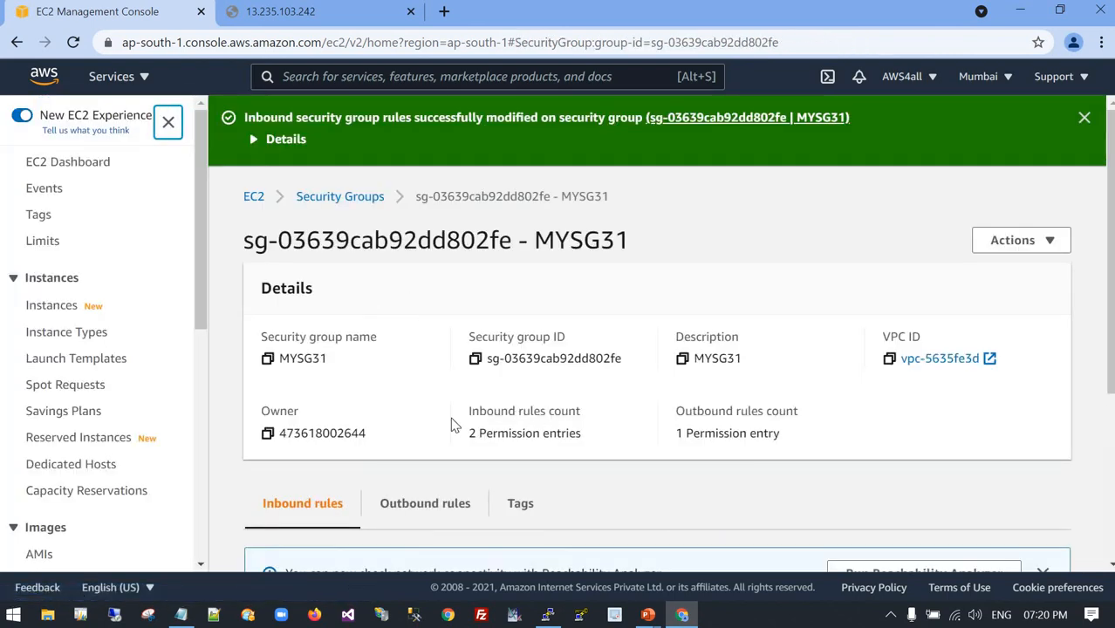
Reload the web page at 13.235.103.242 and check the text it serves.
{"action": "left_click", "coordinate": [327, 11]}
{"action": "left_click", "coordinate": [72, 43]}
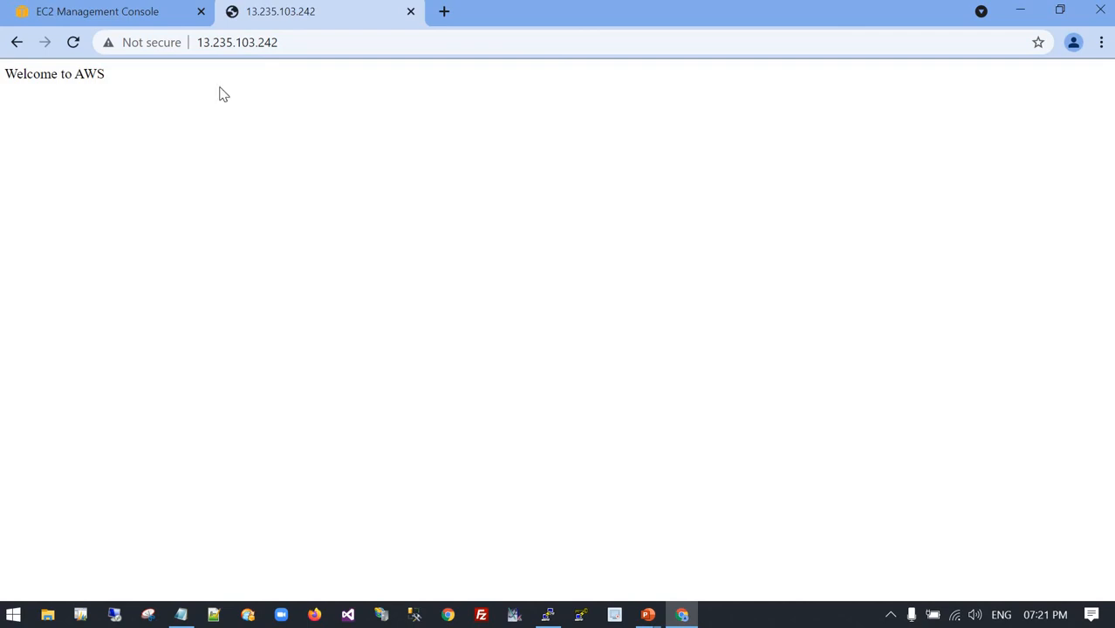
{"action": "triple_click", "coordinate": [117, 83]}
{"action": "left_click", "coordinate": [12, 79]}
{"action": "left_click_drag", "start_coordinate": [16, 75], "coordinate": [117, 117]}
{"action": "left_click", "coordinate": [210, 125]}
Switch to the webserver.txt notes in Notepad, compare the index.html echo command with the served page, and return to Chrome.
{"action": "key", "text": "alt+Tab"}
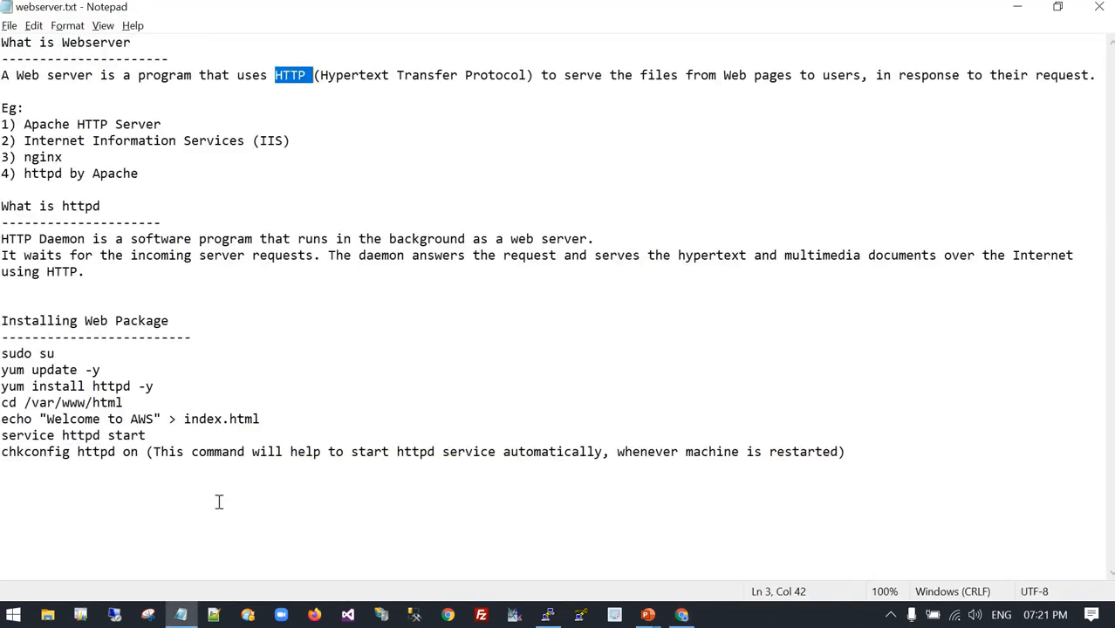
{"action": "left_click", "coordinate": [100, 434]}
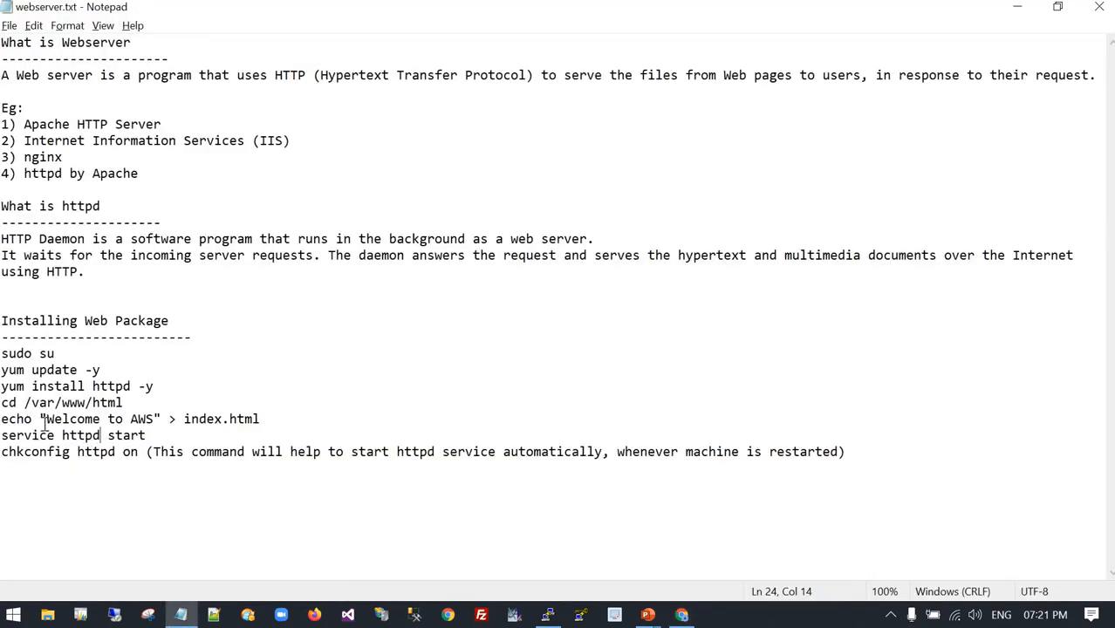
{"action": "left_click_drag", "start_coordinate": [46, 420], "coordinate": [260, 420]}
{"action": "key", "text": "alt+Tab"}
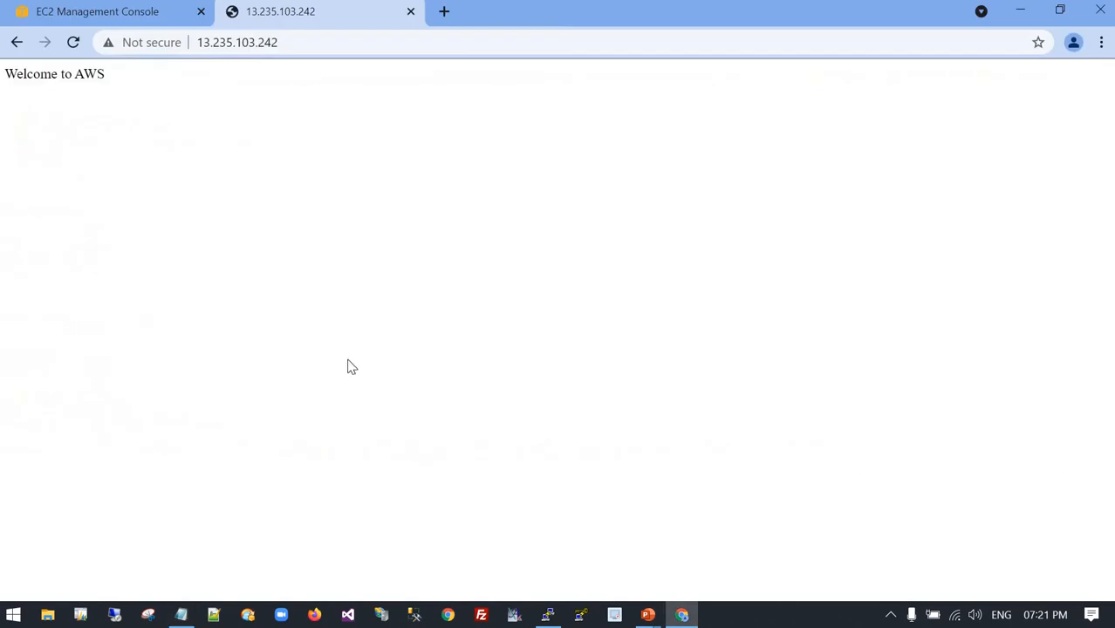
Review the inbound rules of MYSG31 in the EC2 console and return to the page at 13.235.103.242.
{"action": "key", "text": "ctrl+shift+Tab"}
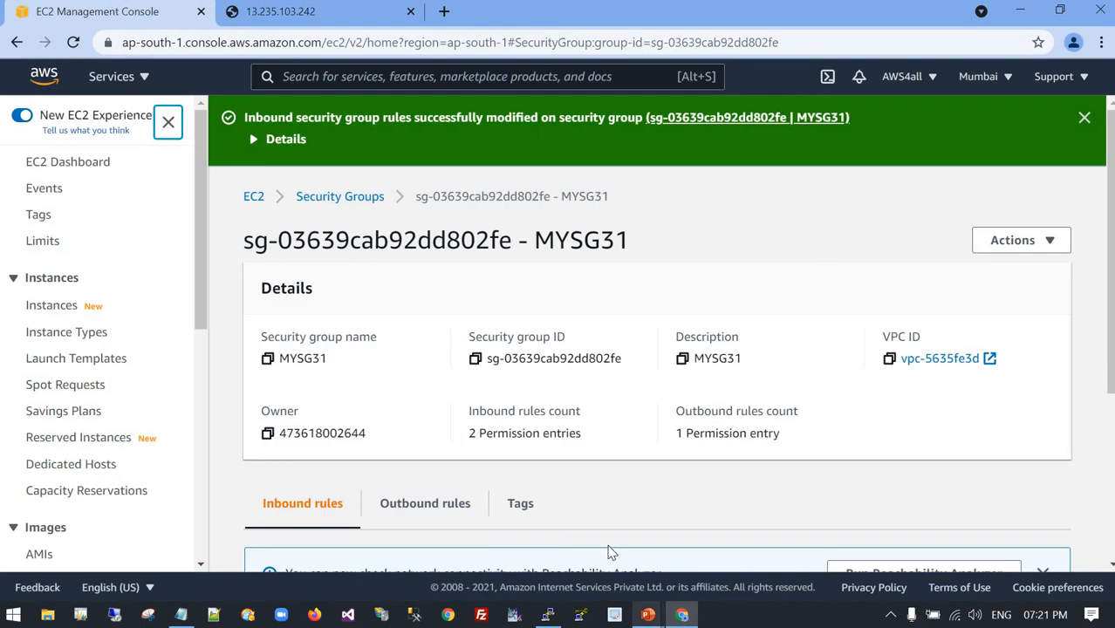
{"action": "scroll", "coordinate": [575, 541], "scroll_direction": "down", "scroll_amount": 3}
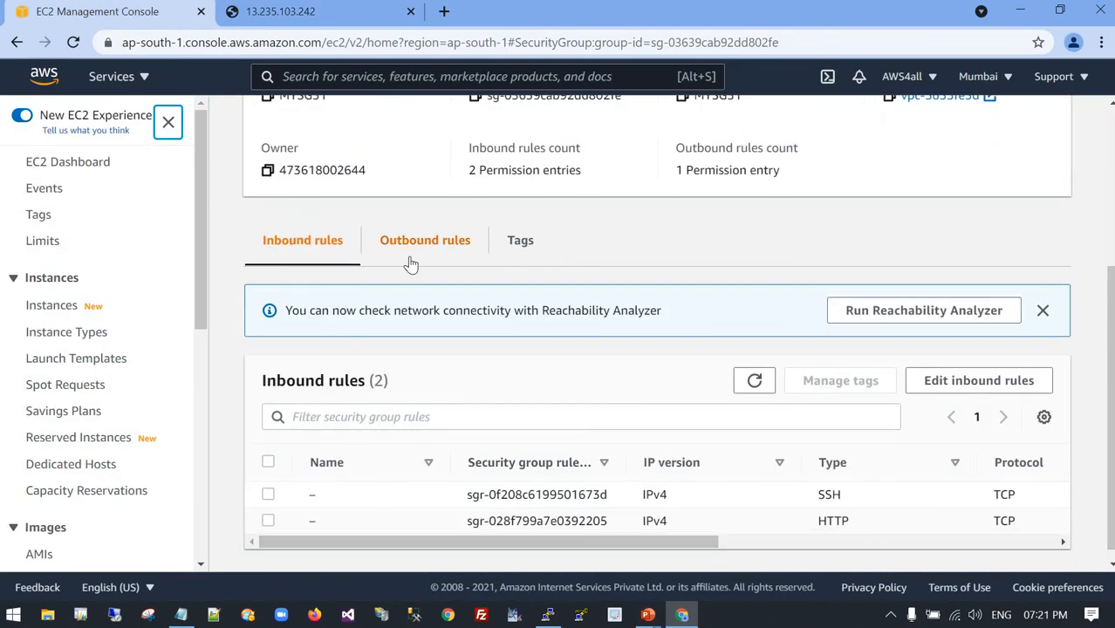
{"action": "left_click", "coordinate": [320, 12]}
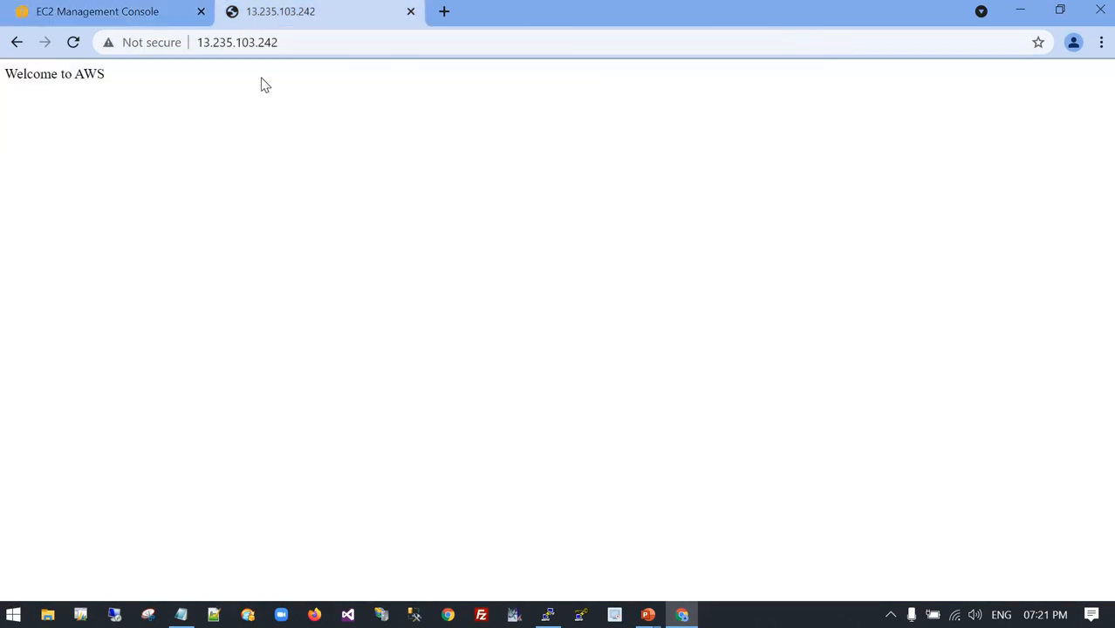
Switch to the instance's root terminal session in /var/www/html.
{"action": "key", "text": "alt+Tab"}
{"action": "key", "text": "alt+Tab"}
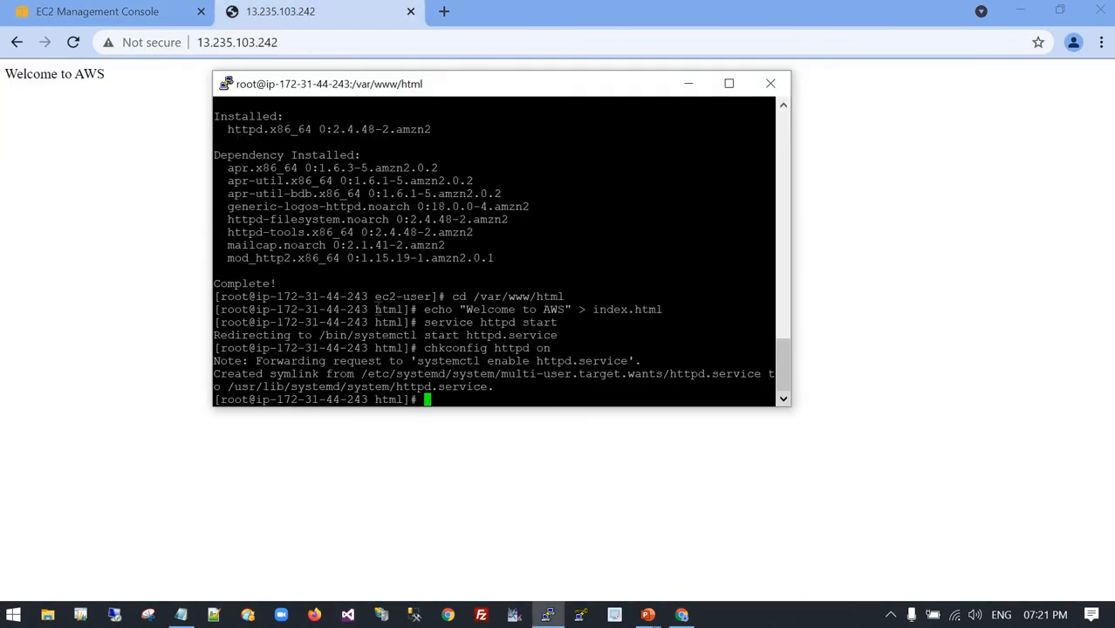